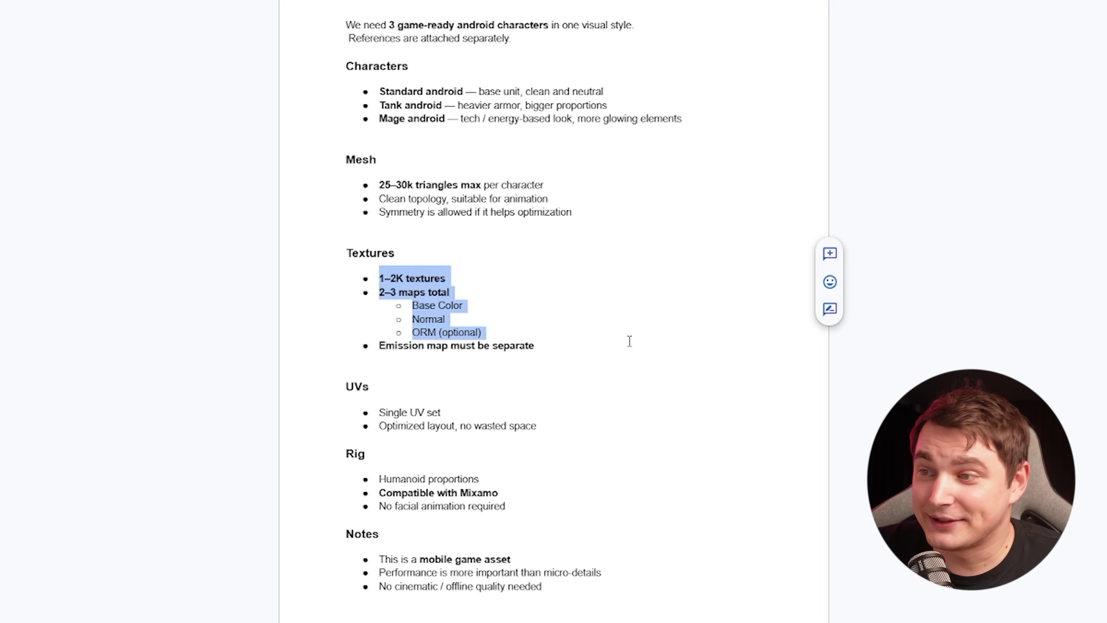
Review the nano-banana-pro halo extraction results in the fal.ai playground
{"action": "left_click", "coordinate": [293, 342]}
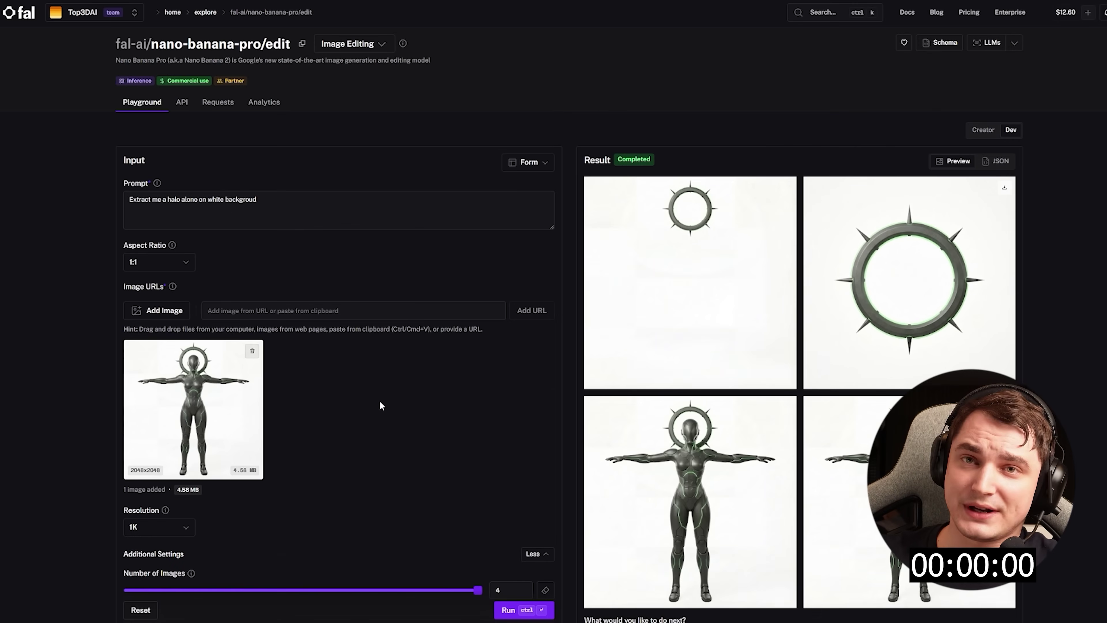
{"action": "scroll", "coordinate": [382, 401], "scroll_direction": "down", "scroll_amount": 1}
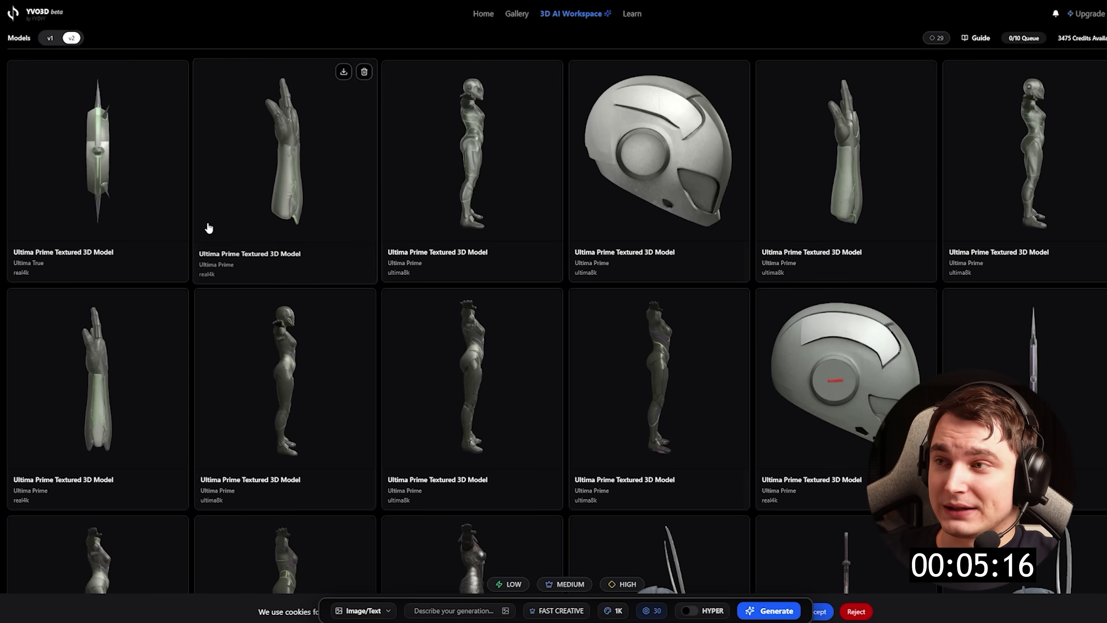
{"action": "scroll", "coordinate": [377, 319], "scroll_direction": "down", "scroll_amount": 10}
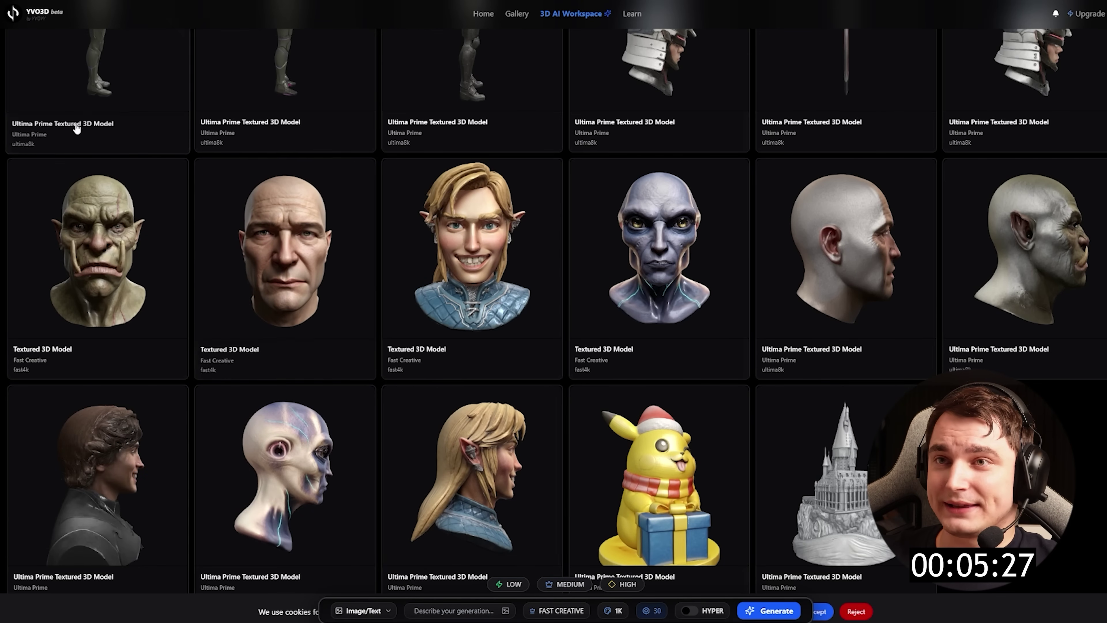
Load the android image as input and choose the Ultima Prime generator model
{"action": "left_click", "coordinate": [506, 611]}
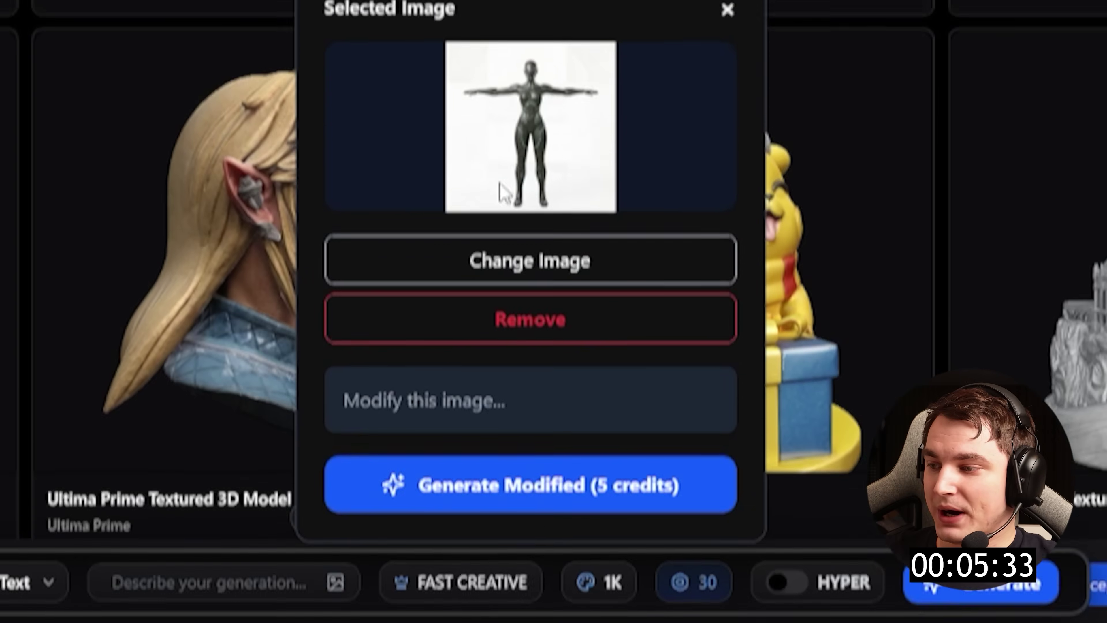
{"action": "left_click", "coordinate": [459, 490]}
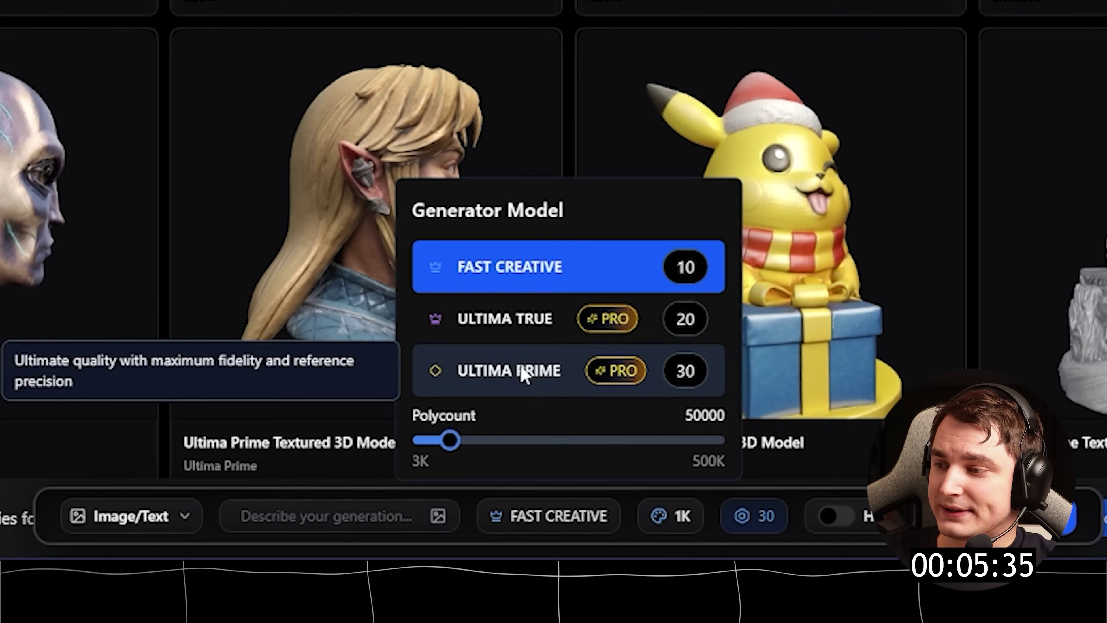
{"action": "left_click", "coordinate": [496, 407]}
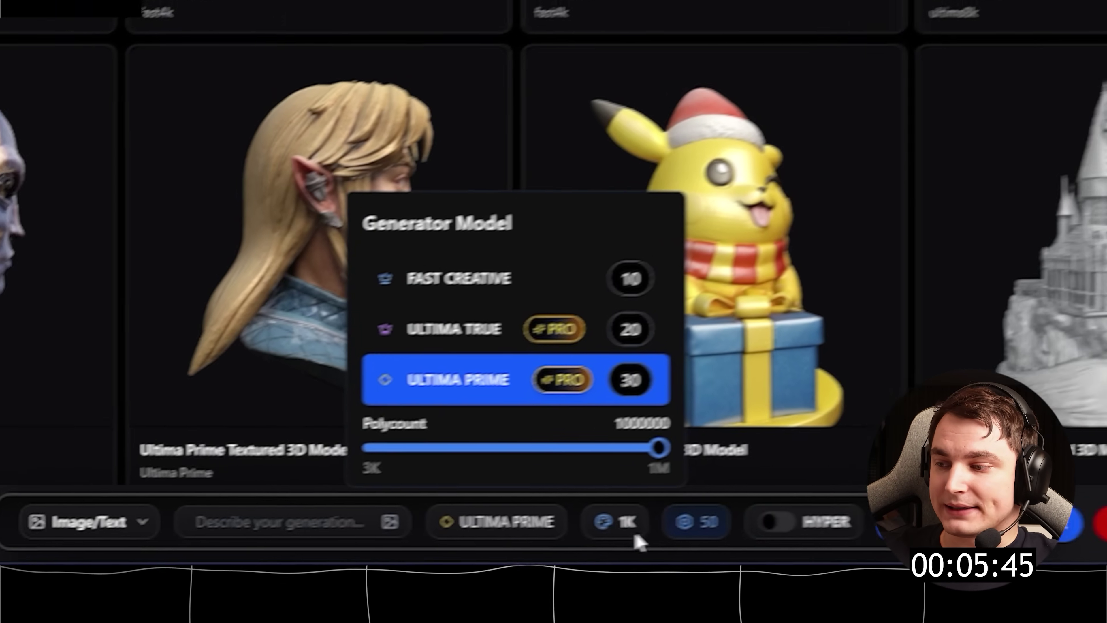
In Advanced Settings, select Ultima 8K resolution and turn on Texture Adherence
{"action": "left_click", "coordinate": [681, 524]}
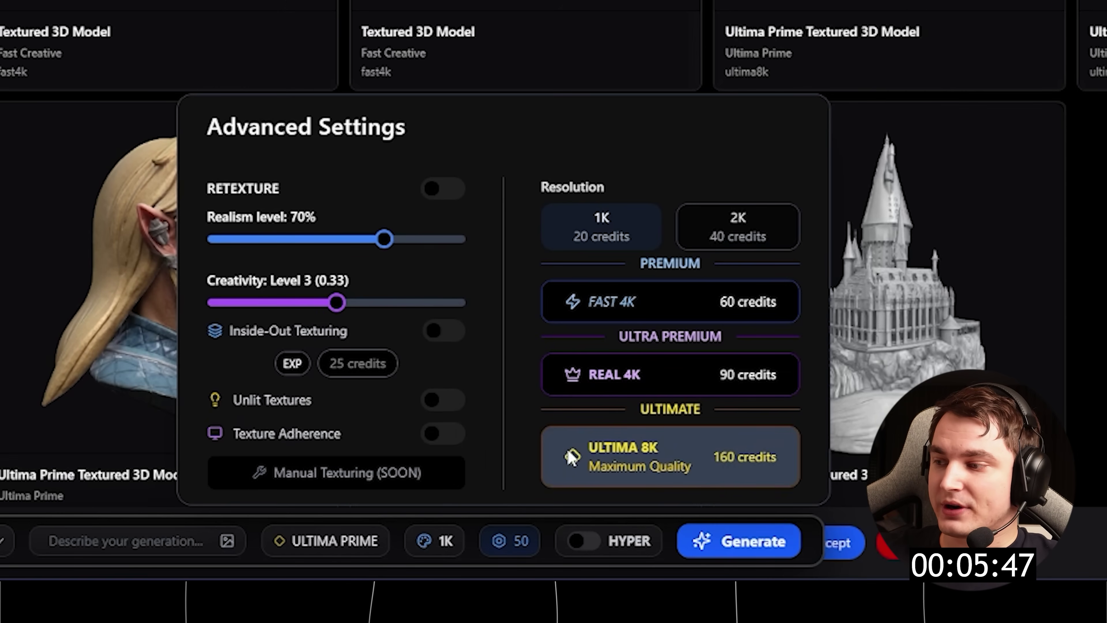
{"action": "left_click", "coordinate": [690, 465]}
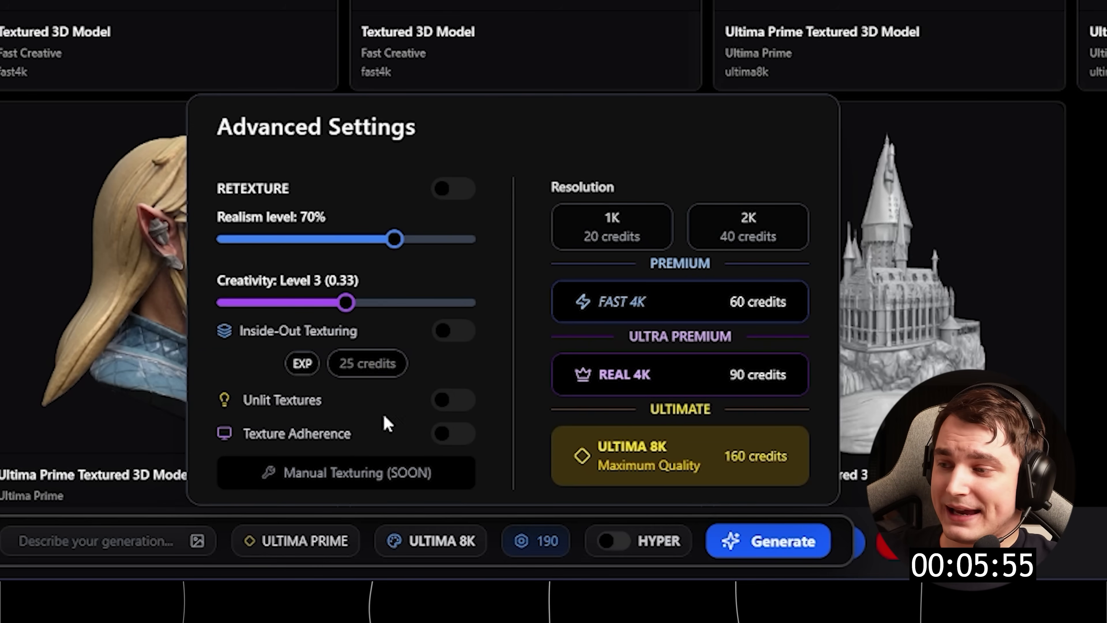
{"action": "mouse_move", "coordinate": [415, 445]}
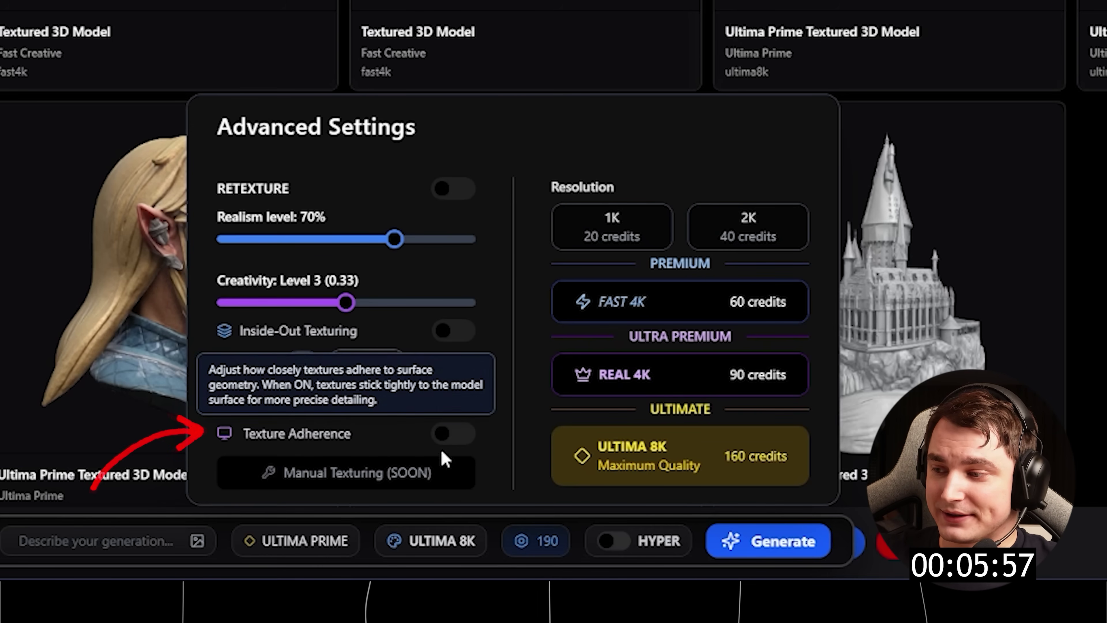
{"action": "left_click", "coordinate": [452, 434]}
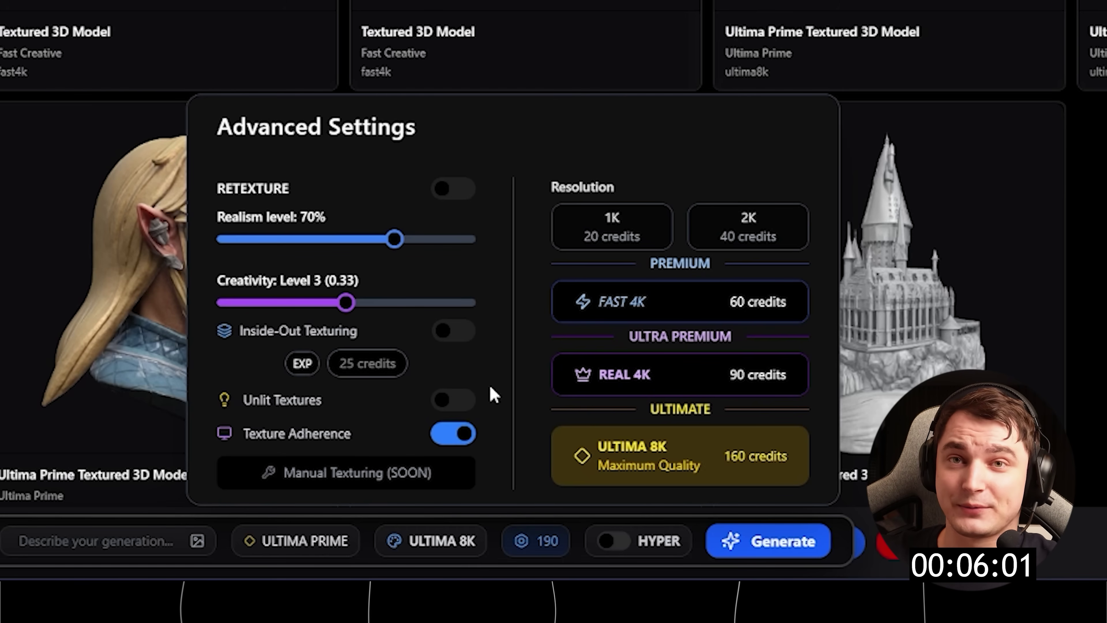
{"action": "mouse_move", "coordinate": [261, 363]}
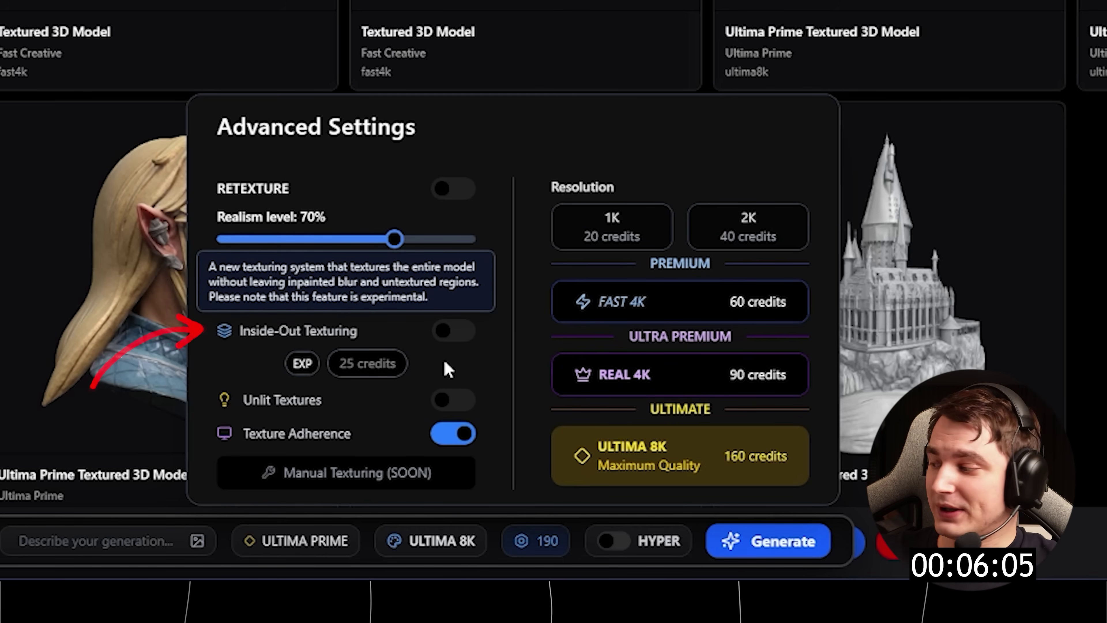
{"action": "mouse_move", "coordinate": [301, 396]}
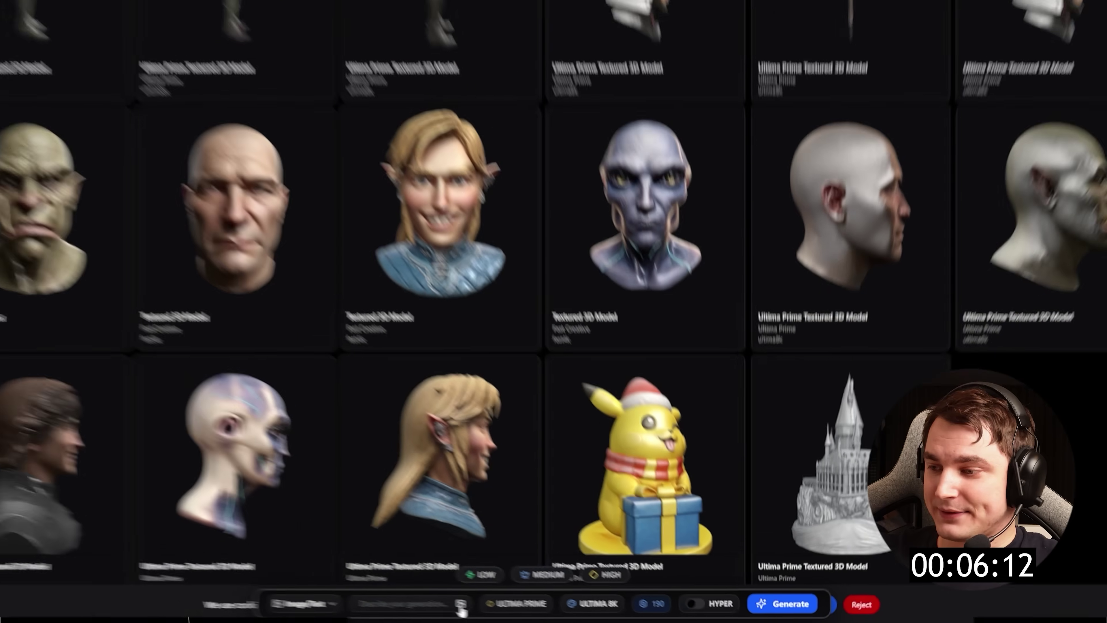
{"action": "mouse_move", "coordinate": [198, 541]}
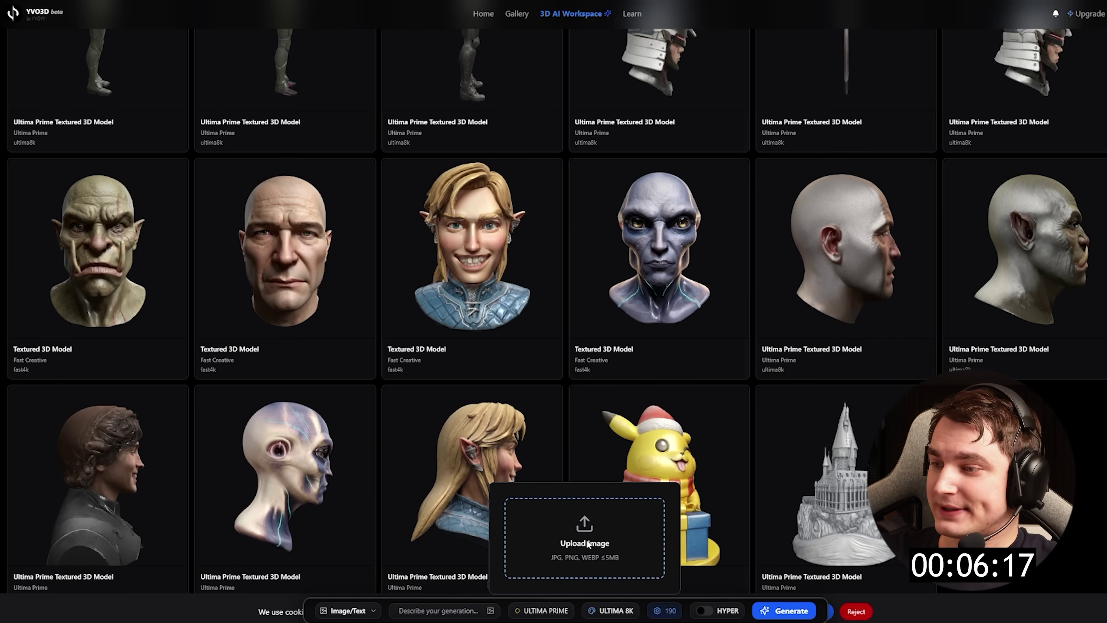
Load the hand image and switch its generation resolution to Real 4K
{"action": "left_click", "coordinate": [587, 541]}
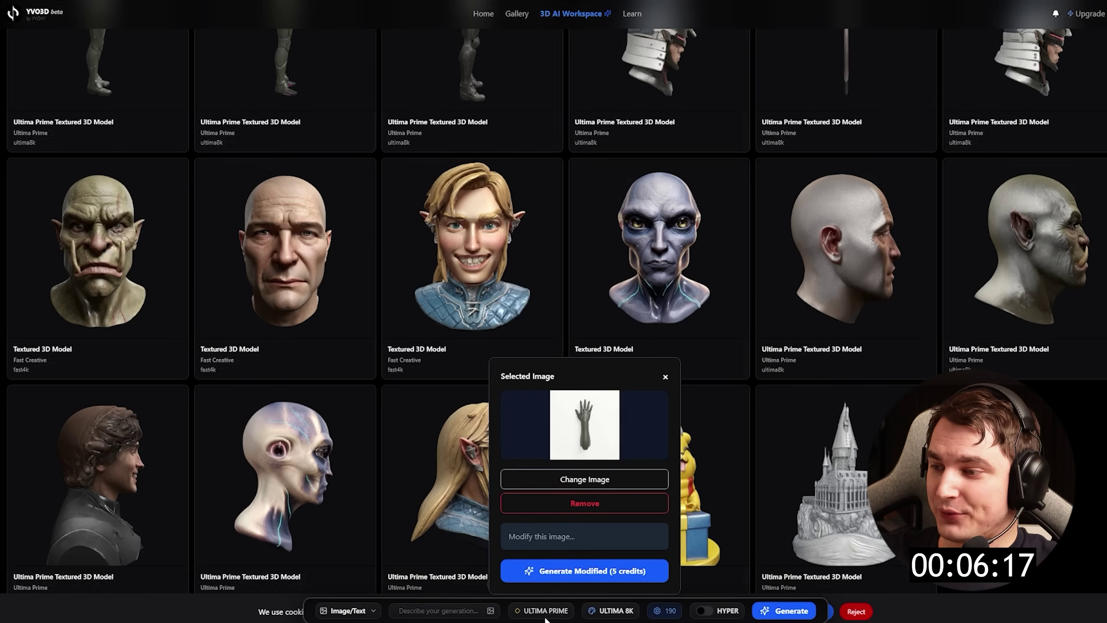
{"action": "mouse_move", "coordinate": [547, 616]}
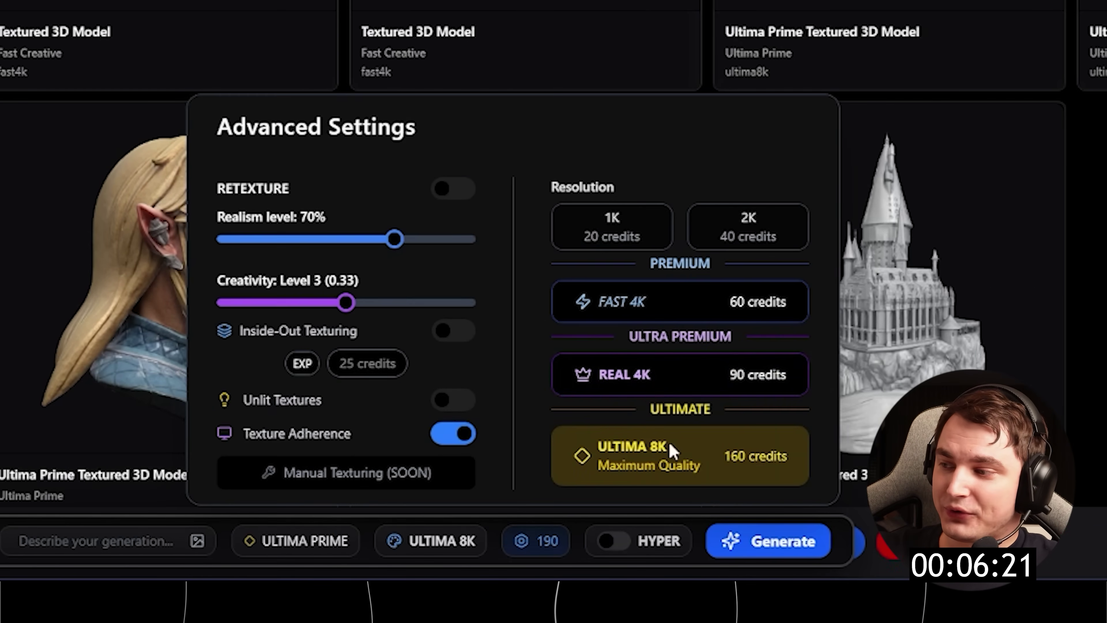
{"action": "left_click", "coordinate": [619, 383]}
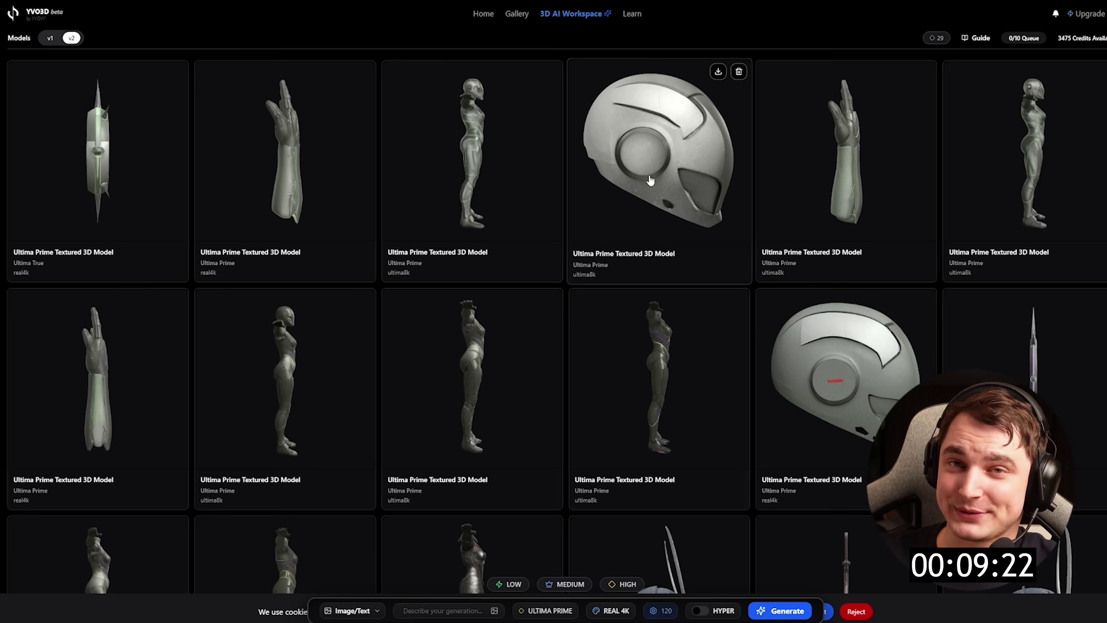
Open the generated helmet model and orbit it to inspect its sides and top
{"action": "left_click", "coordinate": [649, 188]}
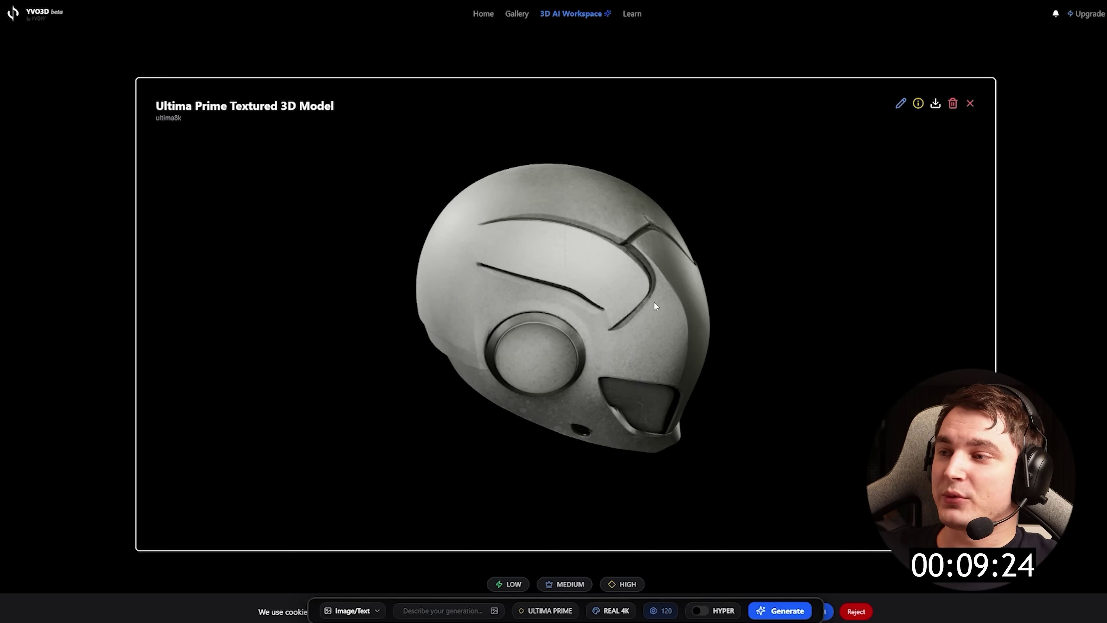
{"action": "left_click_drag", "start_coordinate": [670, 301], "coordinate": [581, 290]}
{"action": "left_click", "coordinate": [611, 610]}
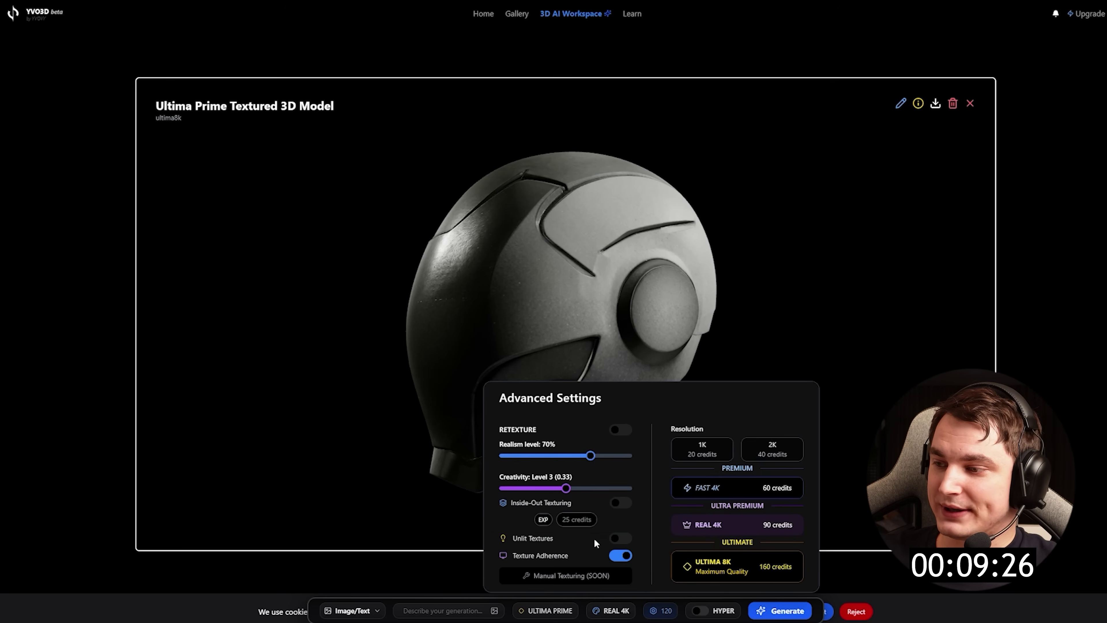
{"action": "left_click_drag", "start_coordinate": [505, 308], "coordinate": [690, 272]}
{"action": "left_click_drag", "start_coordinate": [493, 271], "coordinate": [460, 374]}
{"action": "left_click_drag", "start_coordinate": [619, 196], "coordinate": [863, 280]}
{"action": "left_click", "coordinate": [970, 103]}
Open the green android body model and orbit it to check its back and legs
{"action": "left_click", "coordinate": [571, 321]}
{"action": "scroll", "coordinate": [554, 339], "scroll_direction": "up", "scroll_amount": 5}
{"action": "left_click_drag", "start_coordinate": [542, 431], "coordinate": [516, 374]}
{"action": "right_click_drag", "start_coordinate": [515, 371], "coordinate": [553, 331]}
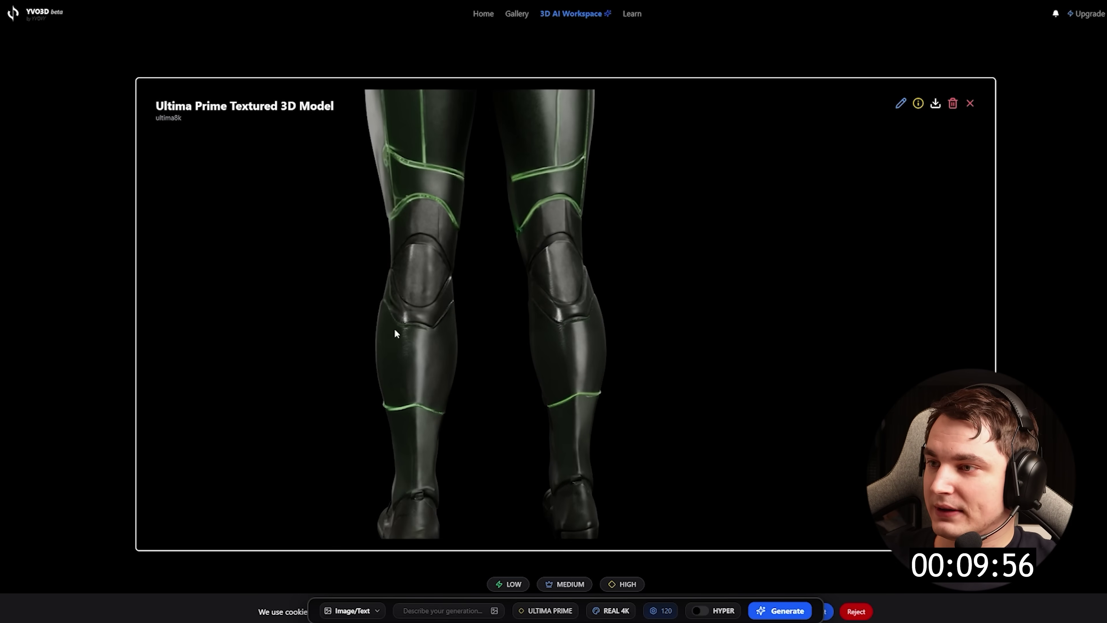
{"action": "left_click", "coordinate": [970, 104]}
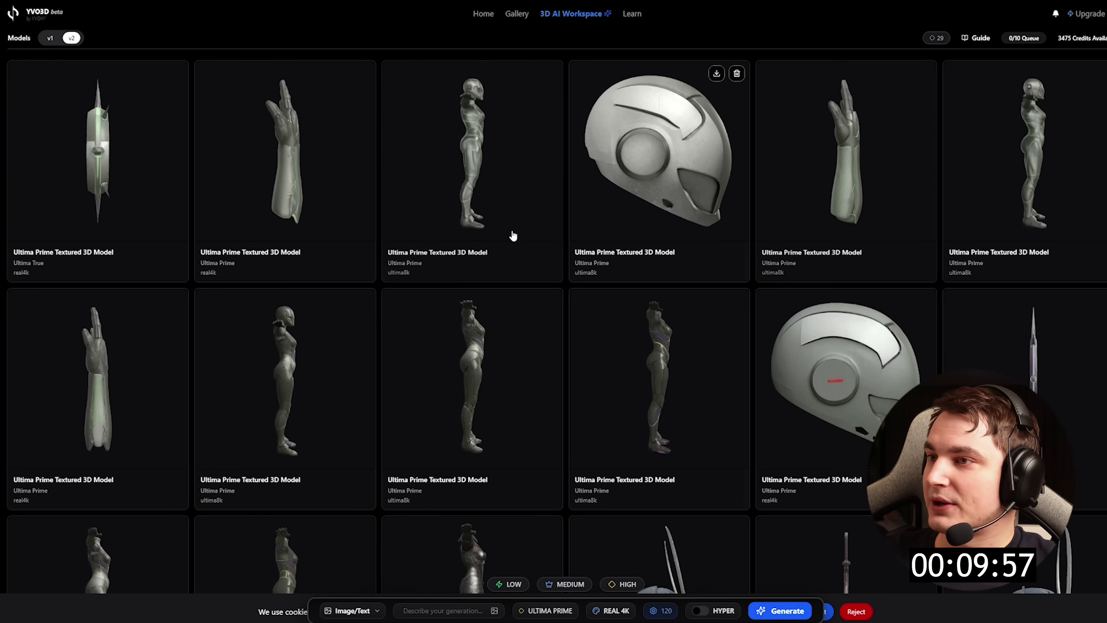
Inspect the hand model, then open the spiked halo model and orbit it
{"action": "left_click", "coordinate": [302, 144]}
{"action": "left_click_drag", "start_coordinate": [549, 318], "coordinate": [587, 253]}
{"action": "left_click", "coordinate": [969, 104]}
{"action": "left_click", "coordinate": [131, 187]}
{"action": "left_click_drag", "start_coordinate": [551, 318], "coordinate": [605, 231]}
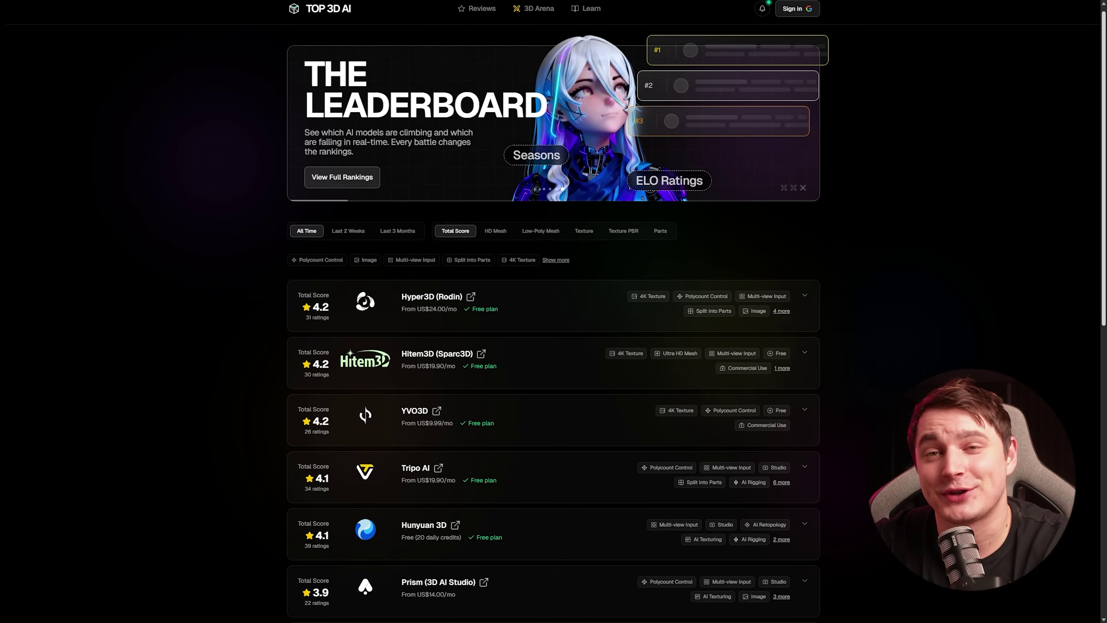
Scroll down the Top 3D AI leaderboard of AI 3D generators
{"action": "scroll", "coordinate": [554, 305], "scroll_direction": "down", "scroll_amount": 1}
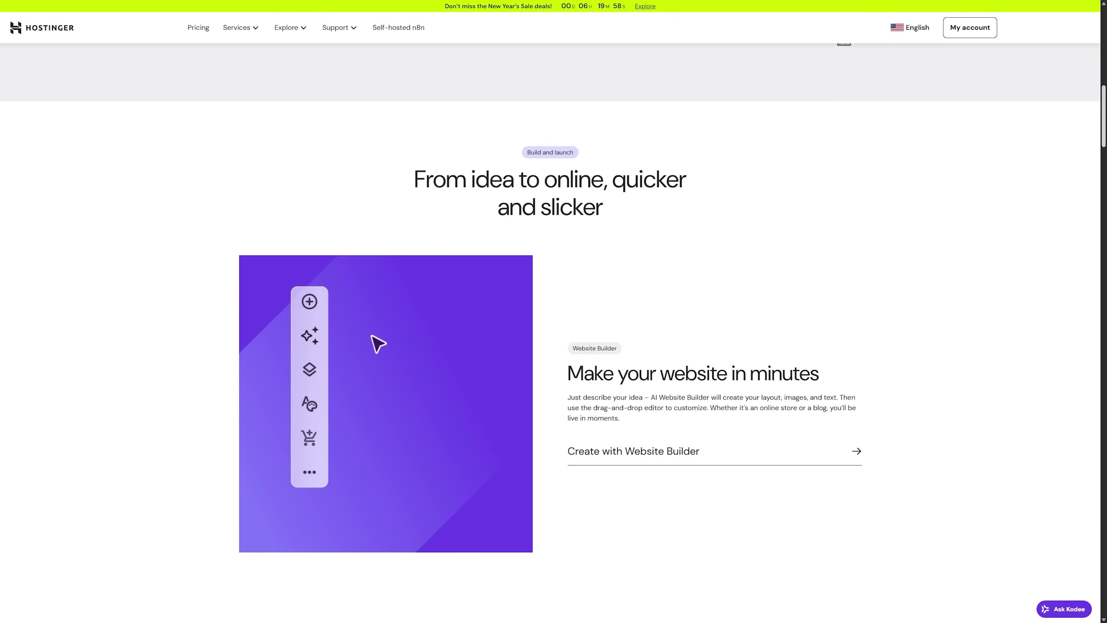
Scroll down through the Hostinger homepage offerings
{"action": "scroll", "coordinate": [550, 331], "scroll_direction": "down", "scroll_amount": 2}
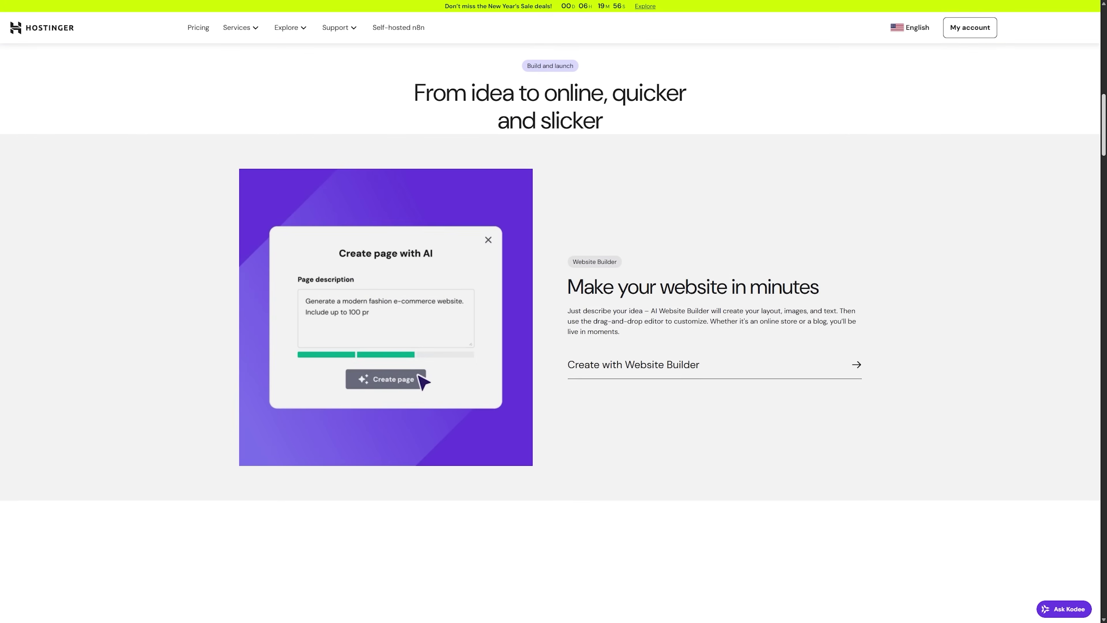
{"action": "scroll", "coordinate": [554, 306], "scroll_direction": "down", "scroll_amount": 1}
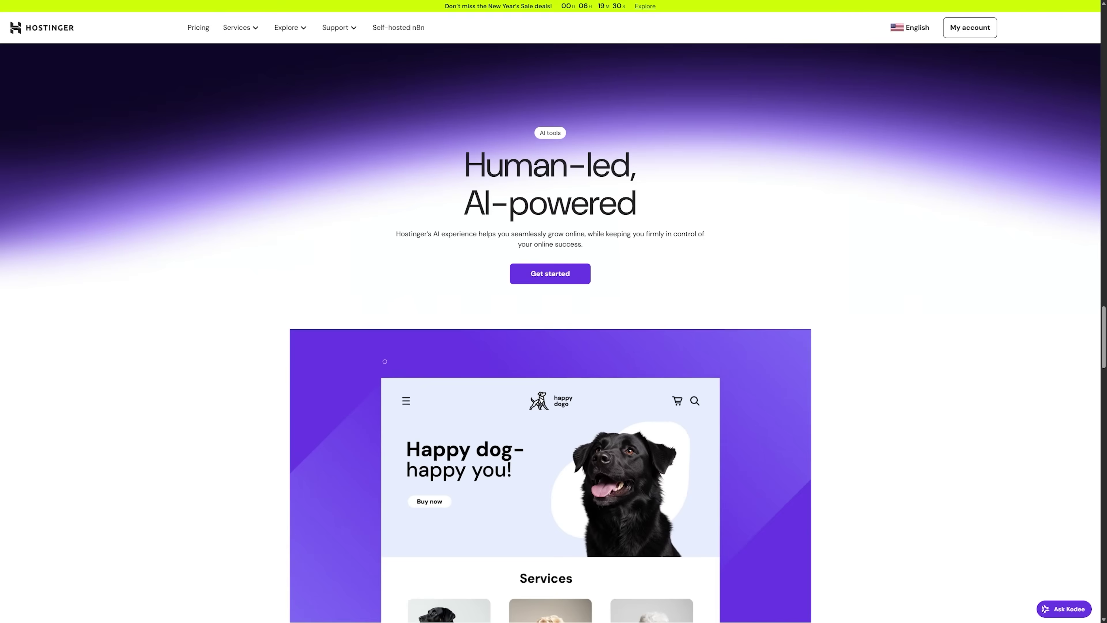
{"action": "scroll", "coordinate": [553, 305], "scroll_direction": "down", "scroll_amount": 2}
{"action": "scroll", "coordinate": [554, 306], "scroll_direction": "down", "scroll_amount": 2}
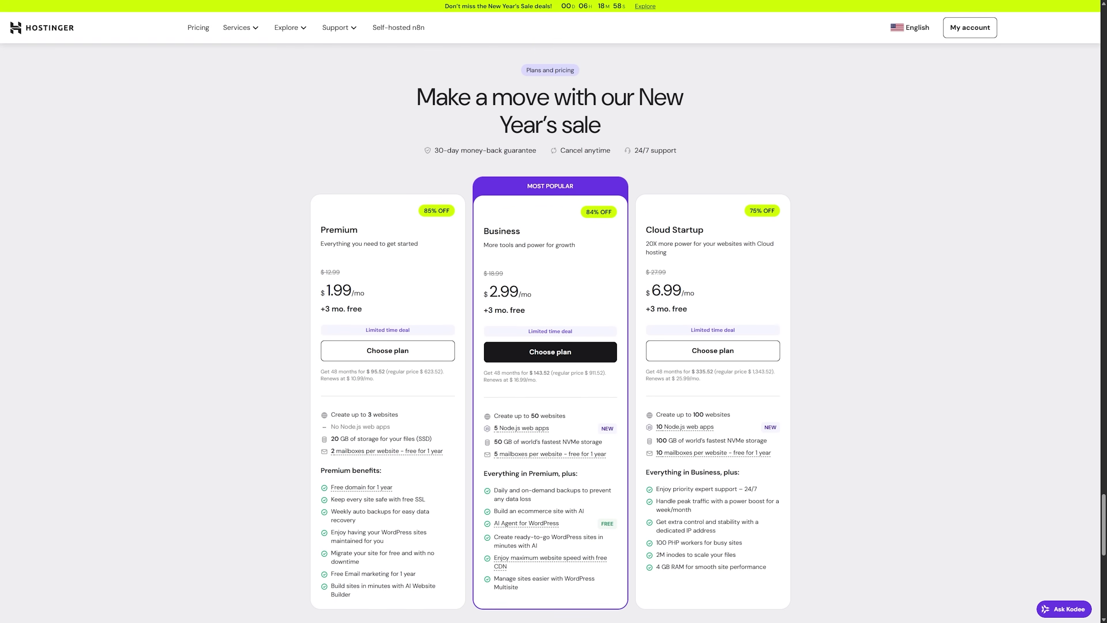
{"action": "scroll", "coordinate": [553, 305], "scroll_direction": "down", "scroll_amount": 1}
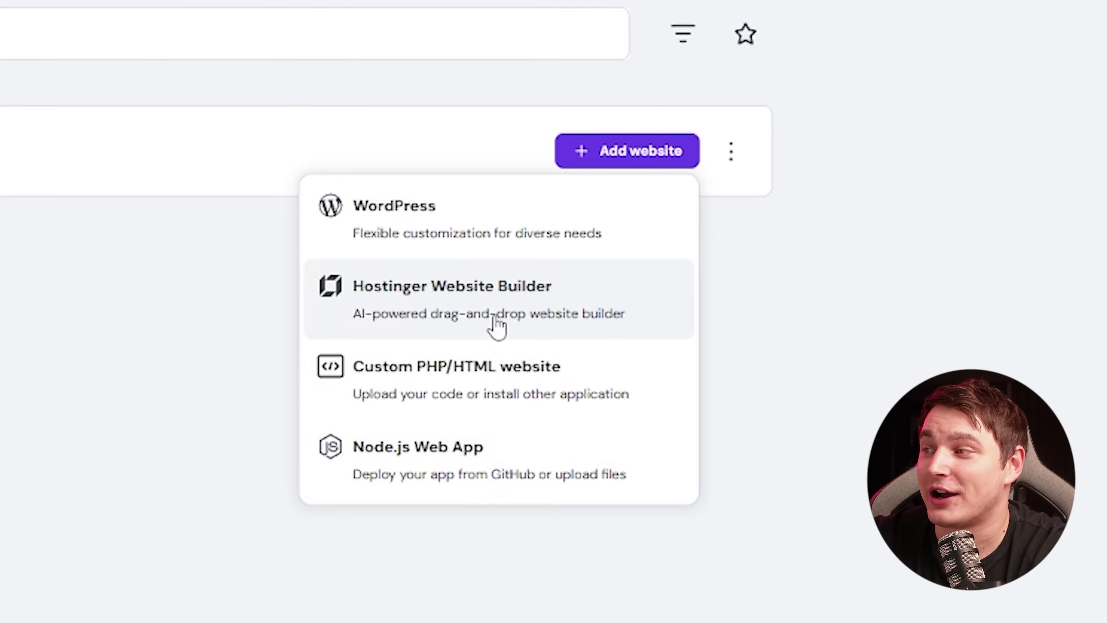
Start a new site with Hostinger Website Builder and begin entering the brand name
{"action": "left_click", "coordinate": [497, 325]}
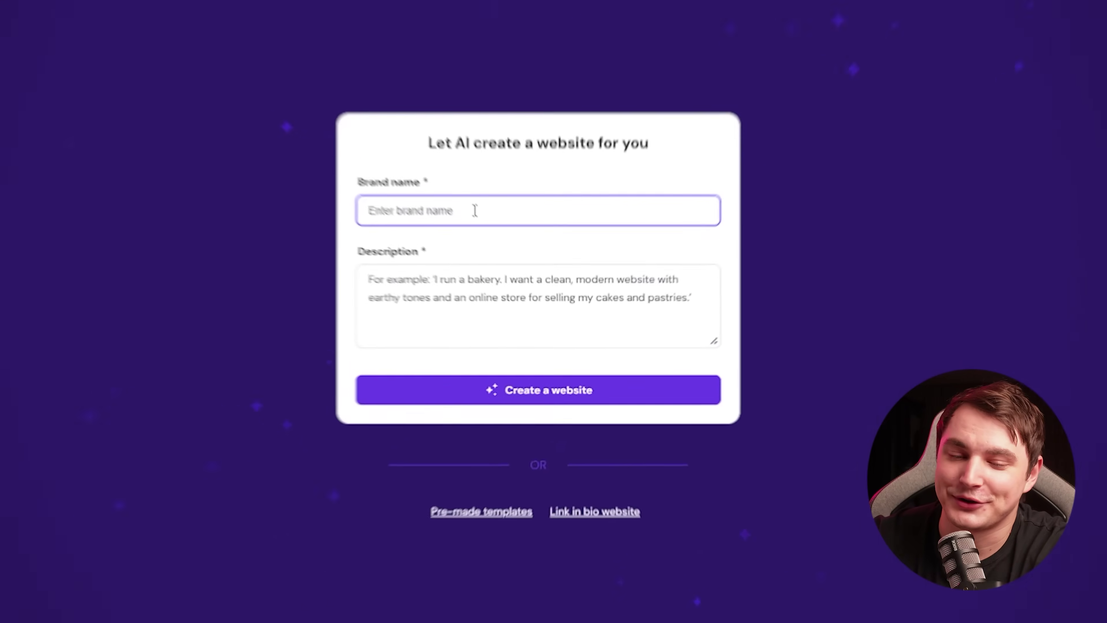
{"action": "type", "text": "S"}
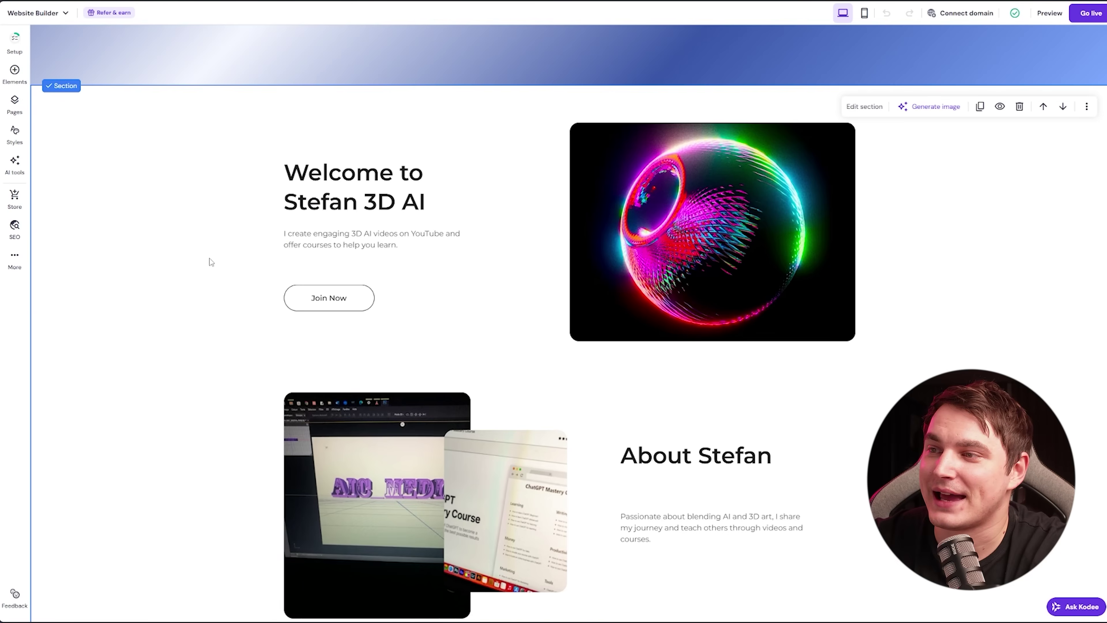
Reposition the welcome heading and intro paragraph in the hero section
{"action": "left_click_drag", "start_coordinate": [333, 158], "coordinate": [386, 181]}
{"action": "left_click_drag", "start_coordinate": [313, 154], "coordinate": [313, 142]}
{"action": "mouse_move", "coordinate": [315, 192]}
{"action": "left_mouse_down"}
{"action": "mouse_move", "coordinate": [369, 171]}
{"action": "mouse_move", "coordinate": [321, 182]}
{"action": "left_mouse_up"}
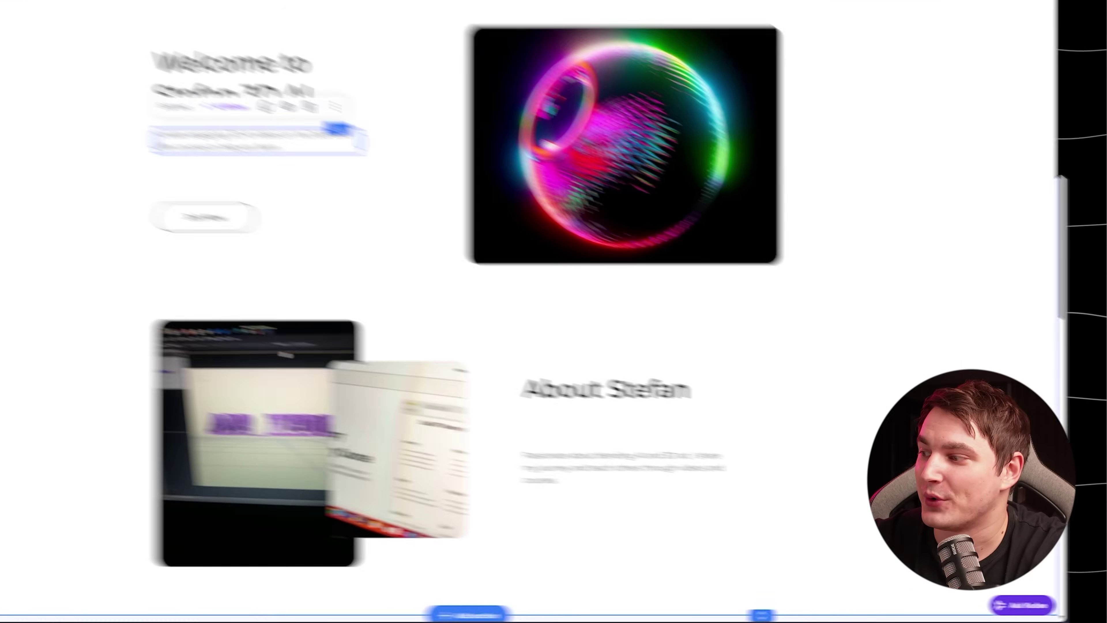
Try the AI assistant and header image generator, then close it and open the SEO overview
{"action": "left_click", "coordinate": [1033, 606]}
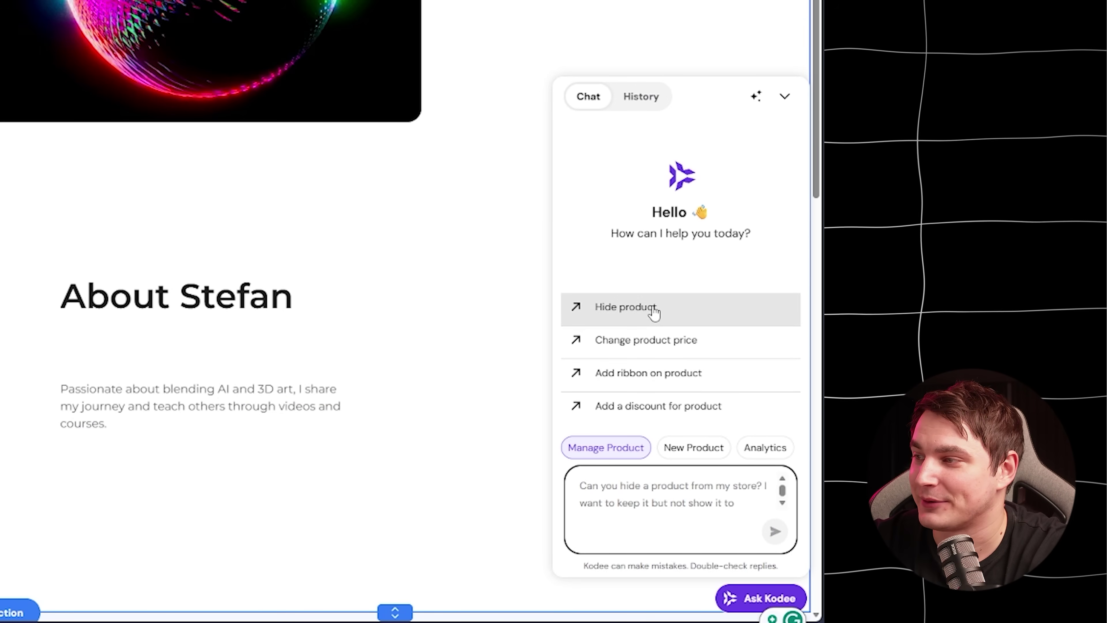
{"action": "scroll", "coordinate": [501, 336], "scroll_direction": "up", "scroll_amount": 10}
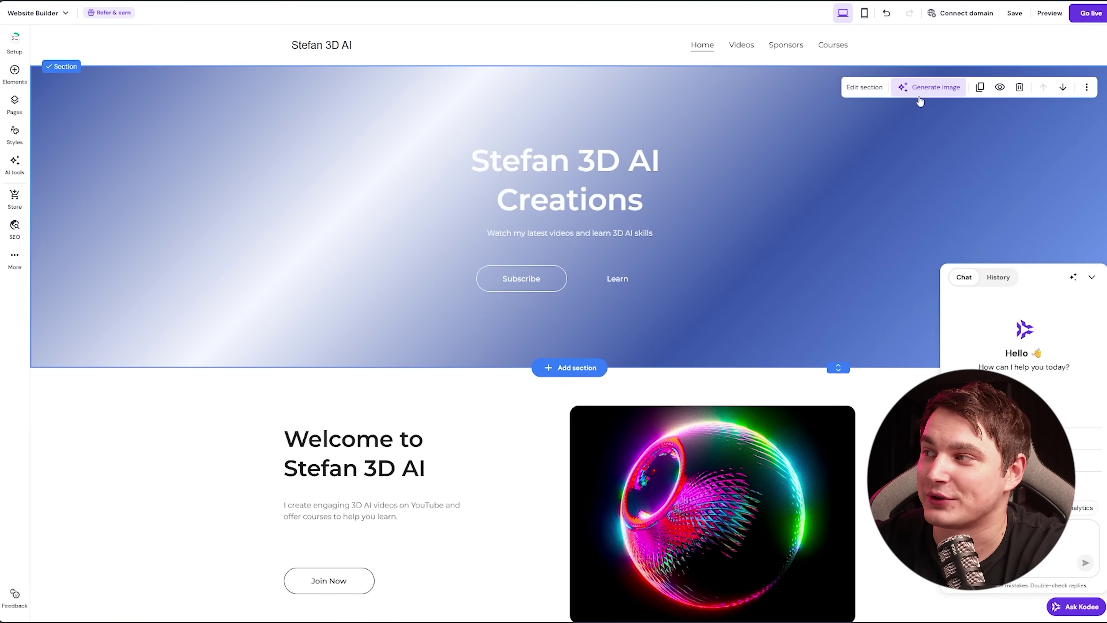
{"action": "left_click", "coordinate": [919, 97]}
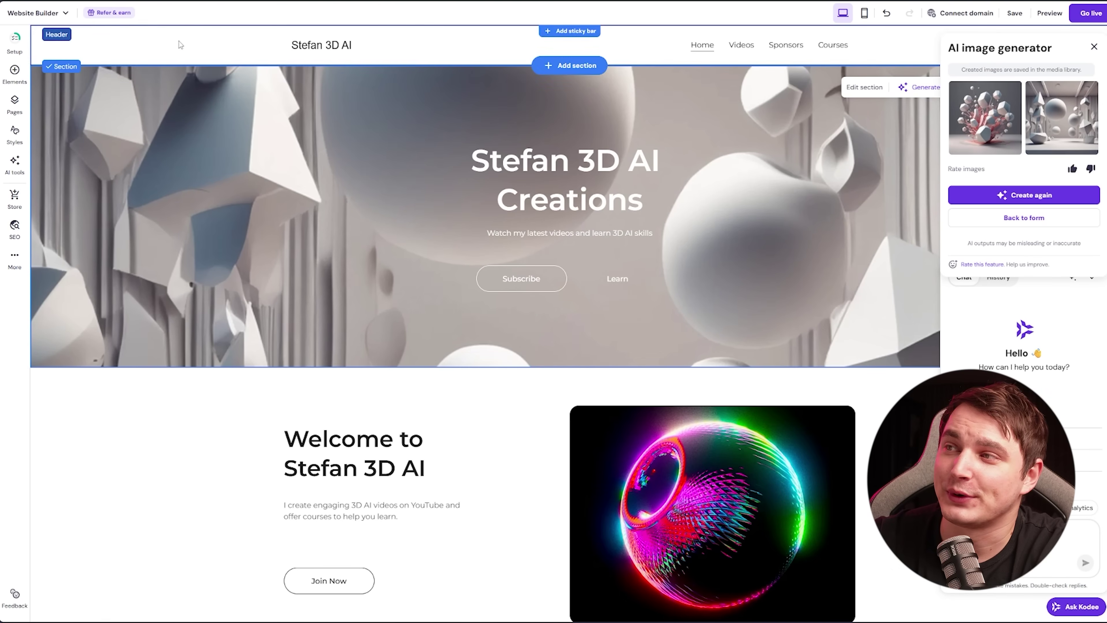
{"action": "scroll", "coordinate": [319, 181], "scroll_direction": "down", "scroll_amount": 2}
{"action": "scroll", "coordinate": [375, 198], "scroll_direction": "up", "scroll_amount": 2}
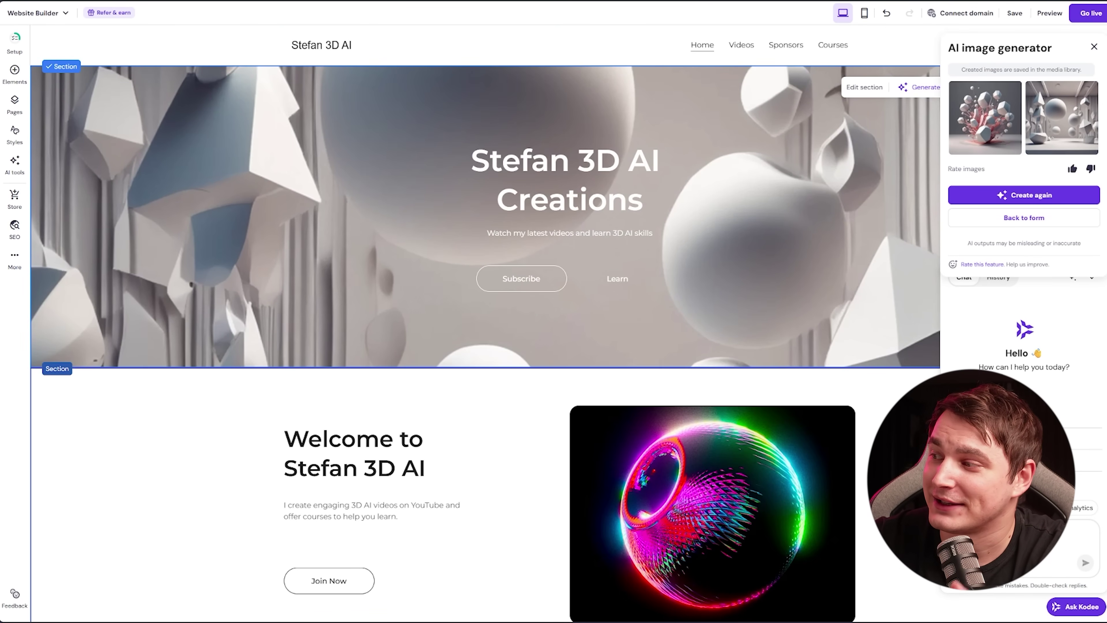
{"action": "left_click", "coordinate": [1095, 47]}
{"action": "left_click", "coordinate": [15, 227]}
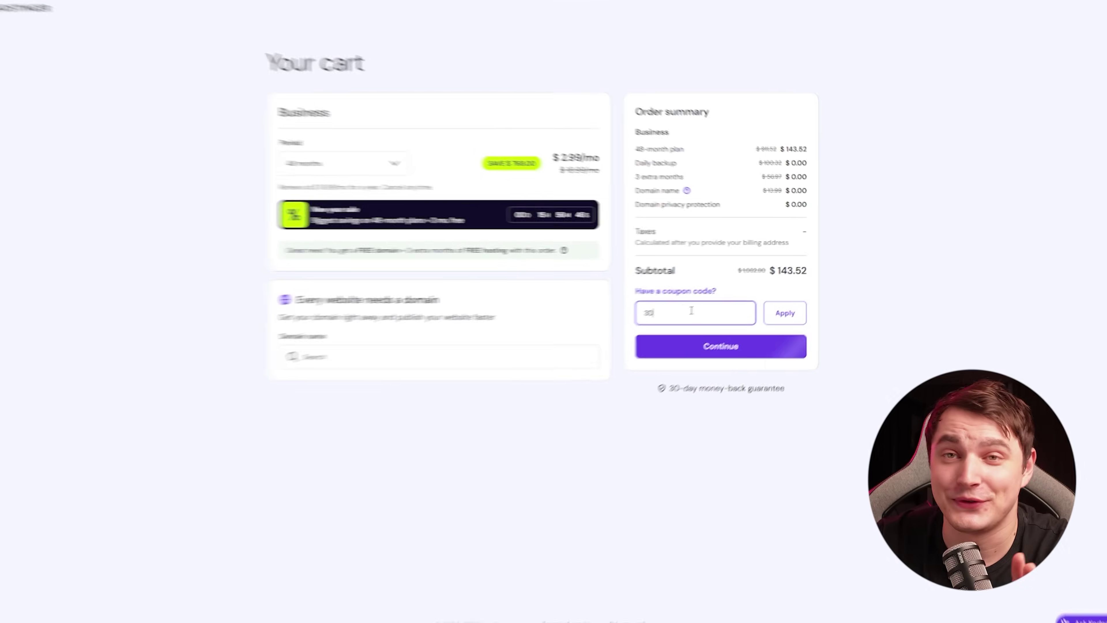
Enter the 3DLAB coupon code for the Business plan order
{"action": "type", "text": "LAB"}
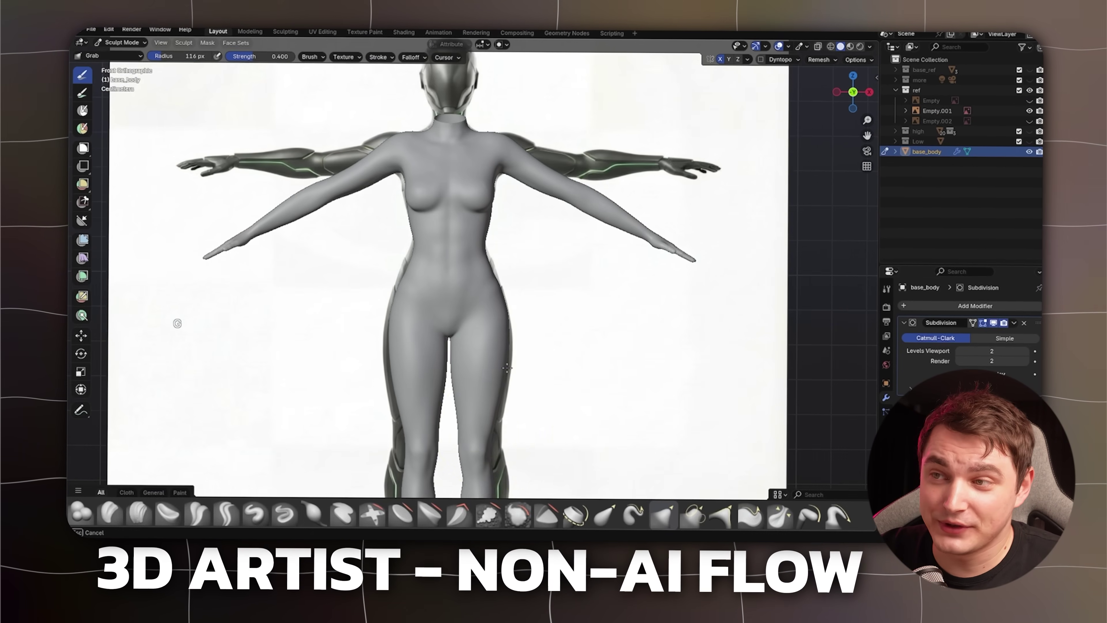
Grab-sculpt the base body's proportions and mask a panel line across the shoulder
{"action": "left_click_drag", "start_coordinate": [507, 368], "coordinate": [513, 367]}
{"action": "middle_click_drag", "start_coordinate": [497, 432], "coordinate": [495, 343], "text": "shift"}
{"action": "scroll", "coordinate": [516, 275], "scroll_direction": "up", "scroll_amount": 4}
{"action": "left_click_drag", "start_coordinate": [521, 283], "coordinate": [516, 275]}
{"action": "mouse_move", "coordinate": [516, 279]}
{"action": "middle_mouse_down"}
{"action": "mouse_move", "coordinate": [407, 319]}
{"action": "mouse_move", "coordinate": [375, 310]}
{"action": "middle_mouse_up"}
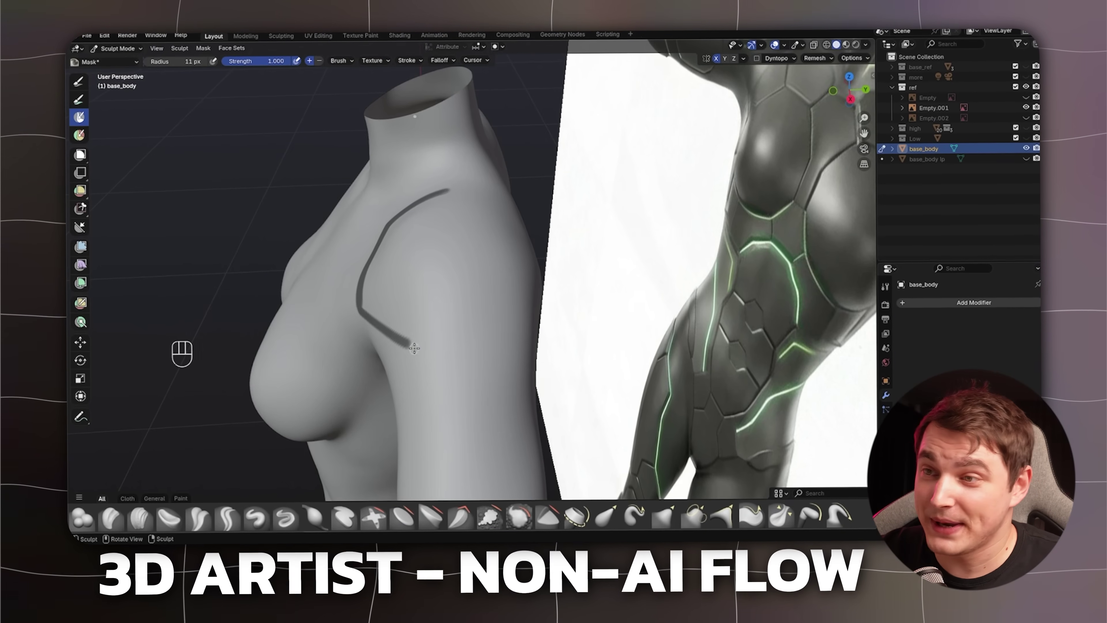
{"action": "mouse_move", "coordinate": [406, 346]}
{"action": "left_mouse_down"}
{"action": "mouse_move", "coordinate": [505, 345]}
{"action": "mouse_move", "coordinate": [492, 335]}
{"action": "left_mouse_up"}
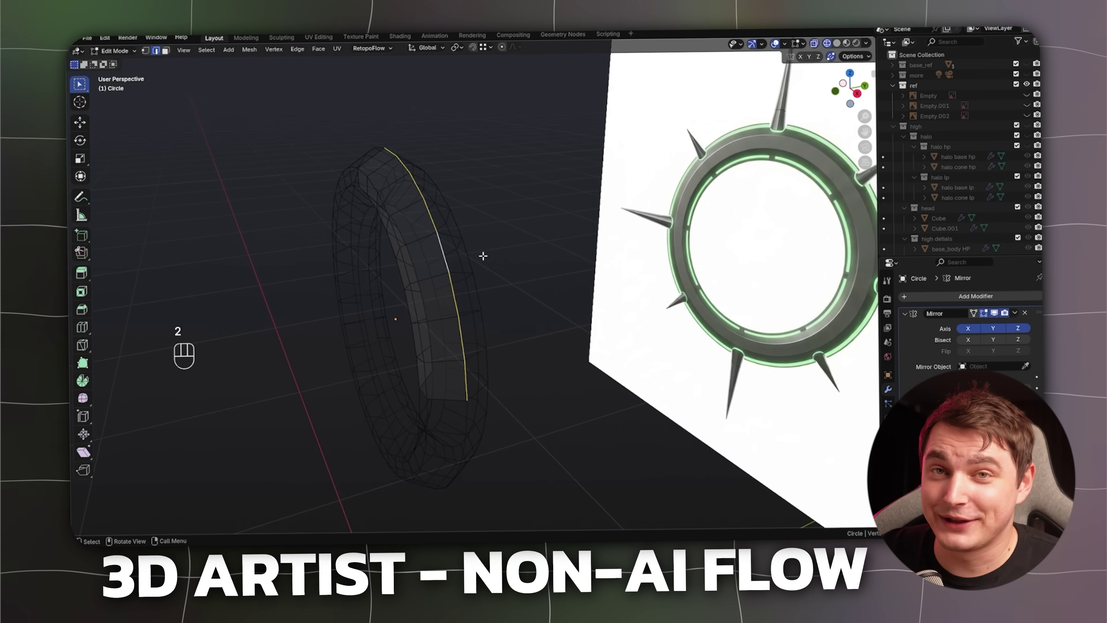
Reorder the Bevel and Subdivision modifiers to round the halo ring, then hide the spike cones in Edit Mode
{"action": "key", "text": "y"}
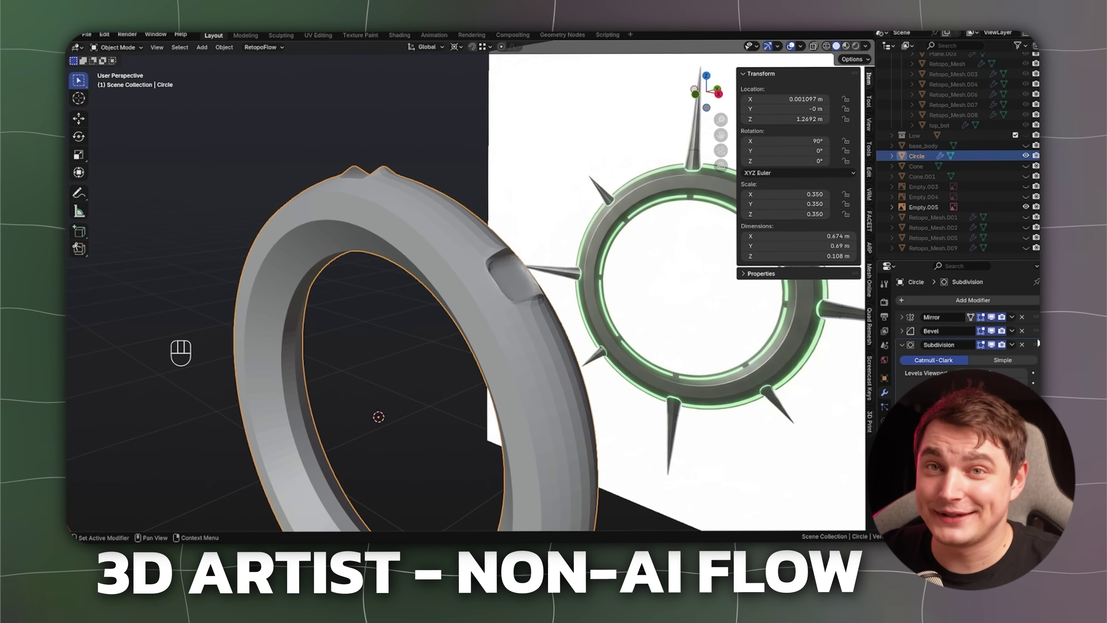
{"action": "left_click_drag", "start_coordinate": [1036, 330], "coordinate": [1035, 397]}
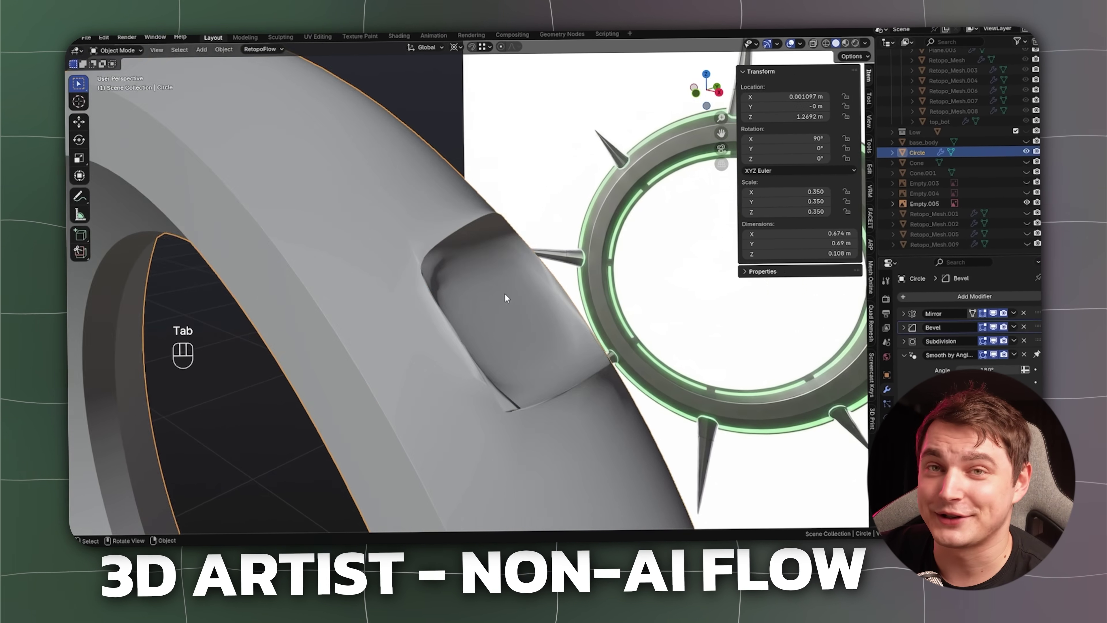
{"action": "key", "text": "Tab"}
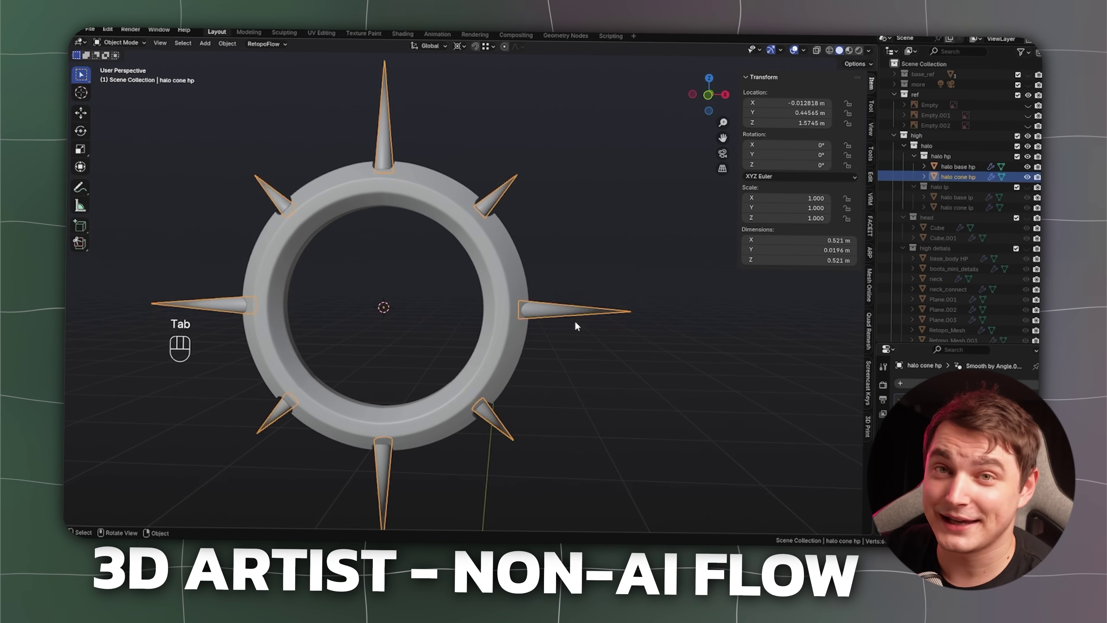
{"action": "key", "text": "h"}
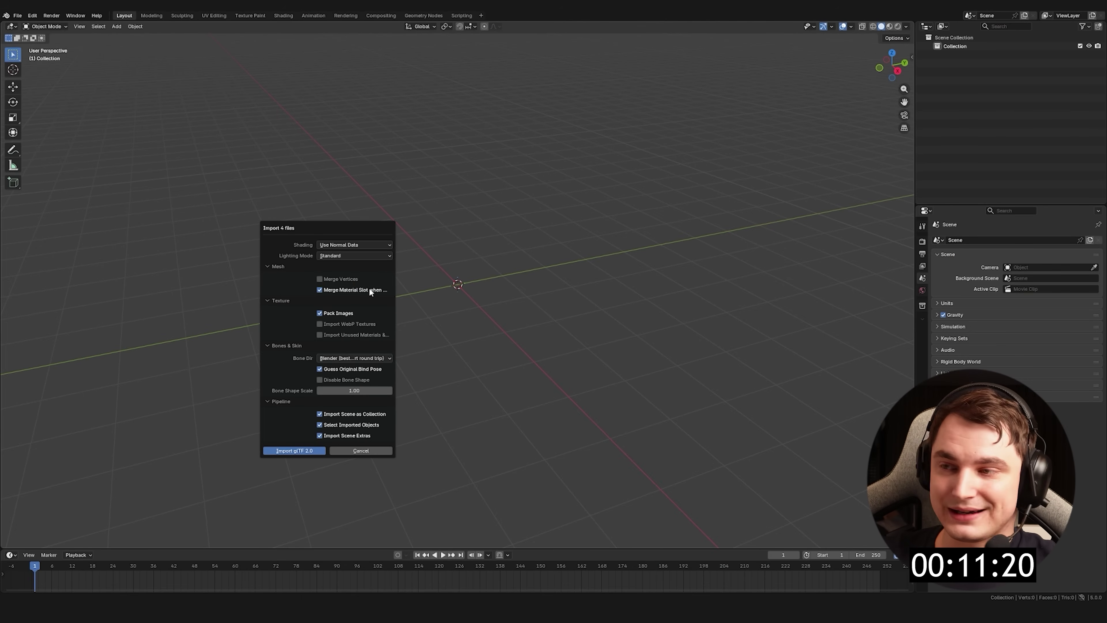
Import the four generated glTF models and expand their world empties in the outliner
{"action": "key", "text": "Return"}
{"action": "key", "text": "n"}
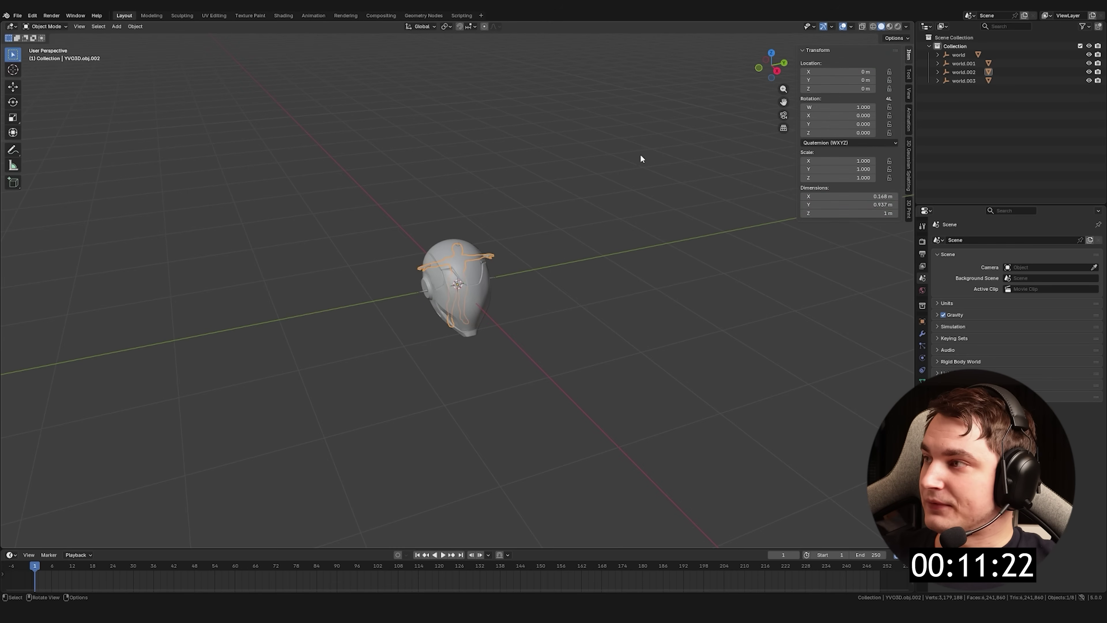
{"action": "left_click", "coordinate": [937, 72]}
{"action": "left_click", "coordinate": [938, 89]}
{"action": "left_click", "coordinate": [937, 72]}
{"action": "left_click", "coordinate": [937, 64]}
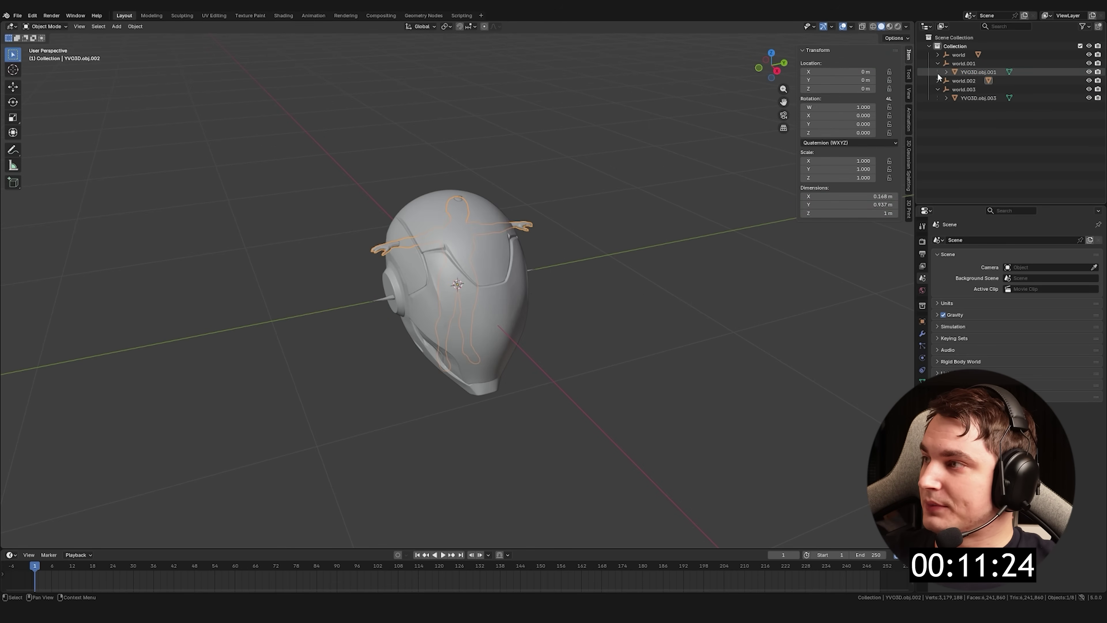
Clear the parents of YVO3D.obj.001 and YVO3D.obj.003 keeping transforms, then start on YVO3D.obj.002
{"action": "key", "text": "alt+p"}
{"action": "left_click", "coordinate": [702, 162]}
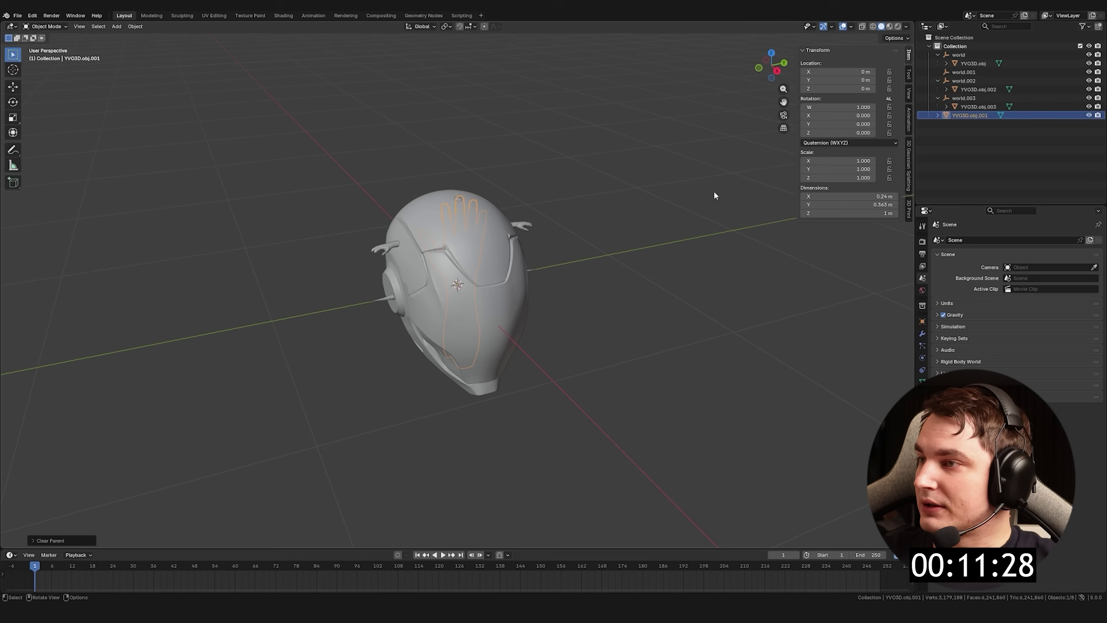
{"action": "left_click", "coordinate": [978, 106]}
{"action": "key", "text": "alt+p"}
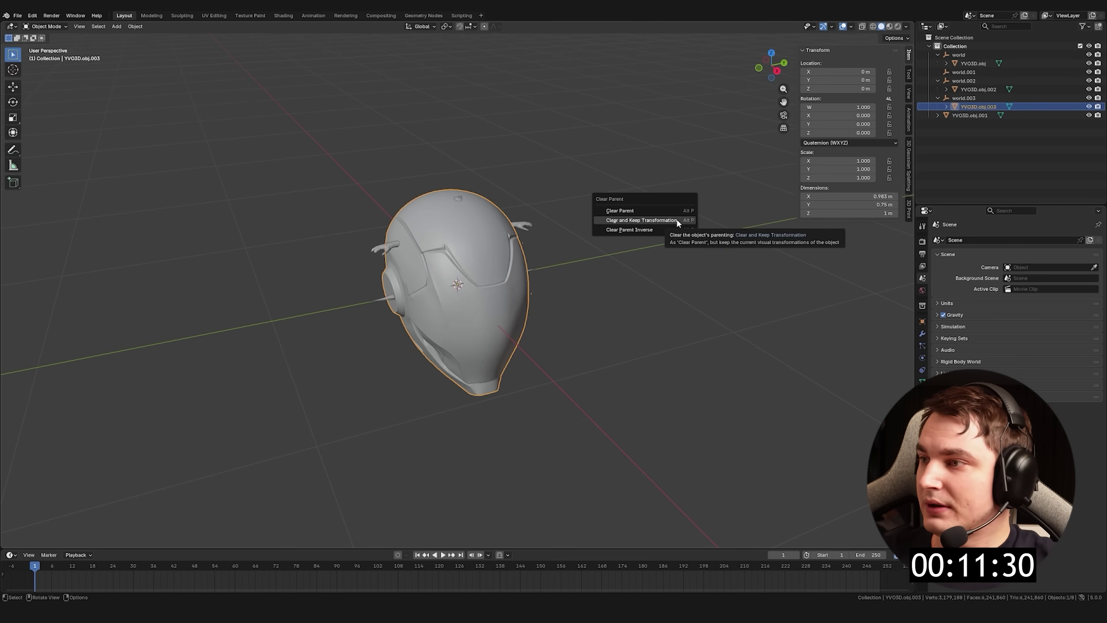
{"action": "left_click", "coordinate": [677, 219]}
{"action": "left_click", "coordinate": [976, 90]}
{"action": "key", "text": "alt+p"}
Finish unparenting YVO3D.obj.002 and delete the four world empties
{"action": "left_click", "coordinate": [722, 196]}
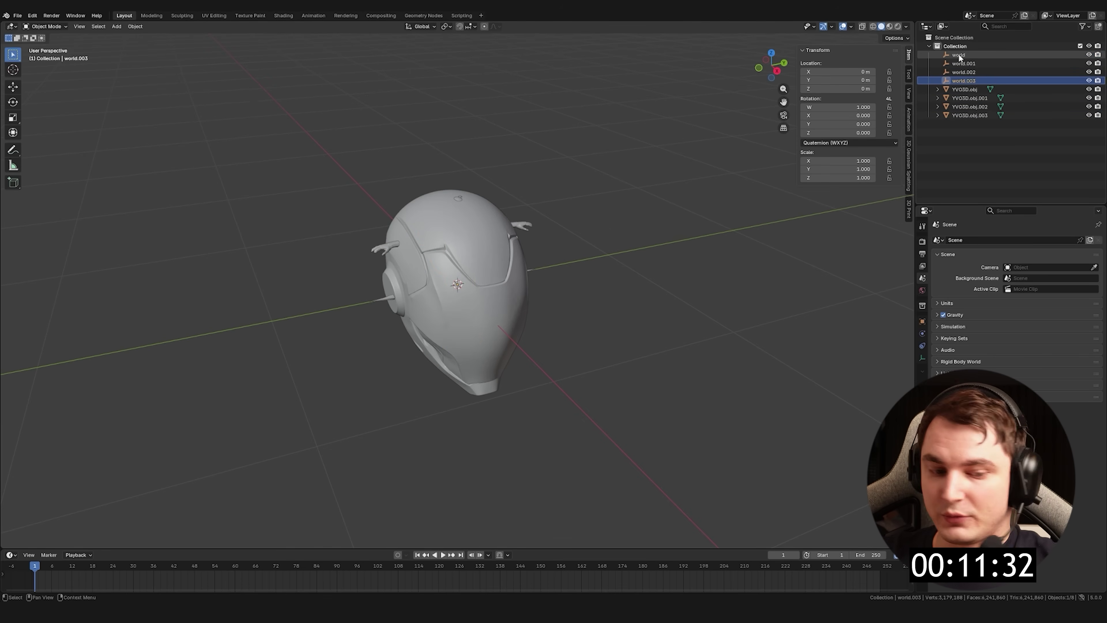
{"action": "left_click", "coordinate": [958, 56], "text": "shift"}
{"action": "key", "text": "x"}
{"action": "left_click", "coordinate": [525, 226]}
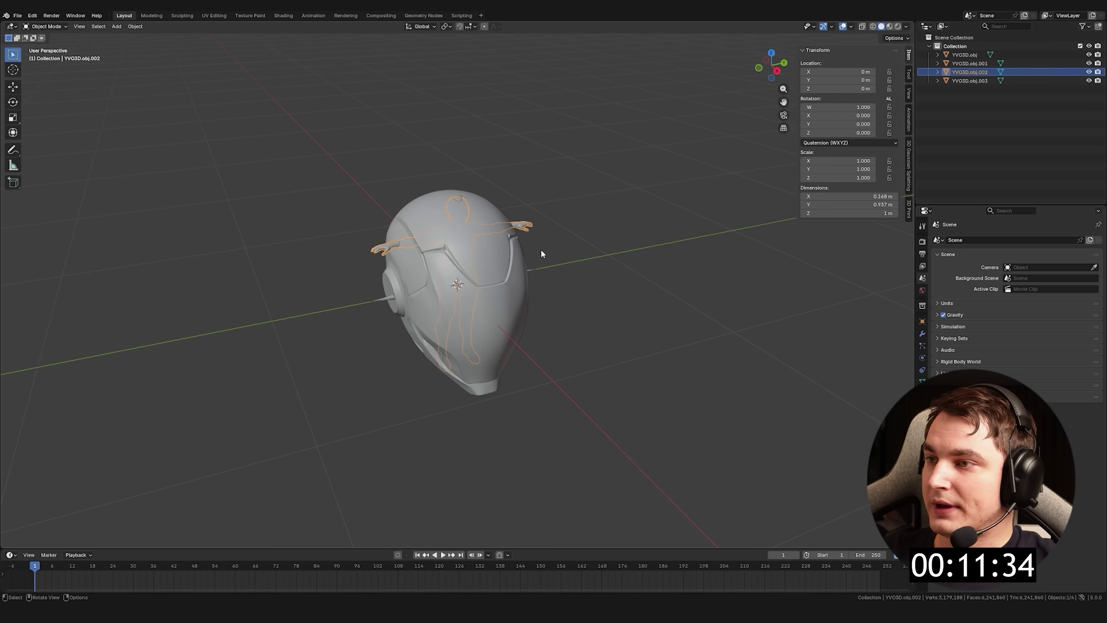
Set the body's Z dimension to 2 m and raise it to stand on the ground
{"action": "left_click", "coordinate": [862, 216]}
{"action": "type", "text": "2"}
{"action": "key", "text": "Return"}
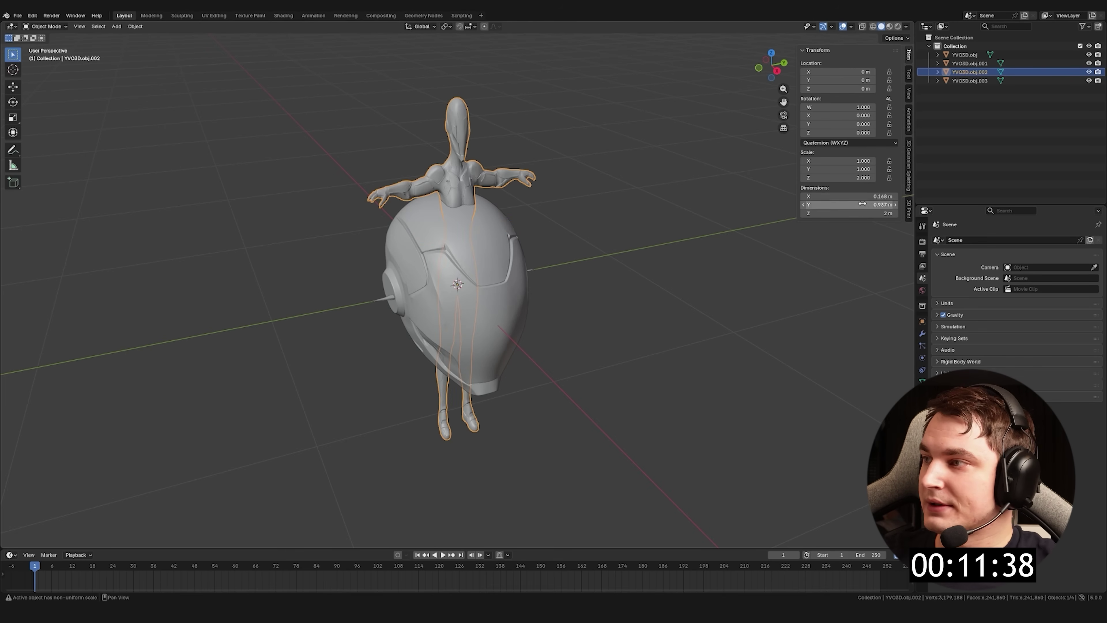
{"action": "key", "text": "shift+space"}
{"action": "key", "text": "g"}
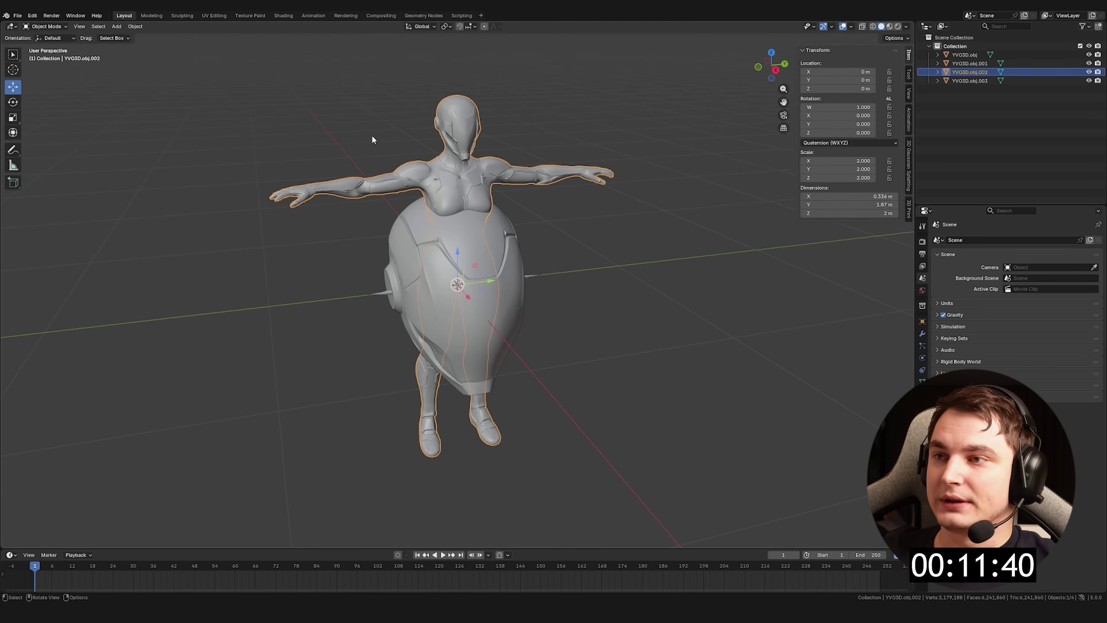
{"action": "key", "text": "KP_1"}
{"action": "key", "text": "g"}
{"action": "key", "text": "z"}
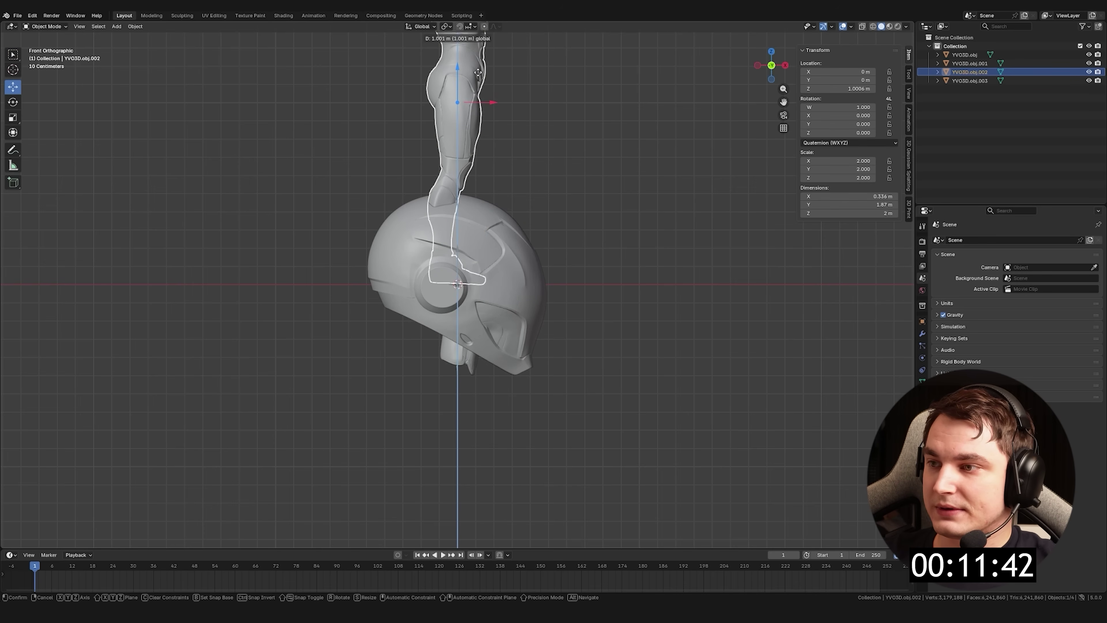
{"action": "left_click", "coordinate": [480, 69]}
Move the helmet vertically up to the figure's head height
{"action": "left_click", "coordinate": [517, 238]}
{"action": "middle_click_drag", "start_coordinate": [527, 223], "coordinate": [503, 378], "text": "shift"}
{"action": "key", "text": "g"}
{"action": "key", "text": "z"}
{"action": "left_click", "coordinate": [505, 75]}
{"action": "middle_click_drag", "start_coordinate": [461, 113], "coordinate": [468, 257], "text": "shift"}
{"action": "scroll", "coordinate": [515, 197], "scroll_direction": "up", "scroll_amount": 7}
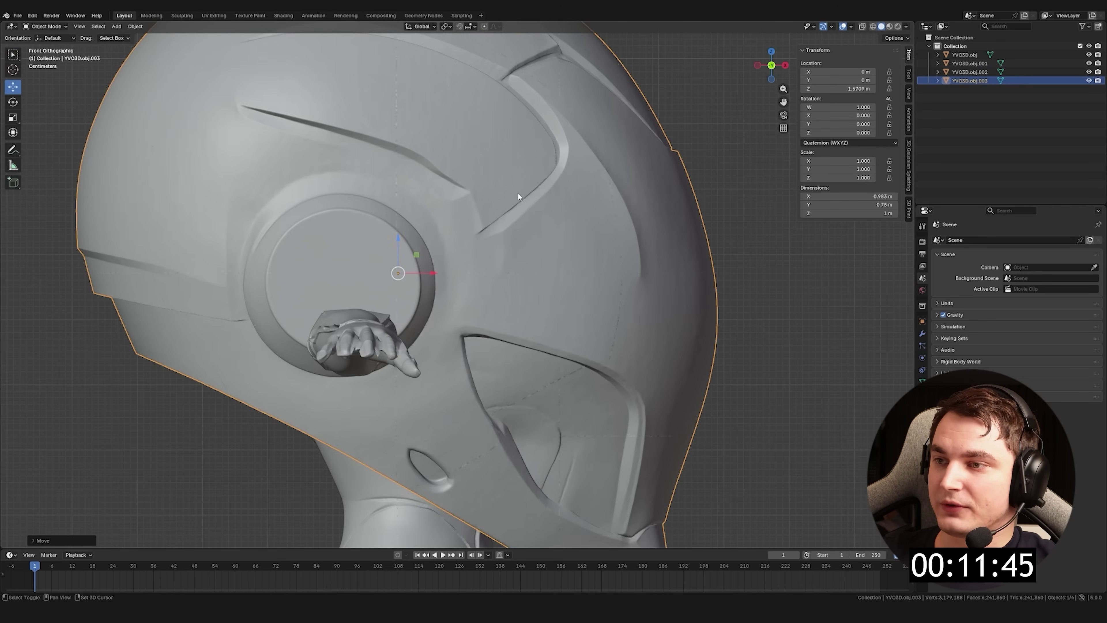
{"action": "scroll", "coordinate": [525, 227], "scroll_direction": "down", "scroll_amount": 4}
{"action": "left_click_drag", "start_coordinate": [448, 270], "coordinate": [444, 268]}
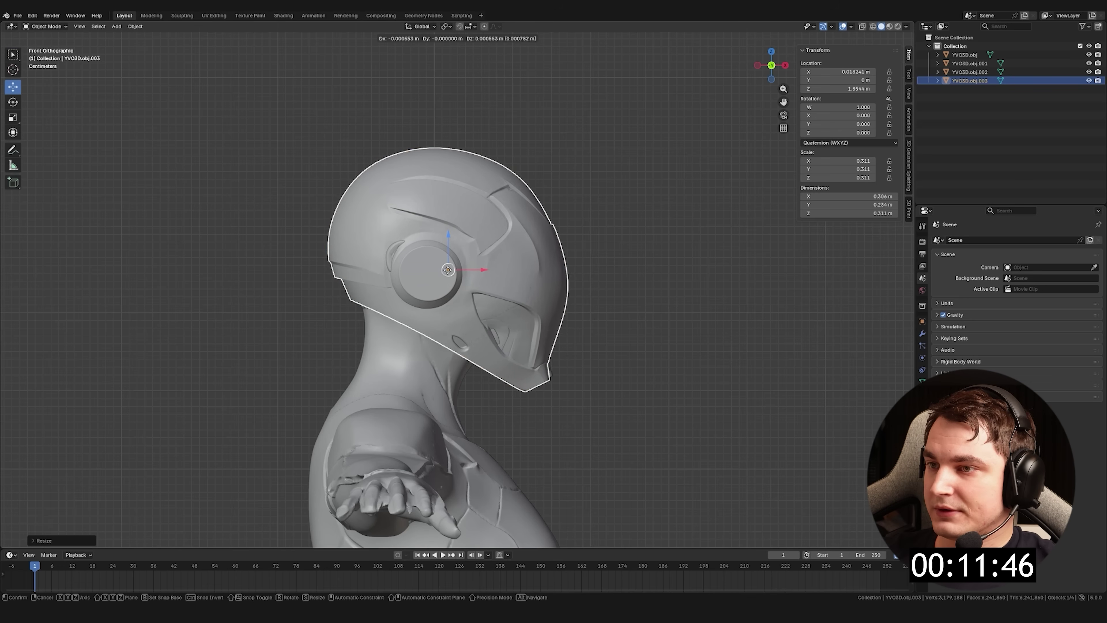
Scale the helmet down to 0.302 and seat it on the head, orbiting to check the fit
{"action": "key", "text": "s"}
{"action": "left_click", "coordinate": [457, 265]}
{"action": "left_click", "coordinate": [445, 269]}
{"action": "left_click", "coordinate": [617, 249]}
{"action": "middle_click_drag", "start_coordinate": [616, 249], "coordinate": [551, 224]}
{"action": "left_click_drag", "start_coordinate": [439, 228], "coordinate": [456, 224]}
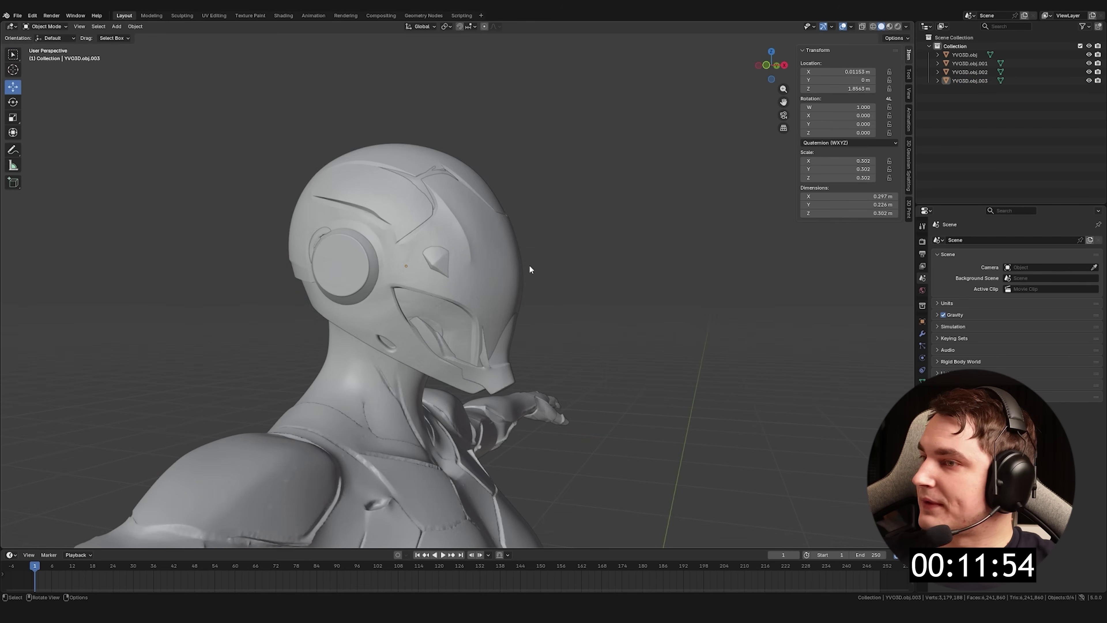
{"action": "scroll", "coordinate": [492, 269], "scroll_direction": "down", "scroll_amount": 8}
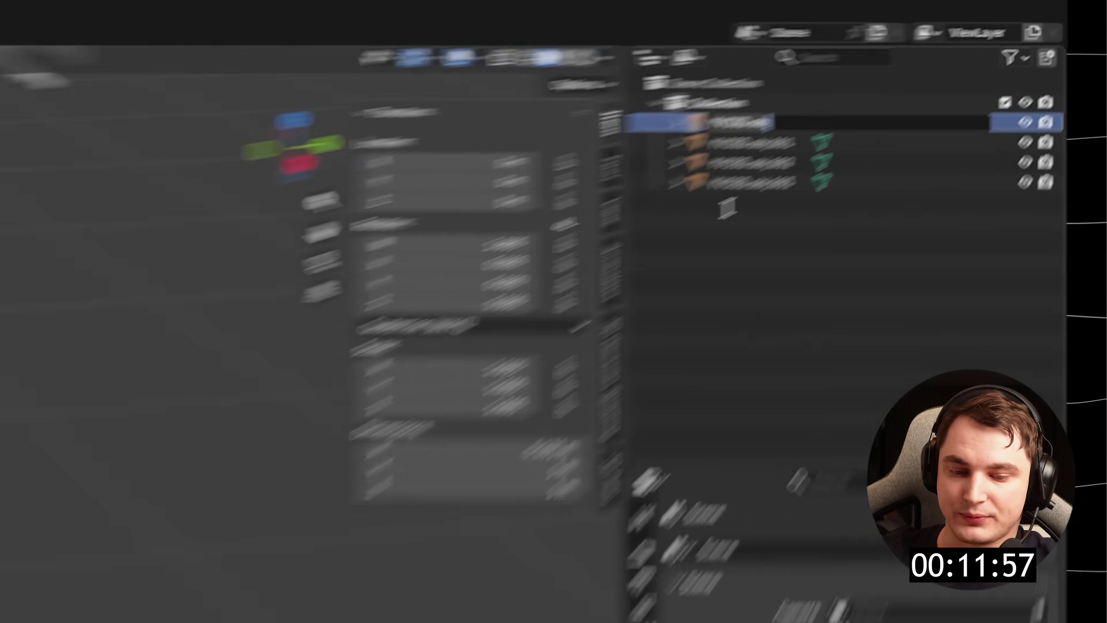
Name the object 'halo_source', then raise the separate hand model to body height
{"action": "type", "text": "halo_"}
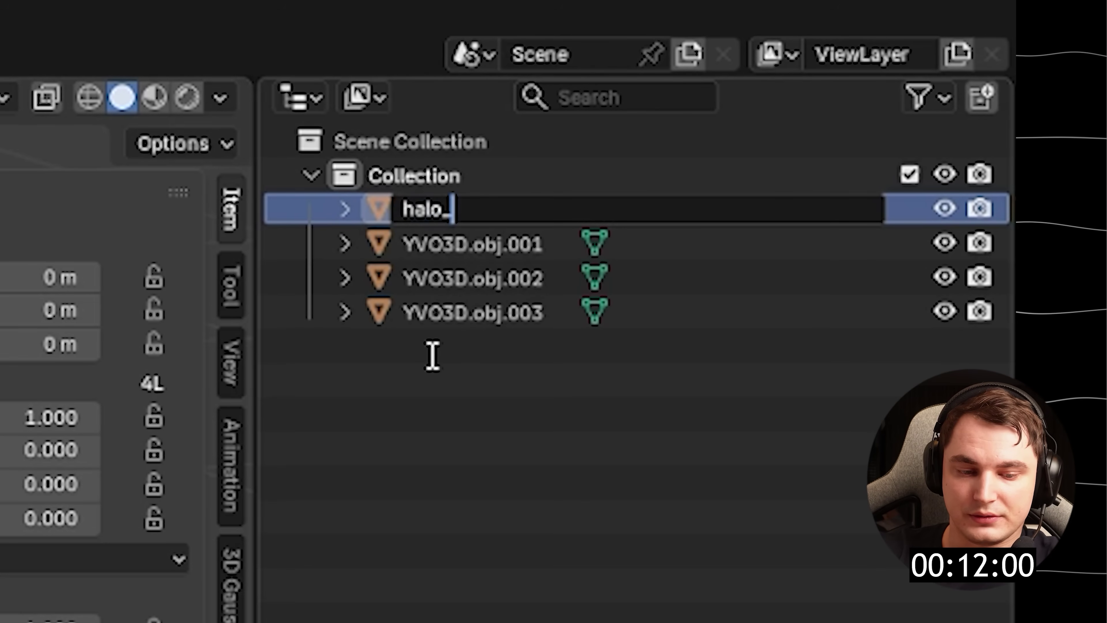
{"action": "type", "text": "source"}
{"action": "key", "text": "Return"}
{"action": "left_click", "coordinate": [473, 385]}
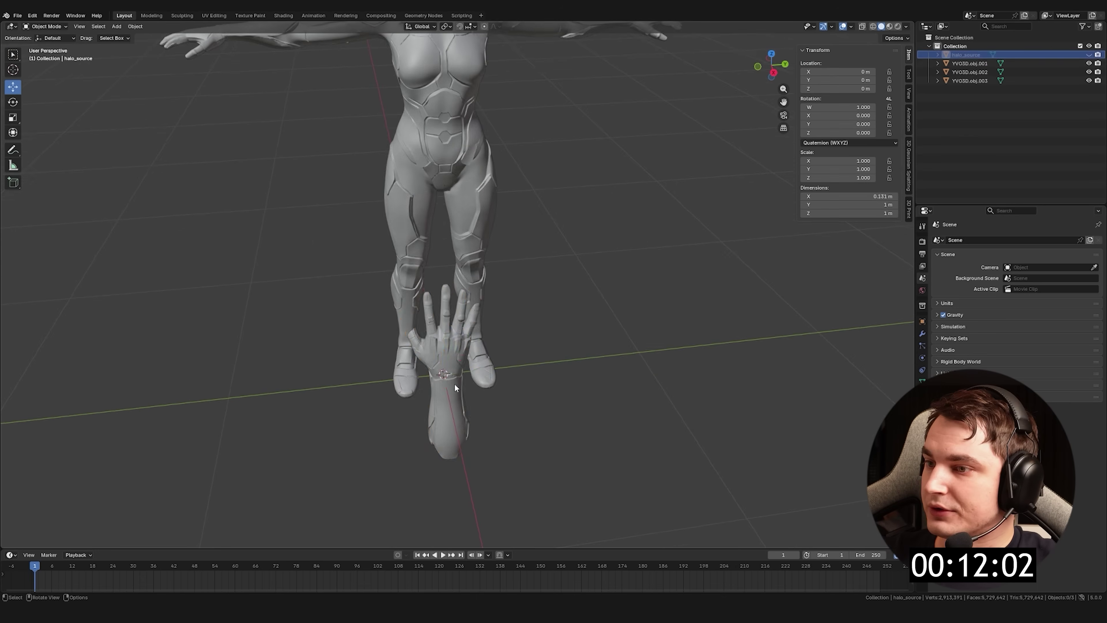
{"action": "key", "text": "g"}
{"action": "key", "text": "z"}
{"action": "left_click", "coordinate": [545, 270]}
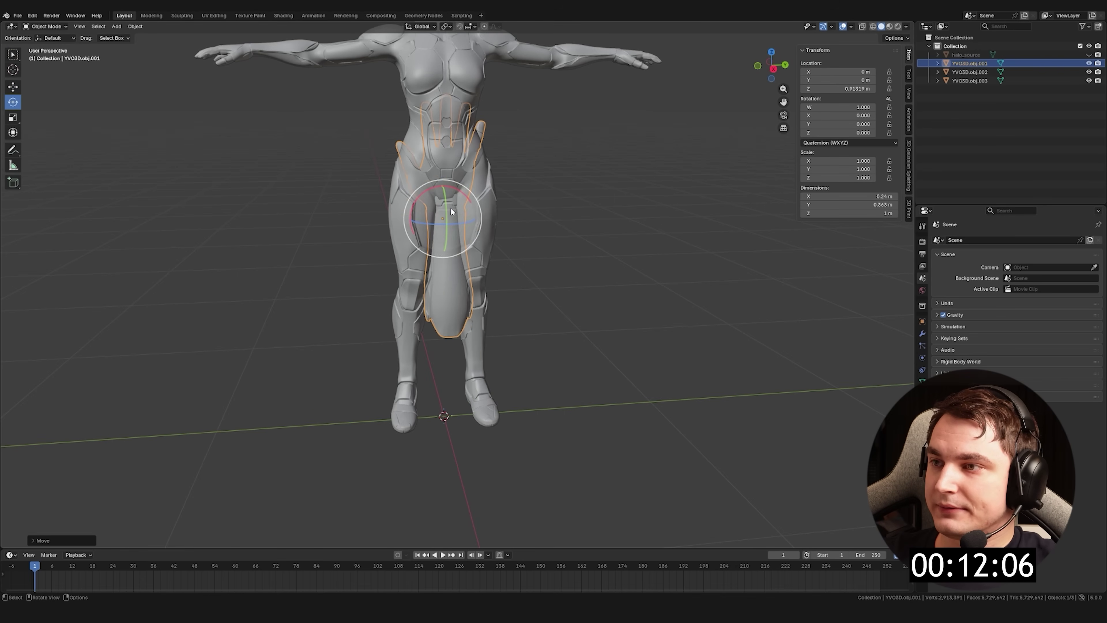
Rotate the hand -90 degrees around the Y axis
{"action": "key", "text": "r"}
{"action": "key", "text": "y"}
{"action": "left_click", "coordinate": [447, 202]}
{"action": "left_click", "coordinate": [59, 540]}
{"action": "double_click", "coordinate": [93, 501]}
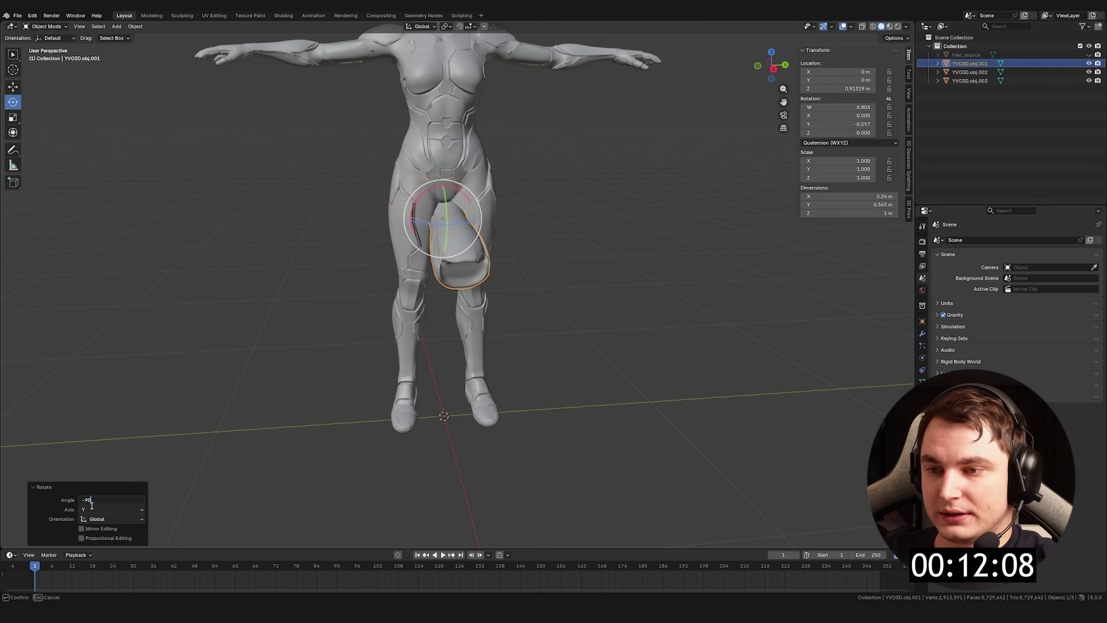
{"action": "type", "text": "-90"}
{"action": "key", "text": "Return"}
{"action": "middle_click_drag", "start_coordinate": [484, 285], "coordinate": [436, 297]}
Turn the hand 180 degrees around the Z axis and lift it beside the figure
{"action": "key", "text": "r"}
{"action": "key", "text": "z"}
{"action": "left_click", "coordinate": [425, 362]}
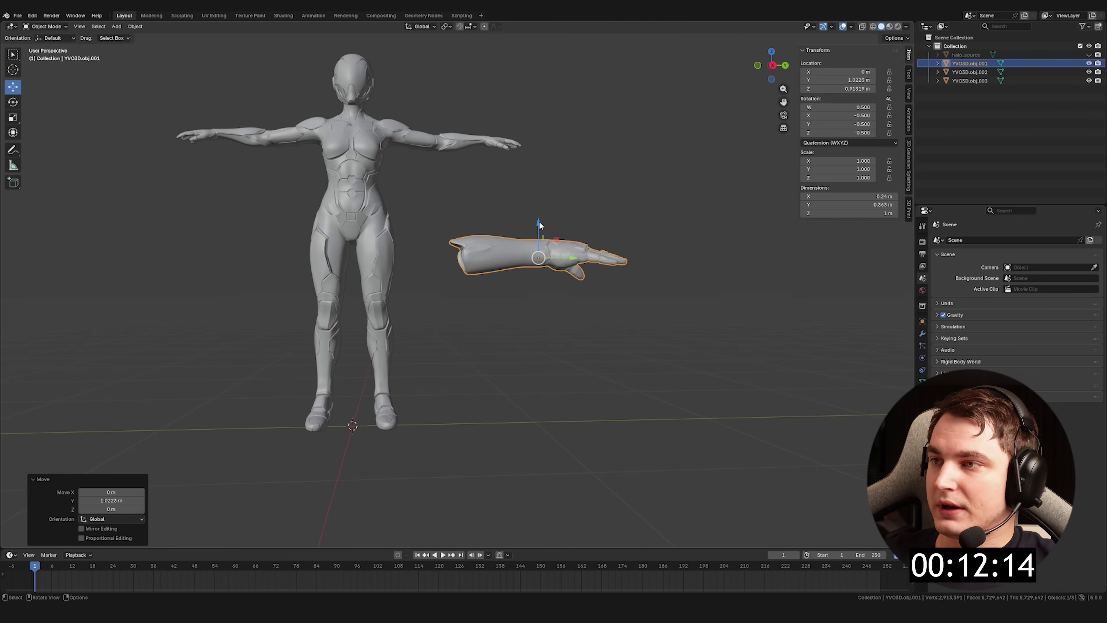
{"action": "left_click_drag", "start_coordinate": [542, 225], "coordinate": [542, 174]}
{"action": "middle_click_drag", "start_coordinate": [541, 174], "coordinate": [133, 190], "text": "shift"}
{"action": "key", "text": "r"}
{"action": "key", "text": "z"}
{"action": "left_click", "coordinate": [230, 461]}
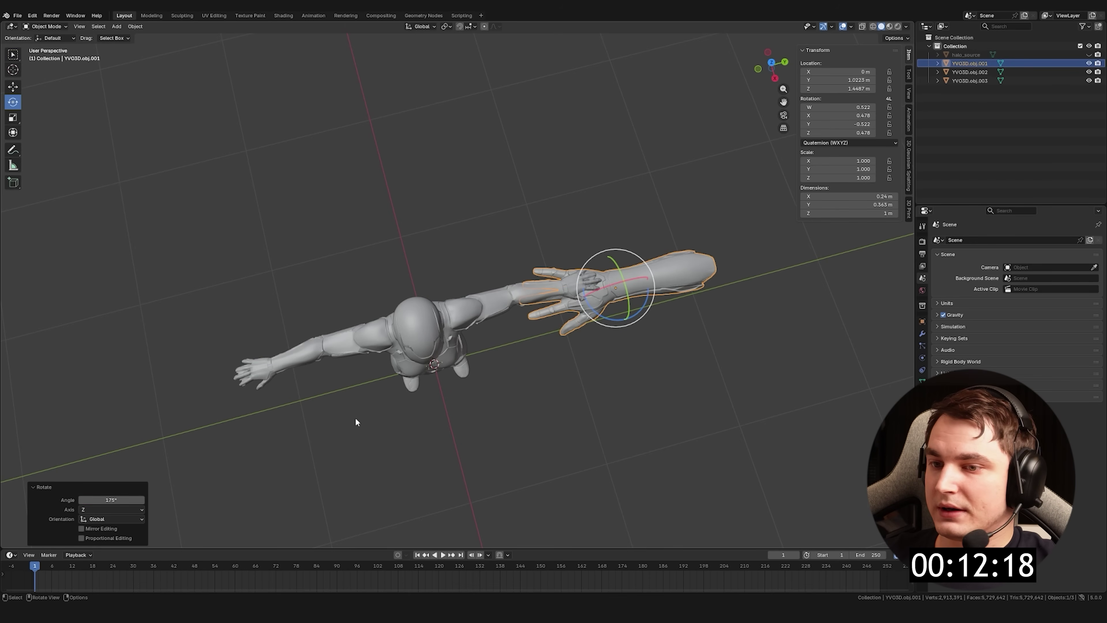
{"action": "type", "text": "180"}
{"action": "key", "text": "Return"}
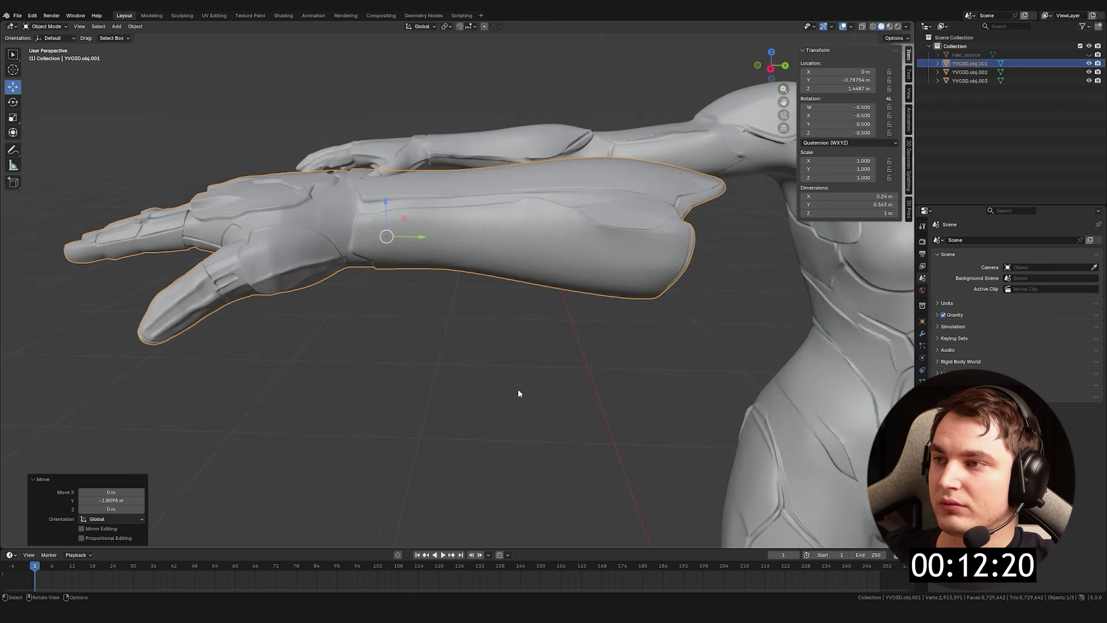
{"action": "scroll", "coordinate": [519, 389], "scroll_direction": "down", "scroll_amount": 2}
Scale the hand piece to 0.897 and fit it onto the end of the arm
{"action": "key", "text": "s"}
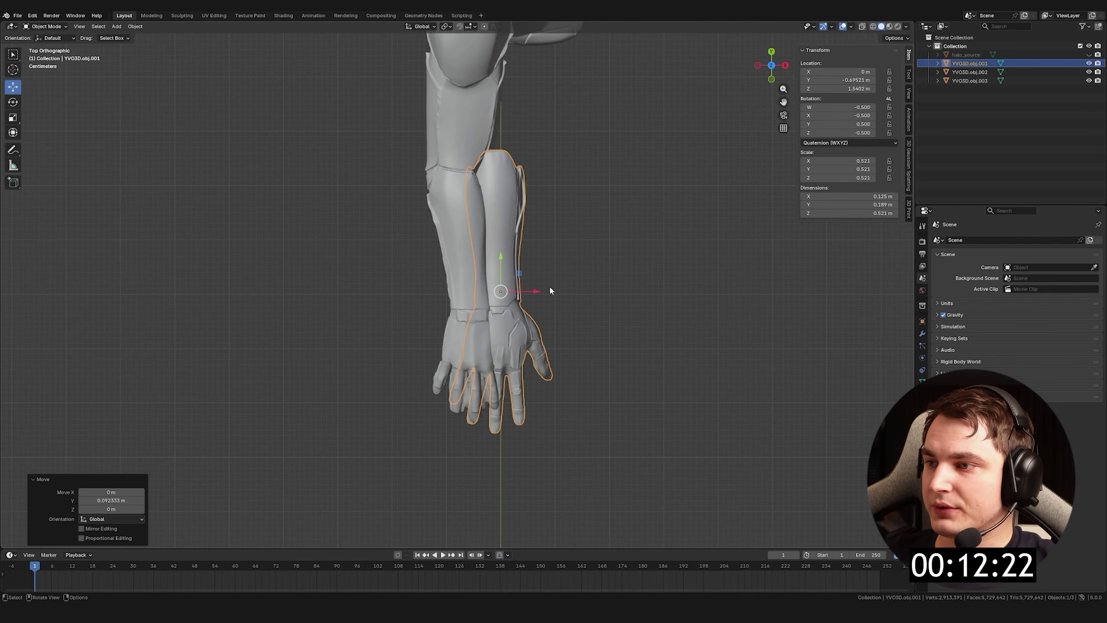
{"action": "left_click_drag", "start_coordinate": [498, 290], "coordinate": [471, 309]}
{"action": "left_click", "coordinate": [417, 306]}
{"action": "key", "text": "s"}
{"action": "left_click", "coordinate": [538, 354]}
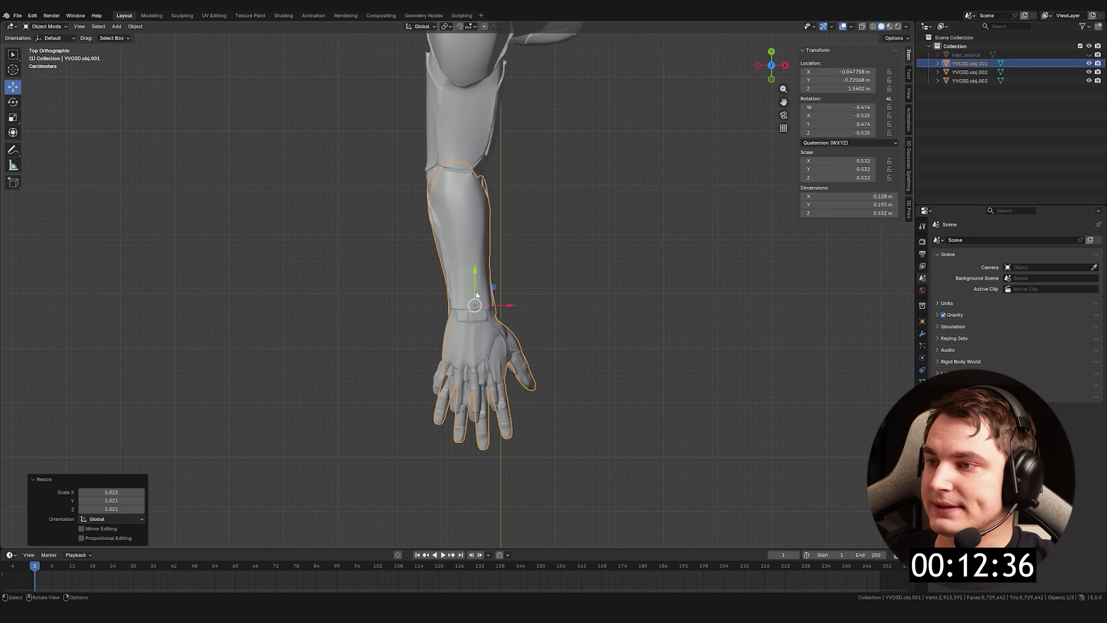
{"action": "mouse_move", "coordinate": [475, 301]}
{"action": "left_mouse_down"}
{"action": "mouse_move", "coordinate": [476, 312]}
{"action": "mouse_move", "coordinate": [487, 299]}
{"action": "left_mouse_up"}
{"action": "key", "text": "s"}
{"action": "left_click", "coordinate": [582, 349]}
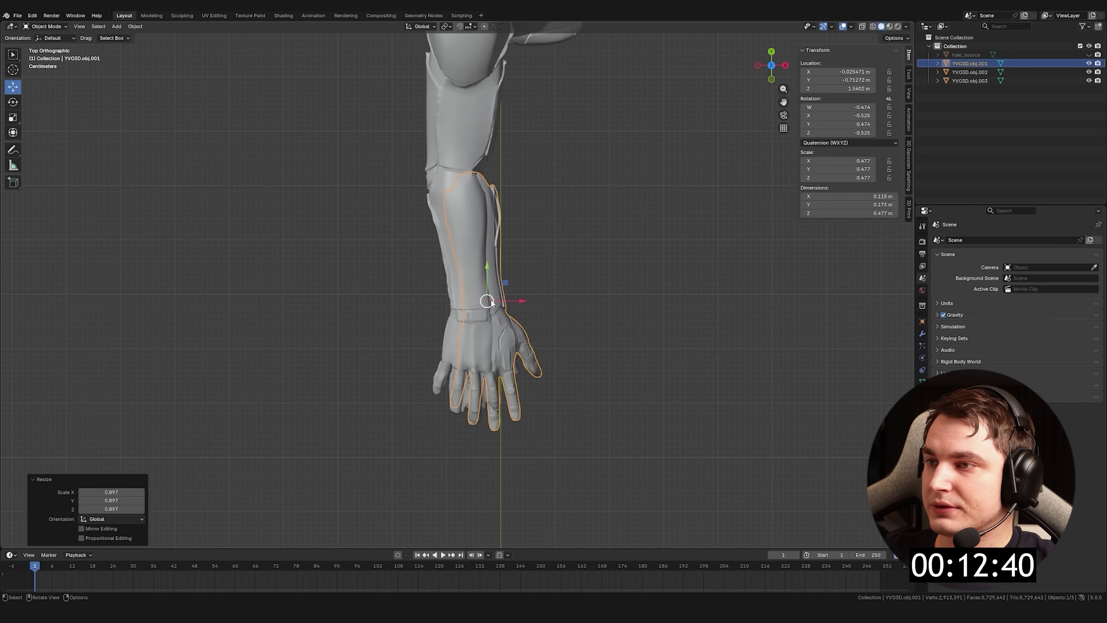
{"action": "left_click_drag", "start_coordinate": [487, 299], "coordinate": [476, 291]}
{"action": "middle_click_drag", "start_coordinate": [476, 291], "coordinate": [477, 224]}
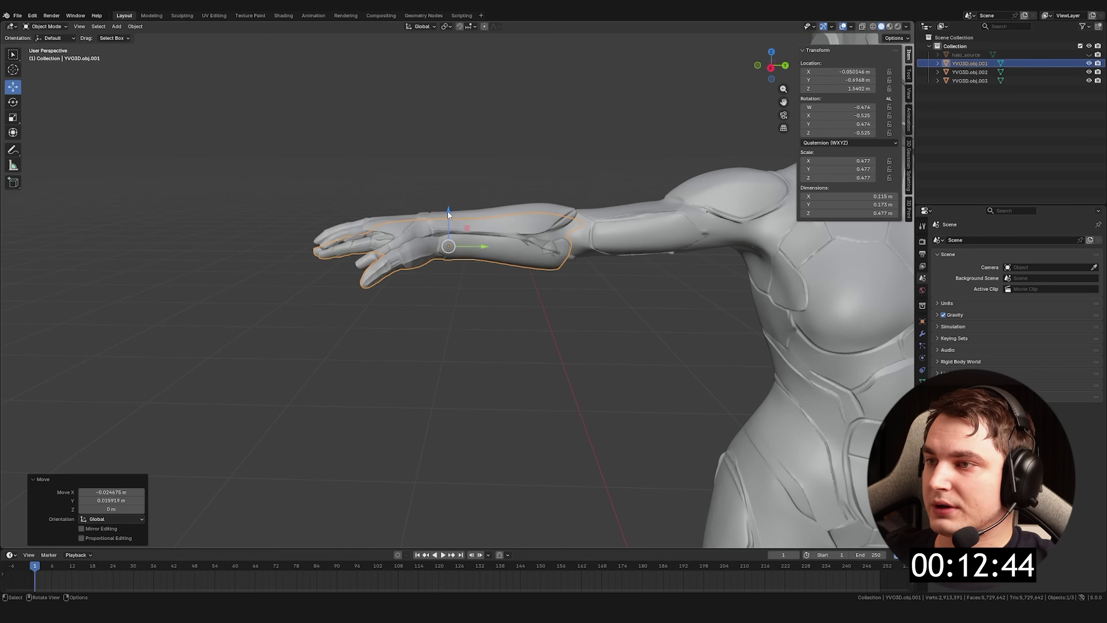
{"action": "left_click_drag", "start_coordinate": [449, 215], "coordinate": [451, 200]}
Check the arm fit from the right-side view, then select the body mesh
{"action": "key", "text": "grave"}
{"action": "key", "text": "grave"}
{"action": "left_click", "coordinate": [684, 205]}
{"action": "middle_click_drag", "start_coordinate": [550, 228], "coordinate": [516, 299]}
{"action": "scroll", "coordinate": [516, 299], "scroll_direction": "down", "scroll_amount": 5}
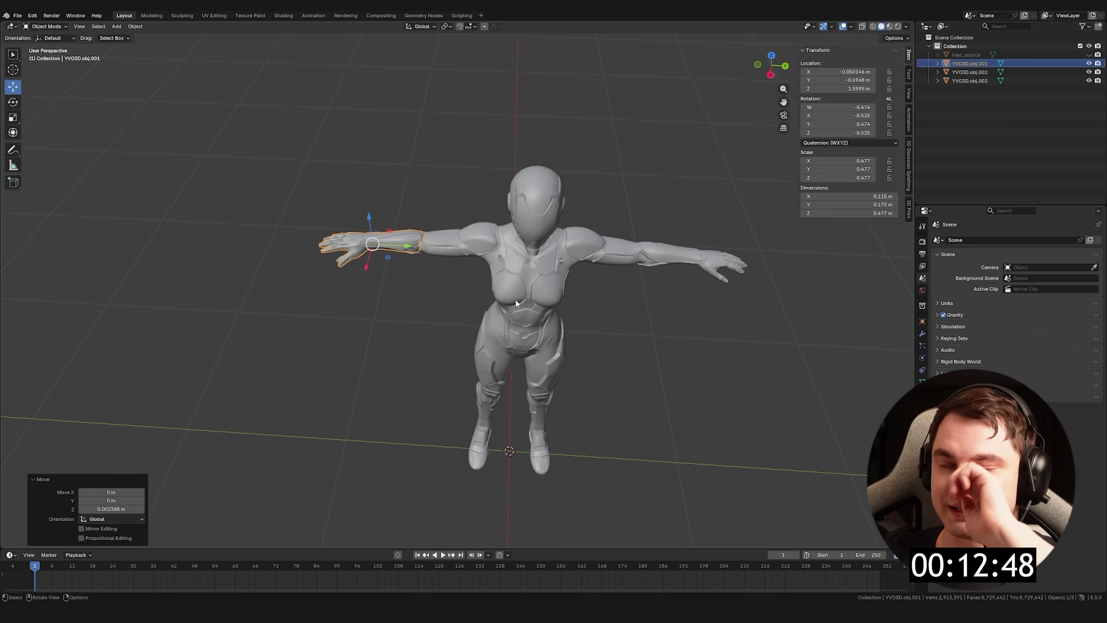
{"action": "left_click", "coordinate": [517, 299]}
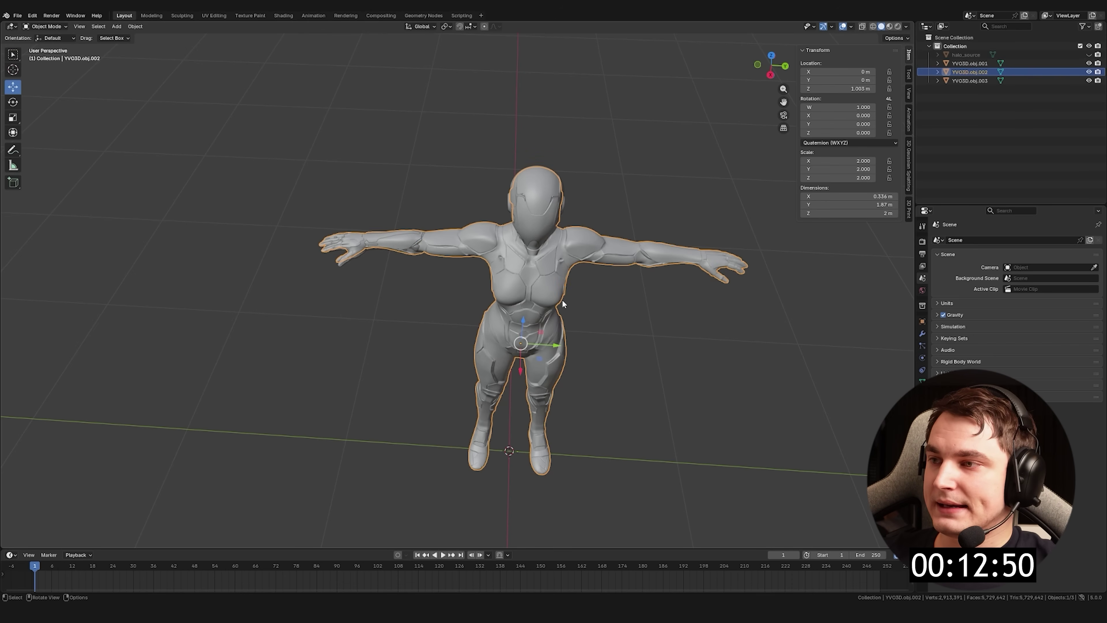
Select only the body mesh and switch the viewport to Material Preview
{"action": "left_click_drag", "start_coordinate": [346, 156], "coordinate": [610, 453]}
{"action": "scroll", "coordinate": [391, 271], "scroll_direction": "up", "scroll_amount": 3}
{"action": "middle_click_drag", "start_coordinate": [431, 288], "coordinate": [384, 333], "text": "shift"}
{"action": "left_click", "coordinate": [506, 388]}
{"action": "middle_click_drag", "start_coordinate": [506, 389], "coordinate": [362, 139]}
{"action": "scroll", "coordinate": [533, 386], "scroll_direction": "up", "scroll_amount": 3}
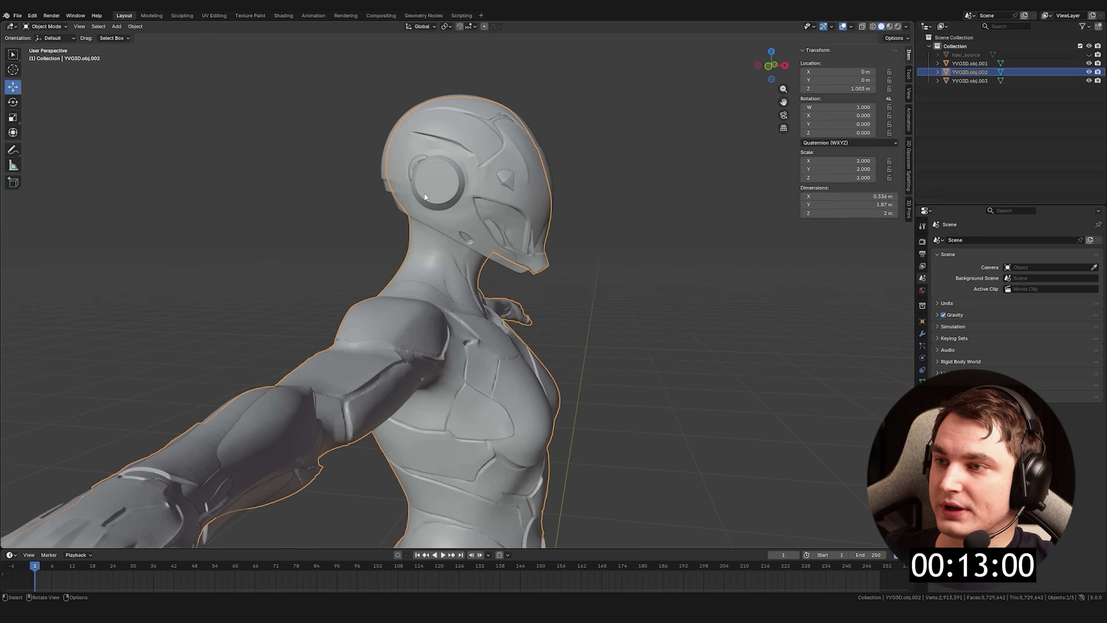
{"action": "middle_click_drag", "start_coordinate": [466, 223], "coordinate": [509, 249]}
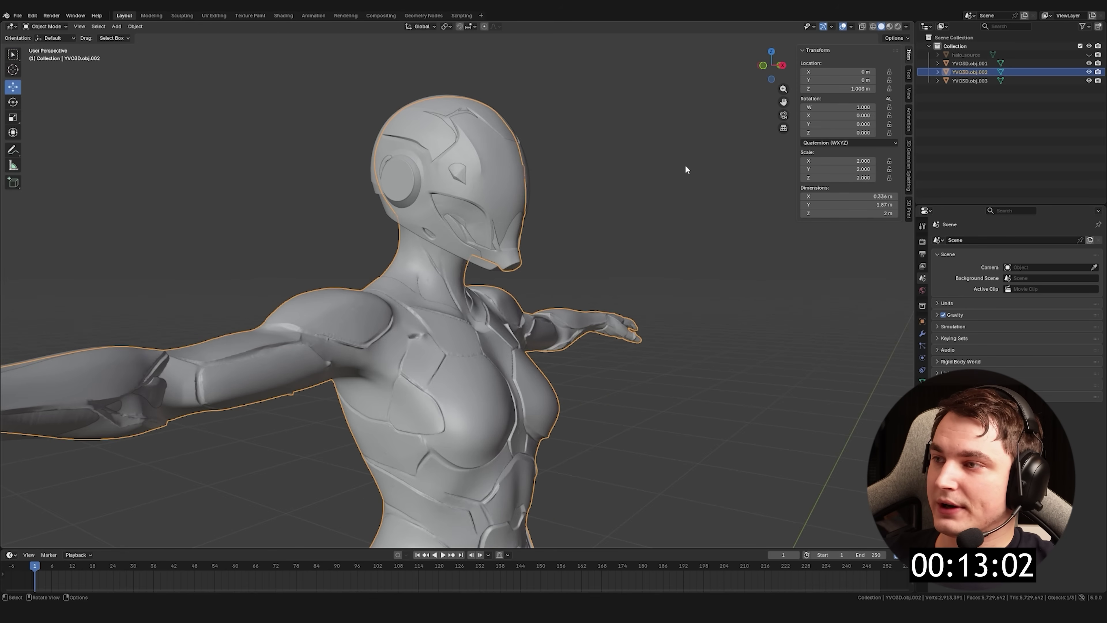
{"action": "left_click", "coordinate": [890, 27]}
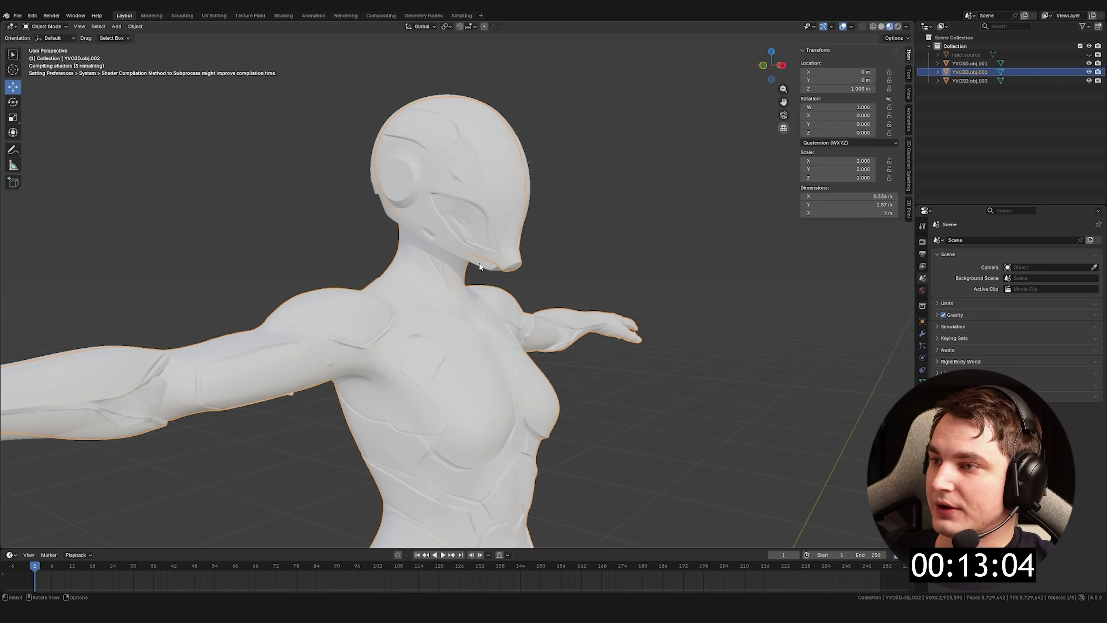
{"action": "middle_click_drag", "start_coordinate": [548, 262], "coordinate": [283, 245]}
Enter Sculpt Mode, pick the Polyline Mask tool, and view the head from the front
{"action": "left_click", "coordinate": [48, 26]}
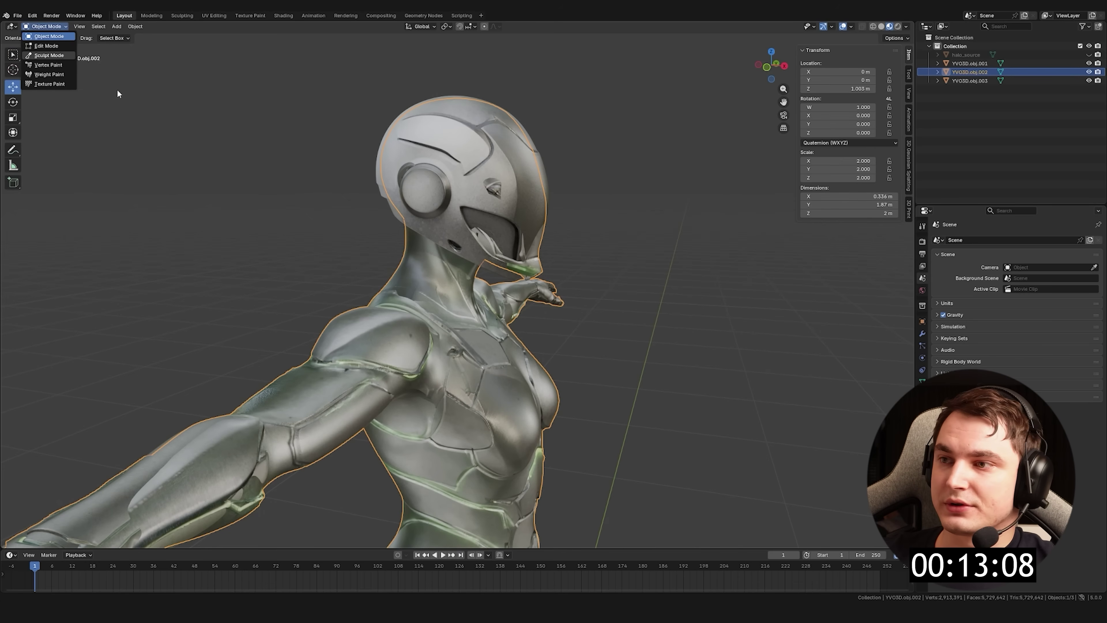
{"action": "key", "text": "s"}
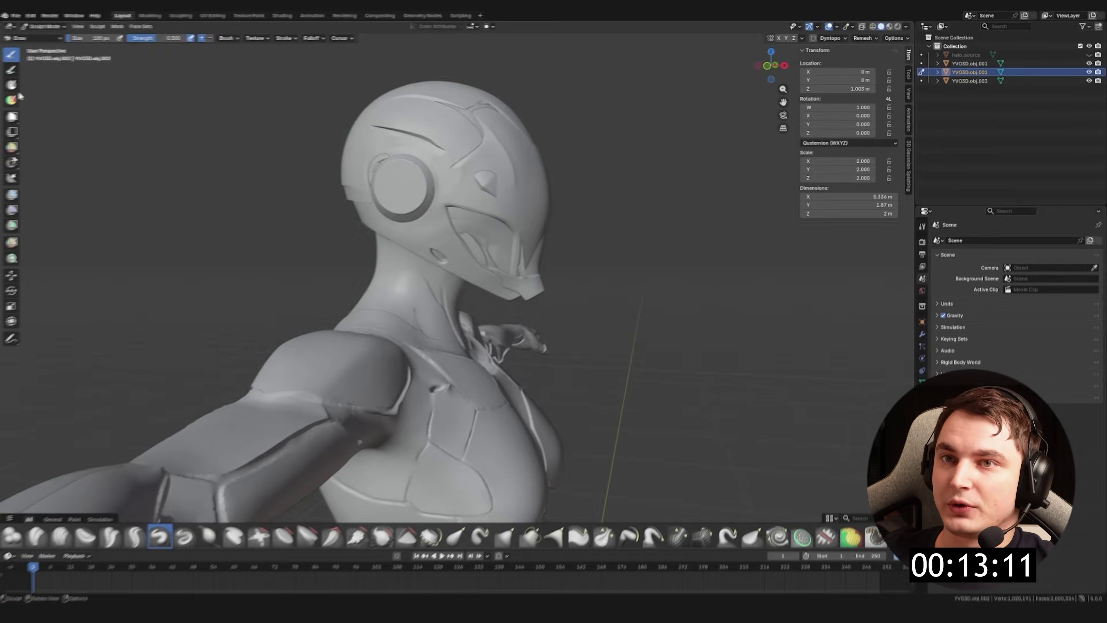
{"action": "left_click", "coordinate": [13, 120]}
{"action": "left_click", "coordinate": [459, 388]}
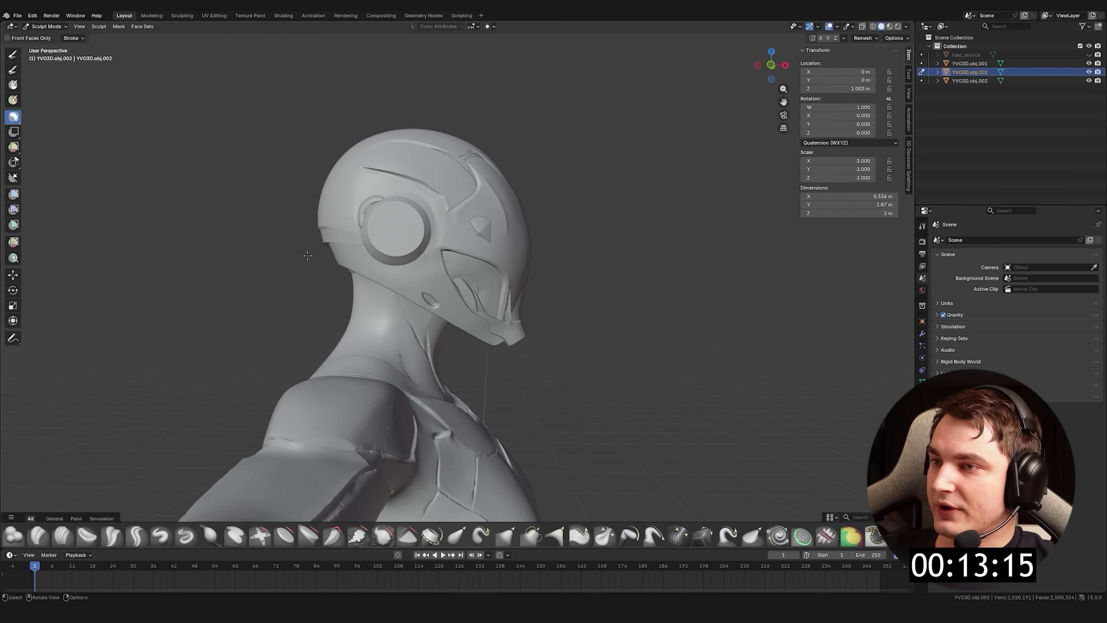
{"action": "key", "text": "grave"}
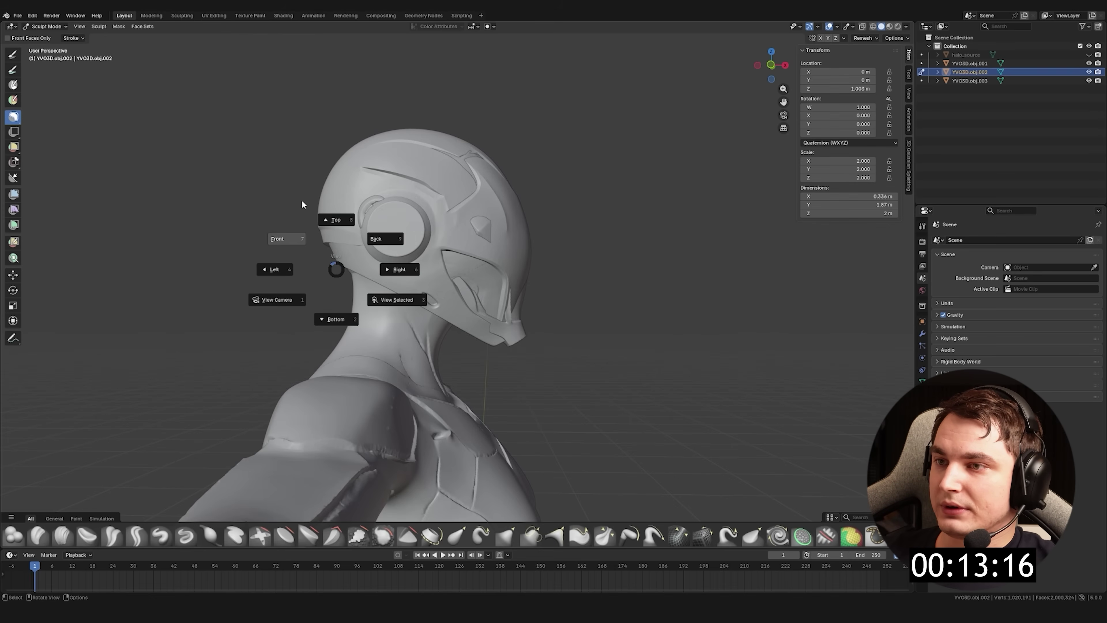
{"action": "left_click", "coordinate": [279, 195]}
{"action": "scroll", "coordinate": [462, 270], "scroll_direction": "up", "scroll_amount": 2}
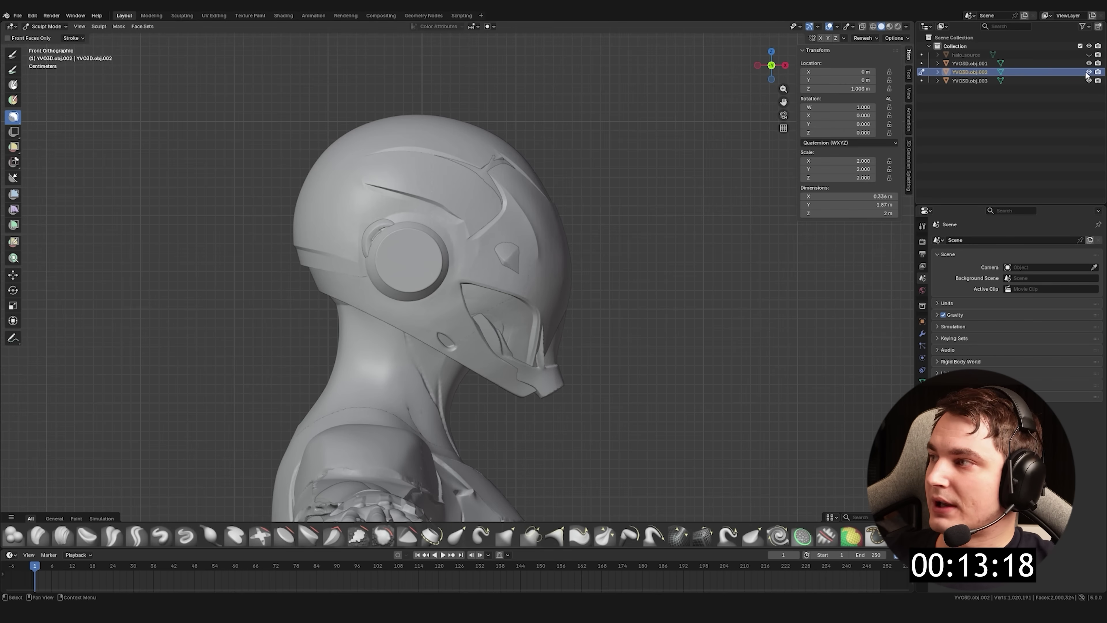
Compare the head with and without the helmet object, leaving YVO3D.obj.003 hidden
{"action": "left_click", "coordinate": [1090, 82]}
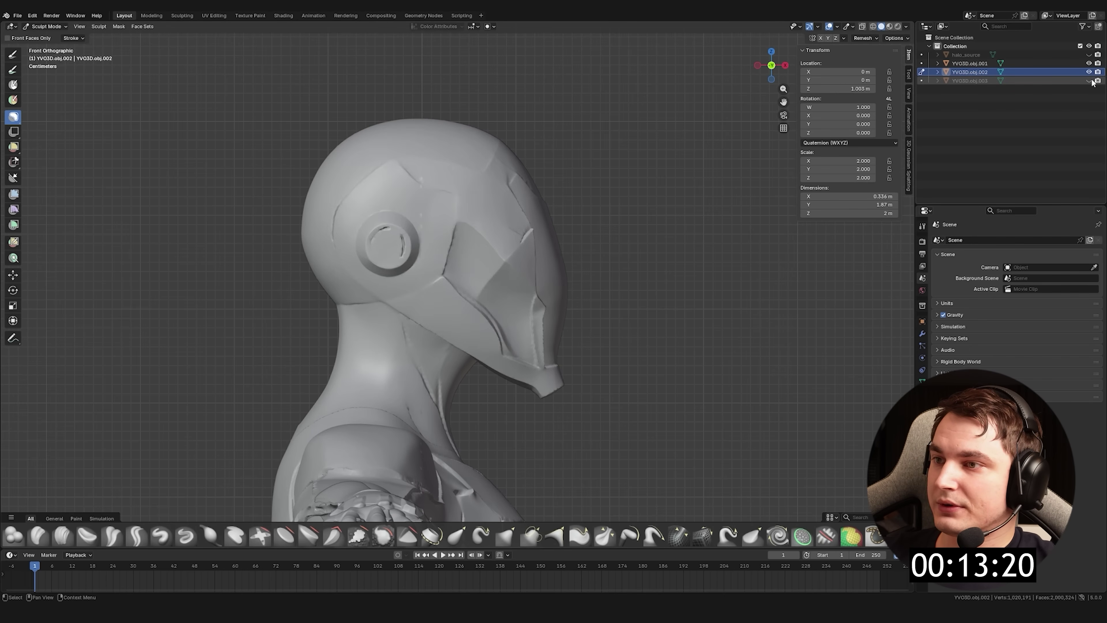
{"action": "left_click", "coordinate": [1090, 81]}
{"action": "left_click", "coordinate": [1090, 81]}
{"action": "left_click", "coordinate": [1090, 81]}
{"action": "left_click", "coordinate": [1091, 80]}
{"action": "left_click", "coordinate": [1091, 80]}
{"action": "left_click", "coordinate": [1090, 81]}
{"action": "left_click", "coordinate": [1090, 81]}
{"action": "left_click", "coordinate": [1090, 81]}
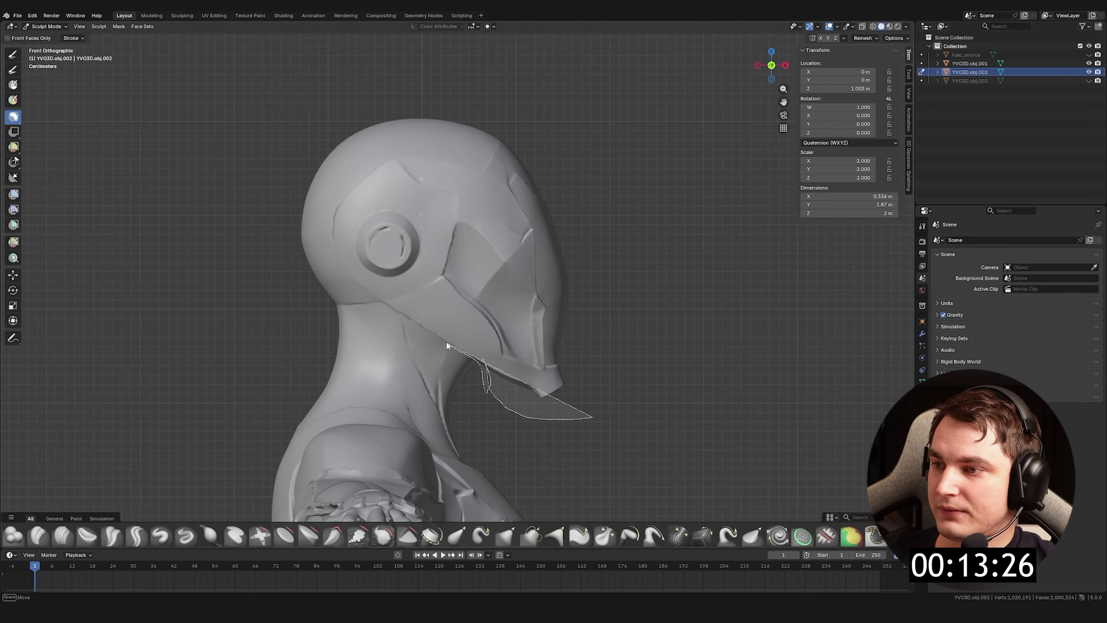
Mask the helmet region of the body, checking it against the helmet object
{"action": "mouse_move", "coordinate": [337, 292]}
{"action": "left_mouse_down"}
{"action": "mouse_move", "coordinate": [319, 166]}
{"action": "mouse_move", "coordinate": [582, 436]}
{"action": "mouse_move", "coordinate": [487, 394]}
{"action": "left_mouse_up"}
{"action": "left_click_drag", "start_coordinate": [299, 308], "coordinate": [465, 304]}
{"action": "left_click", "coordinate": [1089, 81]}
{"action": "left_click", "coordinate": [1089, 81]}
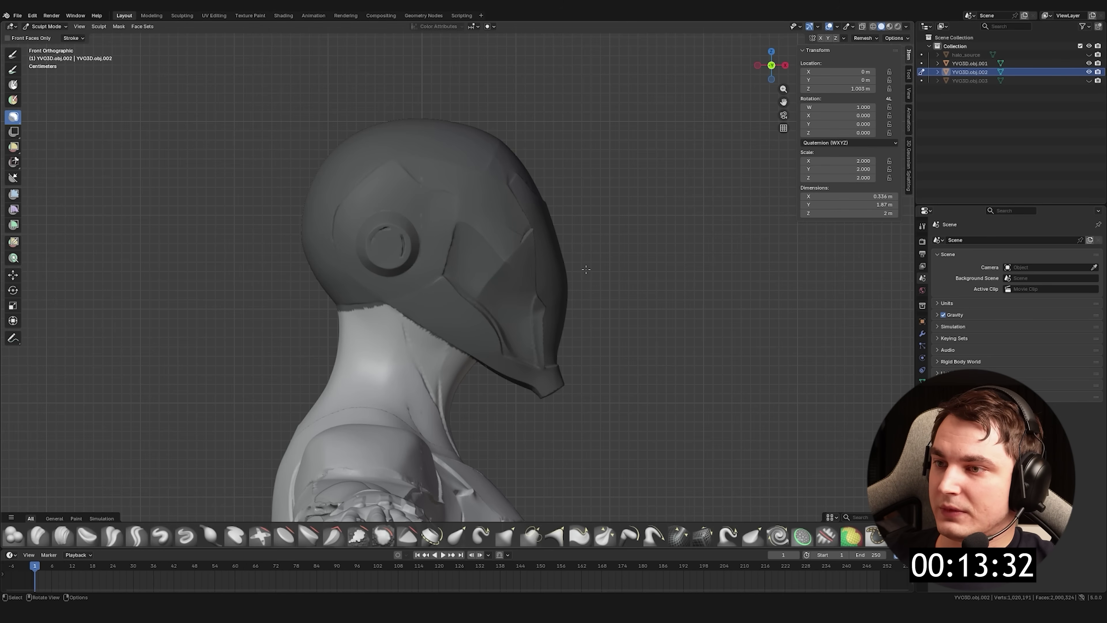
{"action": "left_click", "coordinate": [1089, 81]}
{"action": "left_click", "coordinate": [1089, 81]}
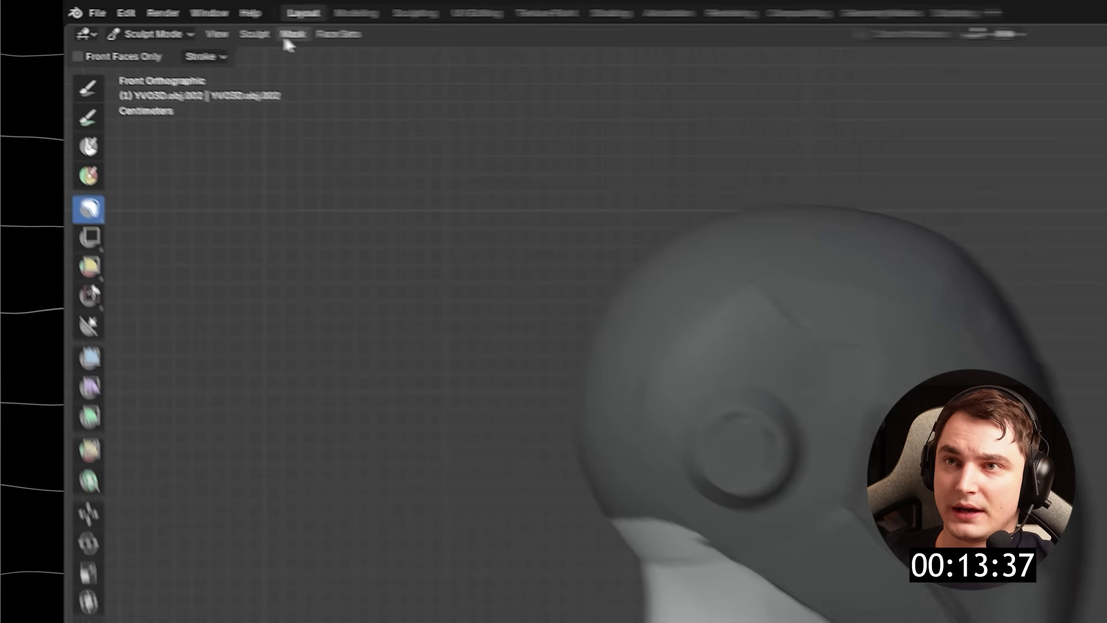
Run Mask Slice to cut the head off, inspect the neck, and mask the stray fragment
{"action": "left_click", "coordinate": [119, 27]}
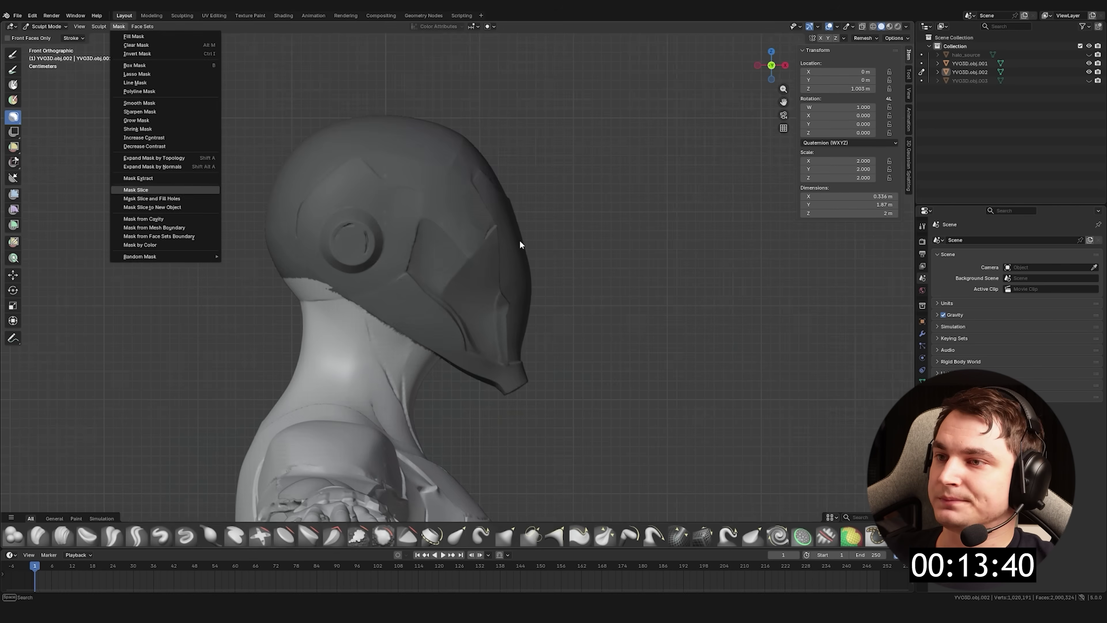
{"action": "left_click", "coordinate": [281, 312]}
{"action": "middle_click_drag", "start_coordinate": [741, 436], "coordinate": [825, 424]}
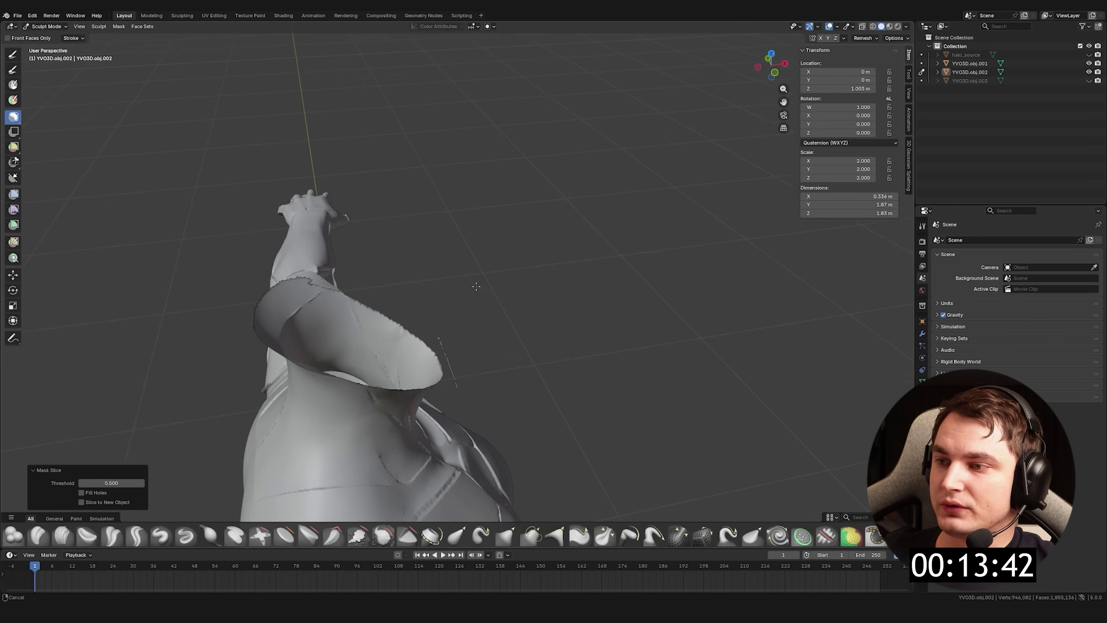
{"action": "middle_click_drag", "start_coordinate": [458, 265], "coordinate": [469, 307]}
{"action": "left_click_drag", "start_coordinate": [397, 304], "coordinate": [492, 319]}
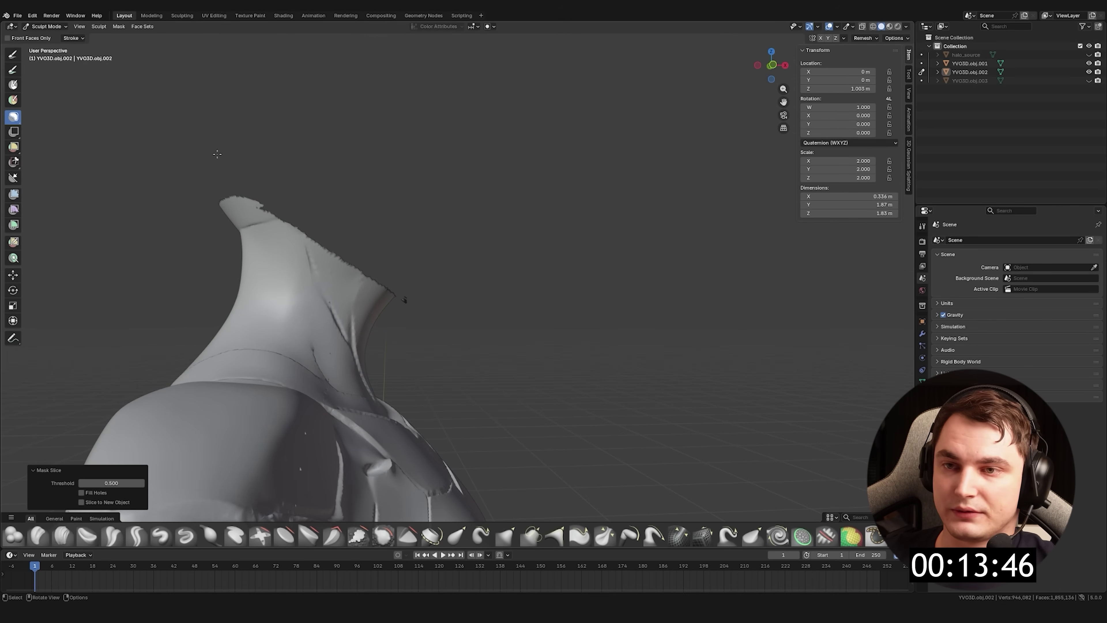
Unhide the helmet YVO3D.obj.003, select the body and view the leg in material preview
{"action": "left_click", "coordinate": [1091, 81]}
{"action": "middle_click_drag", "start_coordinate": [647, 216], "coordinate": [504, 291]}
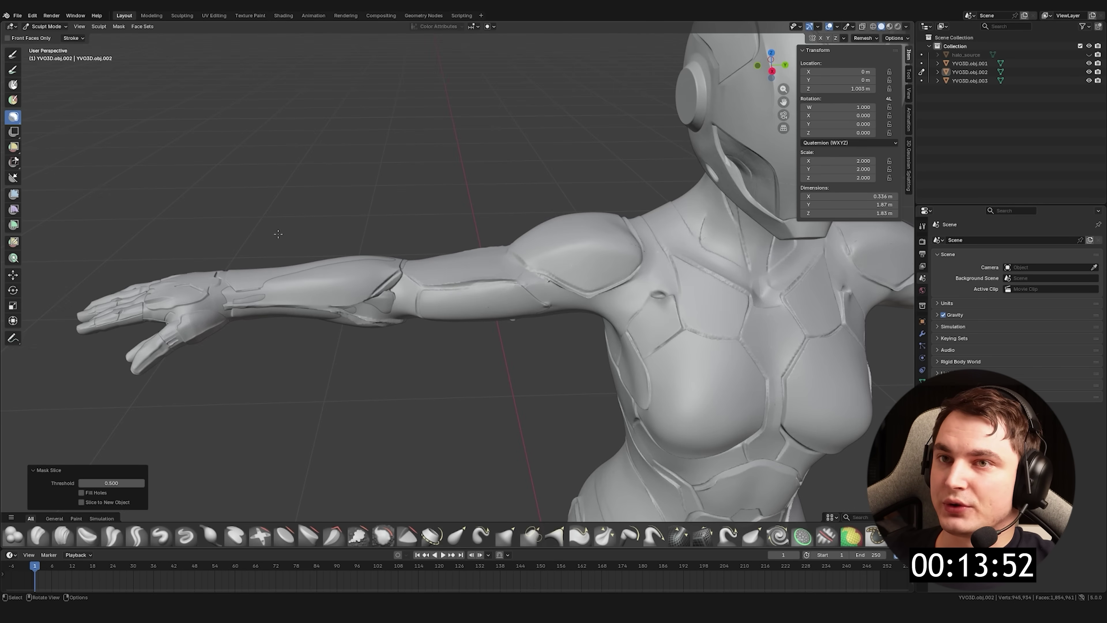
{"action": "mouse_move", "coordinate": [304, 191]}
{"action": "middle_mouse_down"}
{"action": "mouse_move", "coordinate": [573, 217]}
{"action": "mouse_move", "coordinate": [607, 199]}
{"action": "middle_mouse_up"}
{"action": "left_click", "coordinate": [970, 72]}
{"action": "left_click", "coordinate": [890, 27]}
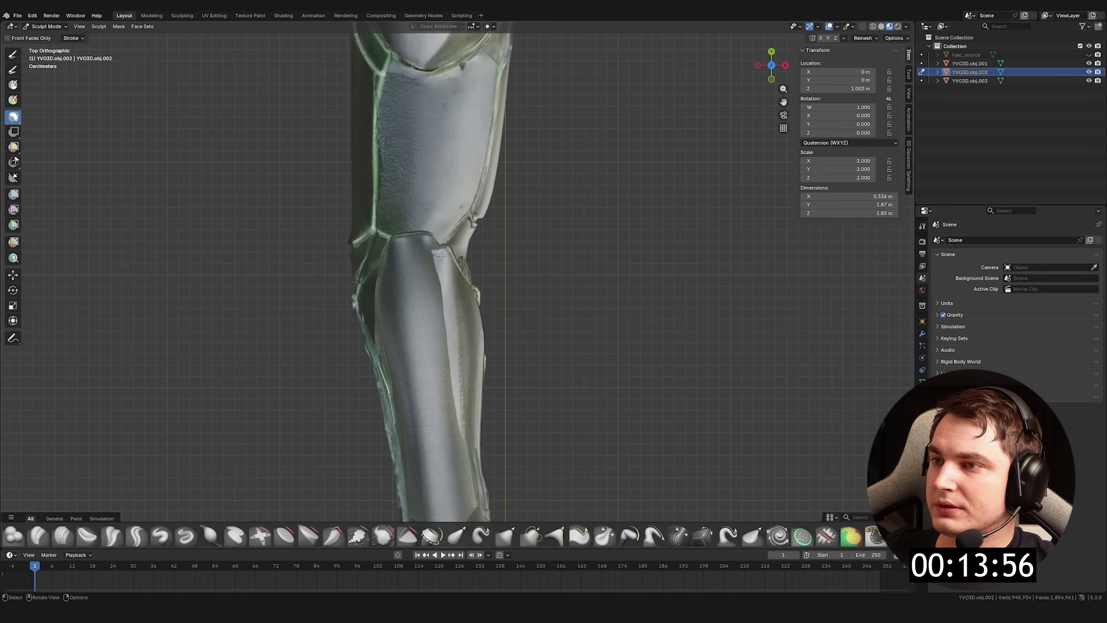
{"action": "middle_click_drag", "start_coordinate": [483, 305], "coordinate": [501, 316], "text": "shift"}
{"action": "scroll", "coordinate": [504, 318], "scroll_direction": "up", "scroll_amount": 3}
Compare the leg with and without the separate piece, then trim the overlapping mesh at the knee
{"action": "left_click", "coordinate": [1090, 63]}
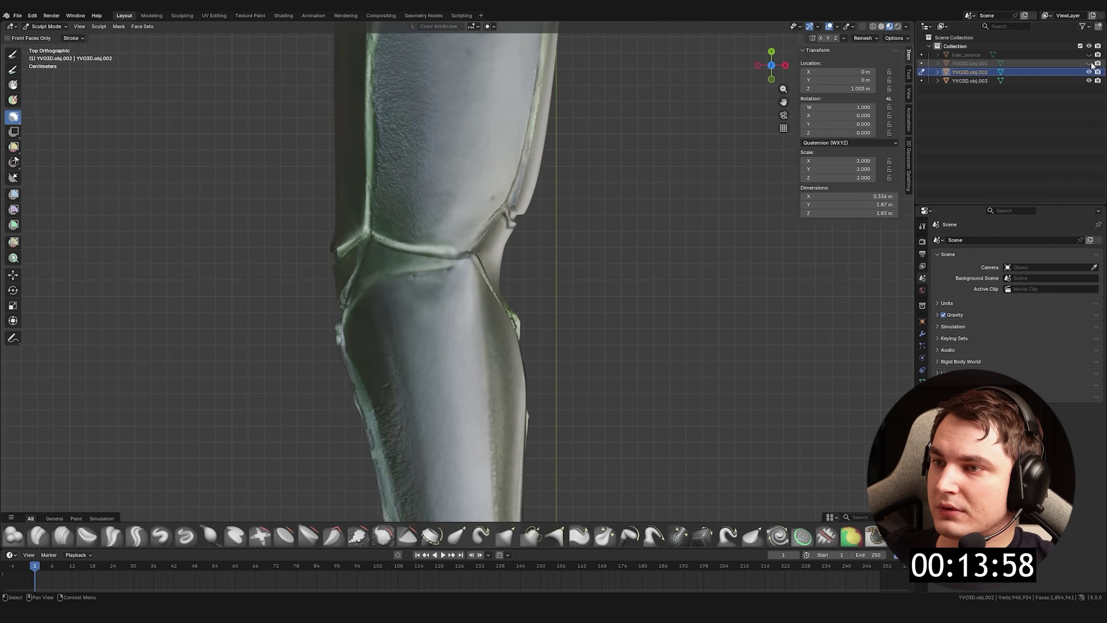
{"action": "left_click", "coordinate": [1090, 63]}
{"action": "left_click", "coordinate": [1090, 63]}
{"action": "left_click", "coordinate": [1089, 64]}
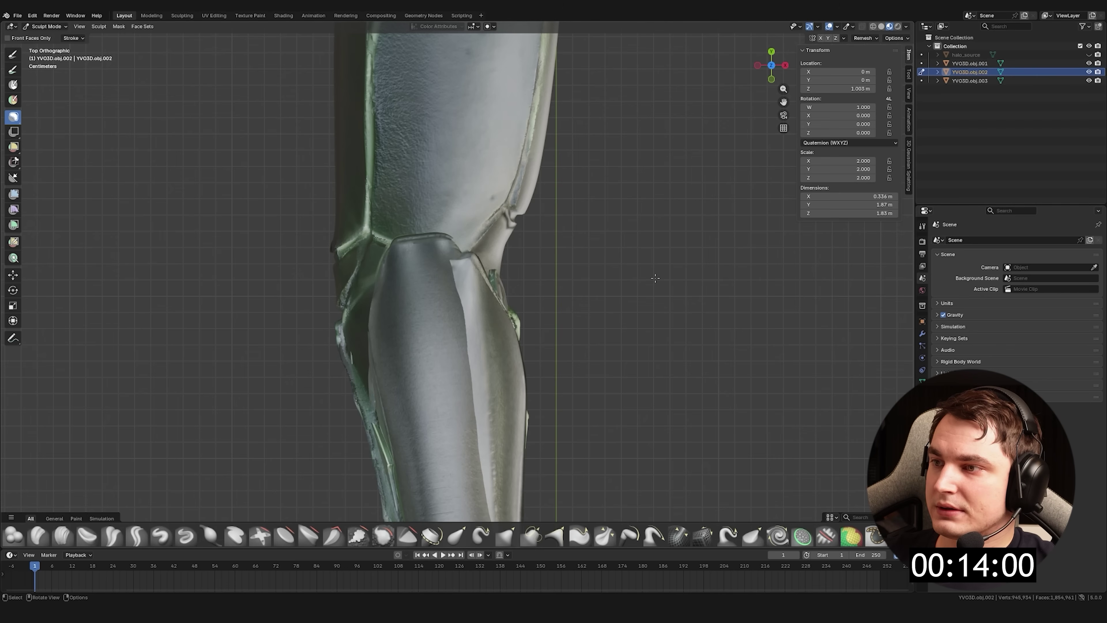
{"action": "mouse_move", "coordinate": [449, 226]}
{"action": "left_mouse_down"}
{"action": "mouse_move", "coordinate": [285, 349]}
{"action": "mouse_move", "coordinate": [406, 480]}
{"action": "mouse_move", "coordinate": [567, 212]}
{"action": "mouse_move", "coordinate": [602, 248]}
{"action": "left_mouse_up"}
{"action": "scroll", "coordinate": [602, 248], "scroll_direction": "down", "scroll_amount": 1}
Lasso-mask the body's own forearm and hand, redrawing the first attempt and extending it from the side
{"action": "middle_click_drag", "start_coordinate": [619, 379], "coordinate": [573, 259], "text": "shift"}
{"action": "mouse_move", "coordinate": [580, 251]}
{"action": "left_mouse_down"}
{"action": "mouse_move", "coordinate": [265, 488]}
{"action": "mouse_move", "coordinate": [457, 234]}
{"action": "left_mouse_up"}
{"action": "key", "text": "ctrl+z"}
{"action": "key", "text": "ctrl+z"}
{"action": "mouse_move", "coordinate": [599, 195]}
{"action": "left_mouse_down"}
{"action": "mouse_move", "coordinate": [310, 167]}
{"action": "mouse_move", "coordinate": [375, 519]}
{"action": "left_mouse_up"}
{"action": "mouse_move", "coordinate": [350, 263]}
{"action": "middle_mouse_down", "text": "shift"}
{"action": "mouse_move", "coordinate": [384, 346]}
{"action": "mouse_move", "coordinate": [375, 303]}
{"action": "mouse_move", "coordinate": [413, 270]}
{"action": "middle_mouse_up", "text": "shift"}
{"action": "middle_click_drag", "start_coordinate": [463, 243], "coordinate": [516, 246]}
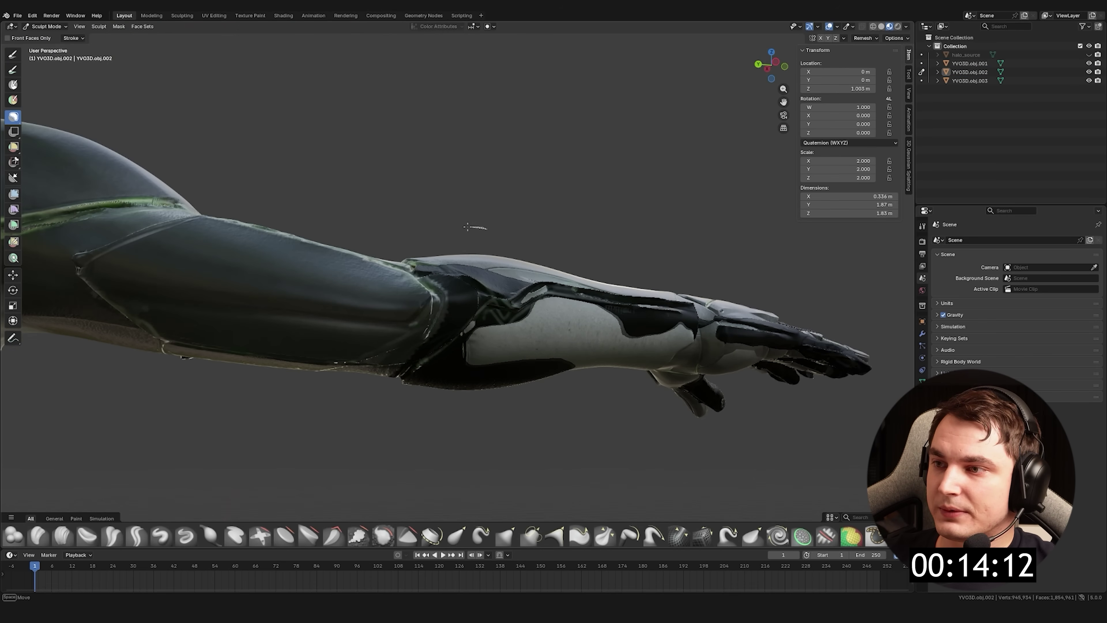
{"action": "middle_click_drag", "start_coordinate": [521, 231], "coordinate": [413, 203]}
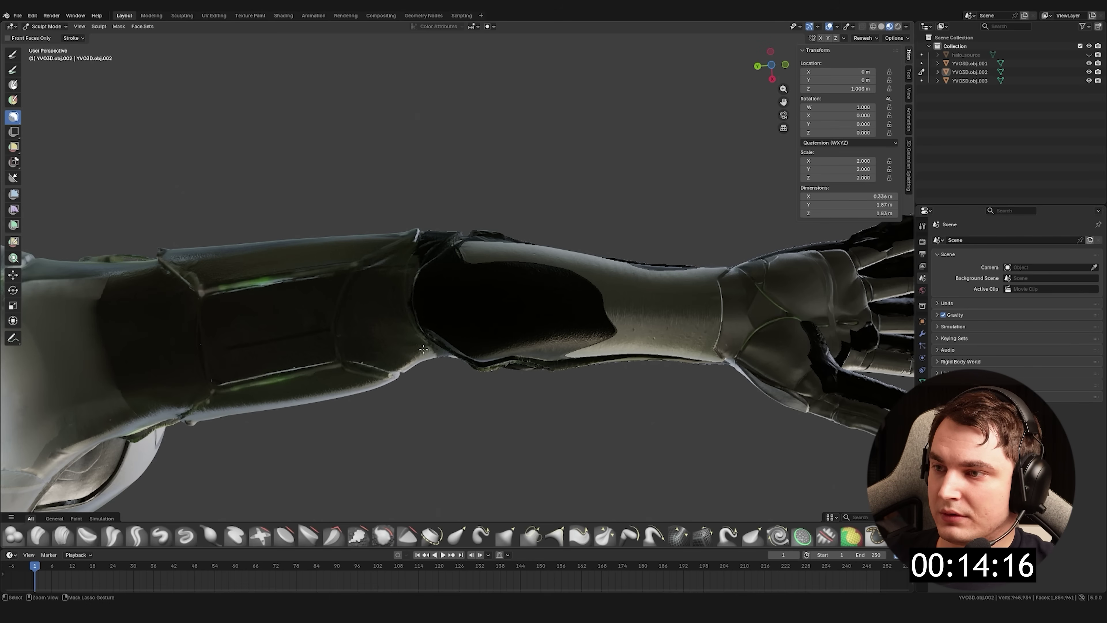
{"action": "right_click_drag", "start_coordinate": [503, 162], "coordinate": [427, 196], "text": "ctrl"}
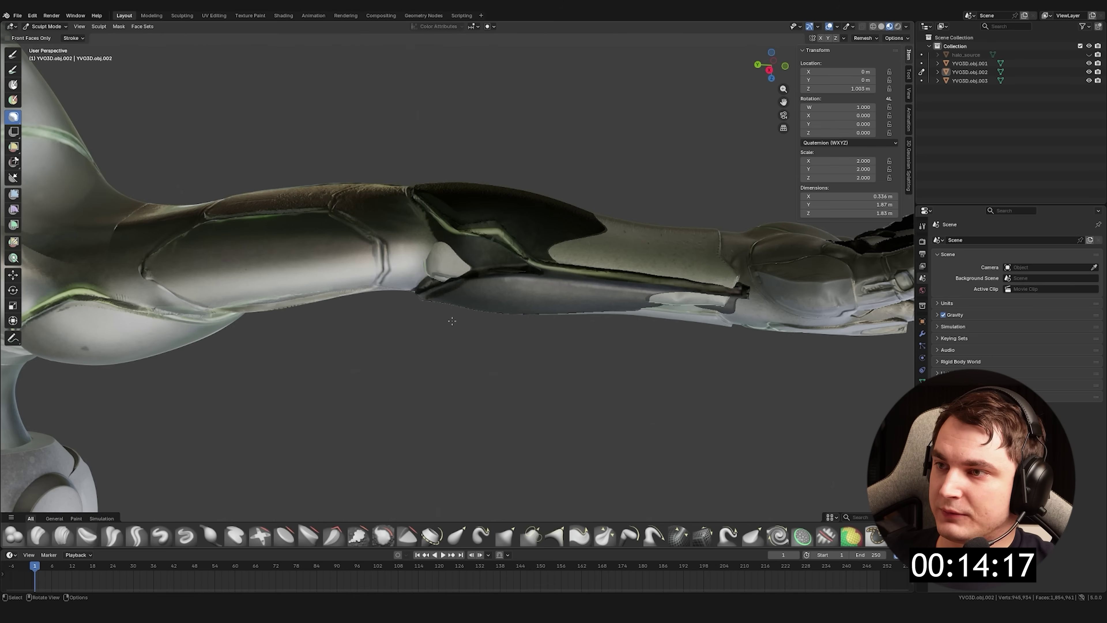
{"action": "middle_click_drag", "start_coordinate": [452, 321], "coordinate": [545, 218]}
{"action": "left_click", "coordinate": [119, 26]}
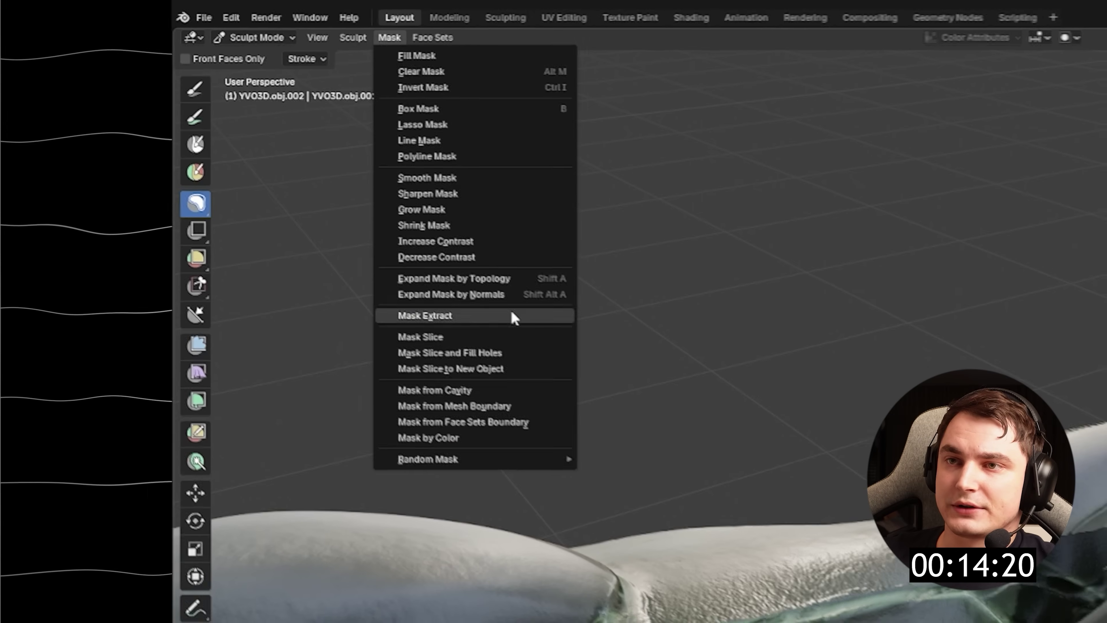
Slice the masked forearm off the body and pick the Elastic Grab brush in solid shading
{"action": "left_click", "coordinate": [504, 342]}
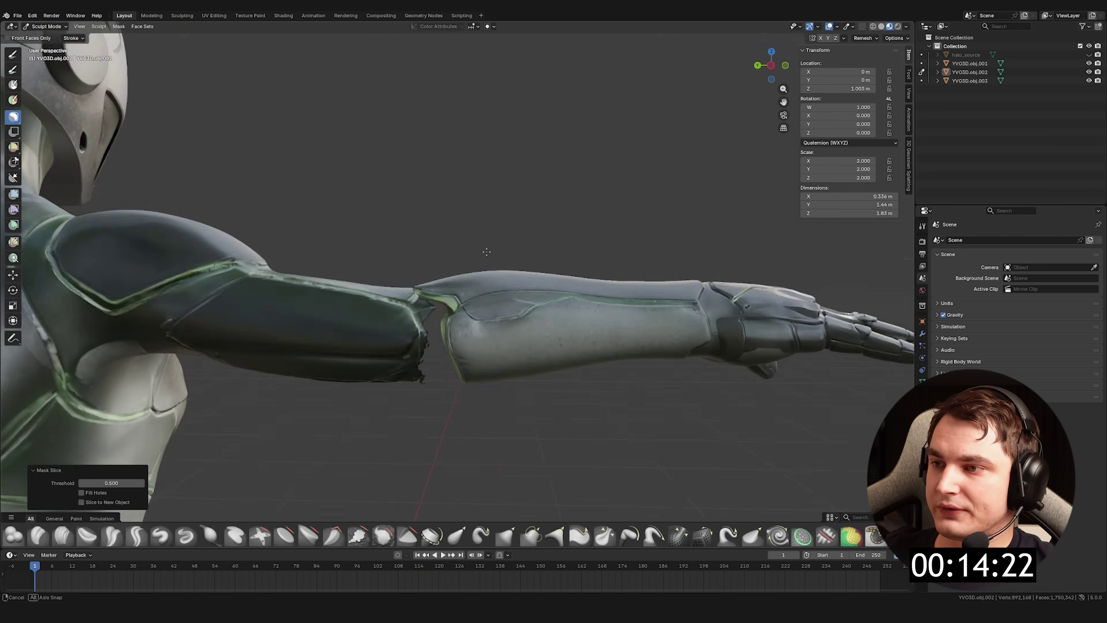
{"action": "middle_click_drag", "start_coordinate": [485, 249], "coordinate": [321, 275]}
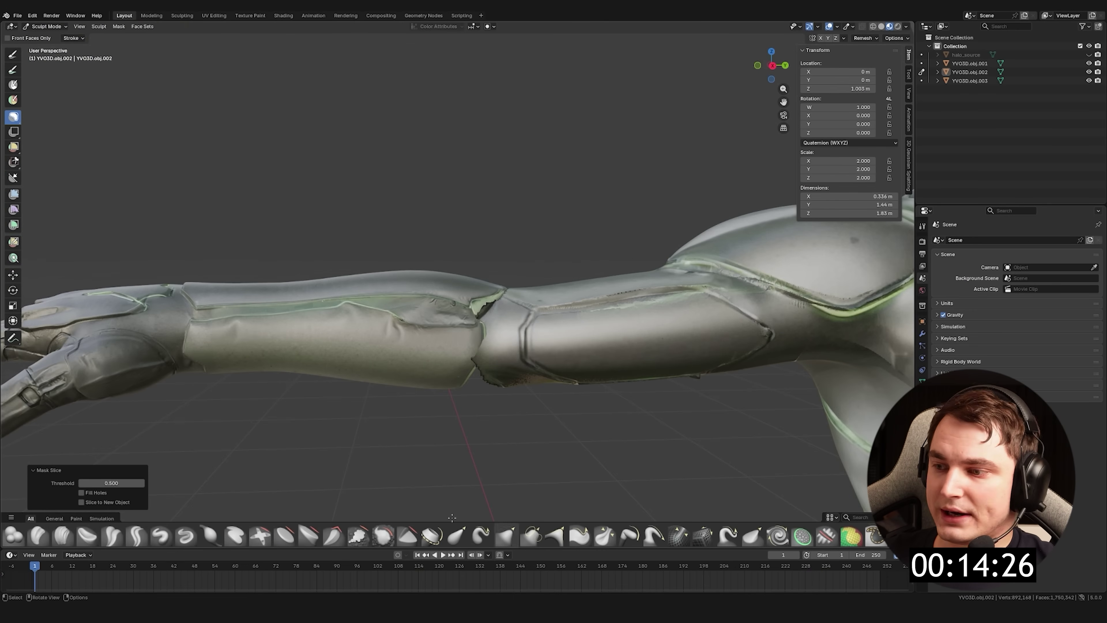
{"action": "left_click", "coordinate": [458, 535]}
{"action": "middle_click_drag", "start_coordinate": [582, 341], "coordinate": [530, 315], "text": "shift"}
{"action": "left_click", "coordinate": [881, 26]}
{"action": "scroll", "coordinate": [494, 211], "scroll_direction": "down", "scroll_amount": 5}
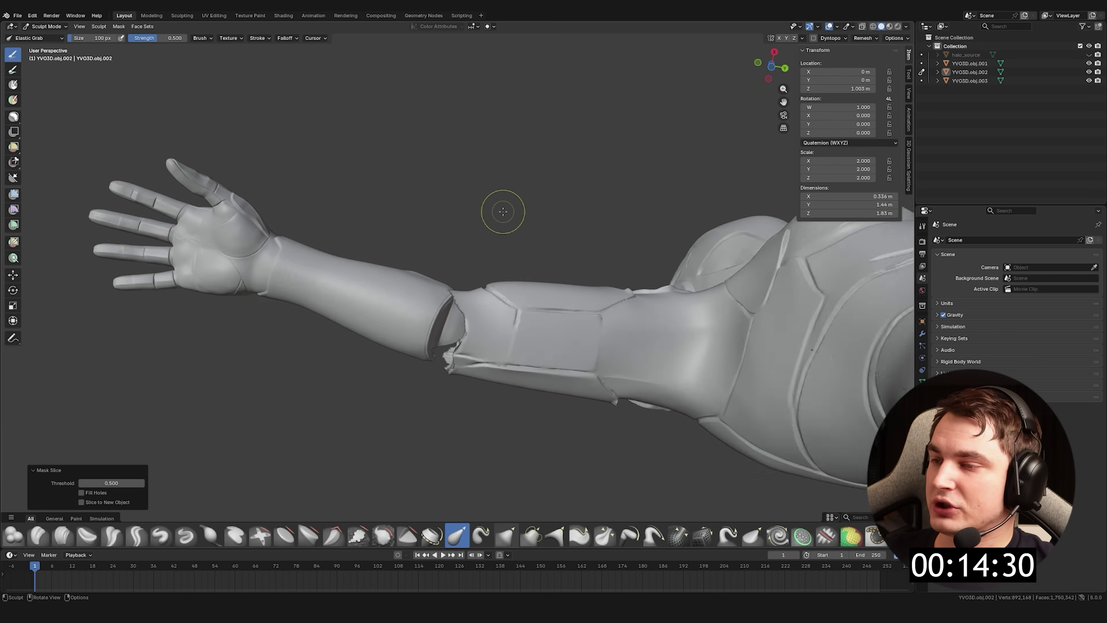
{"action": "mouse_move", "coordinate": [495, 210]}
{"action": "middle_mouse_down"}
{"action": "mouse_move", "coordinate": [519, 321]}
{"action": "mouse_move", "coordinate": [543, 368]}
{"action": "mouse_move", "coordinate": [517, 423]}
{"action": "mouse_move", "coordinate": [489, 313]}
{"action": "middle_mouse_up"}
{"action": "scroll", "coordinate": [516, 423], "scroll_direction": "up", "scroll_amount": 6}
{"action": "scroll", "coordinate": [516, 423], "scroll_direction": "down", "scroll_amount": 5}
Resize the Elastic Grab brush to 115 px and inspect the torn forearm armour
{"action": "key", "text": "f"}
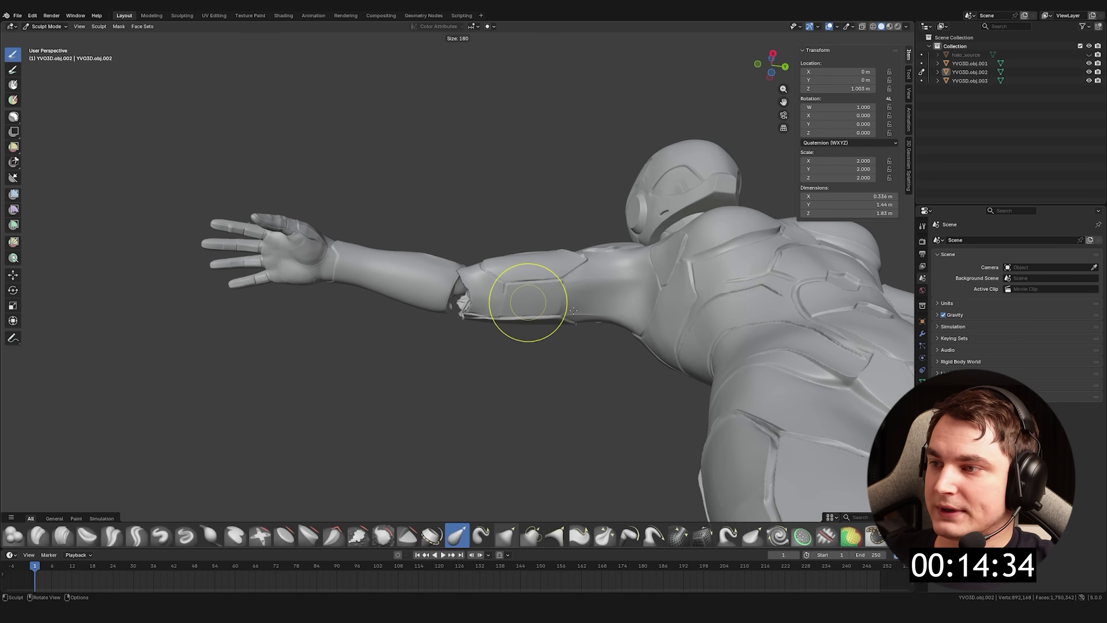
{"action": "left_click", "coordinate": [543, 305]}
{"action": "scroll", "coordinate": [479, 309], "scroll_direction": "up", "scroll_amount": 5}
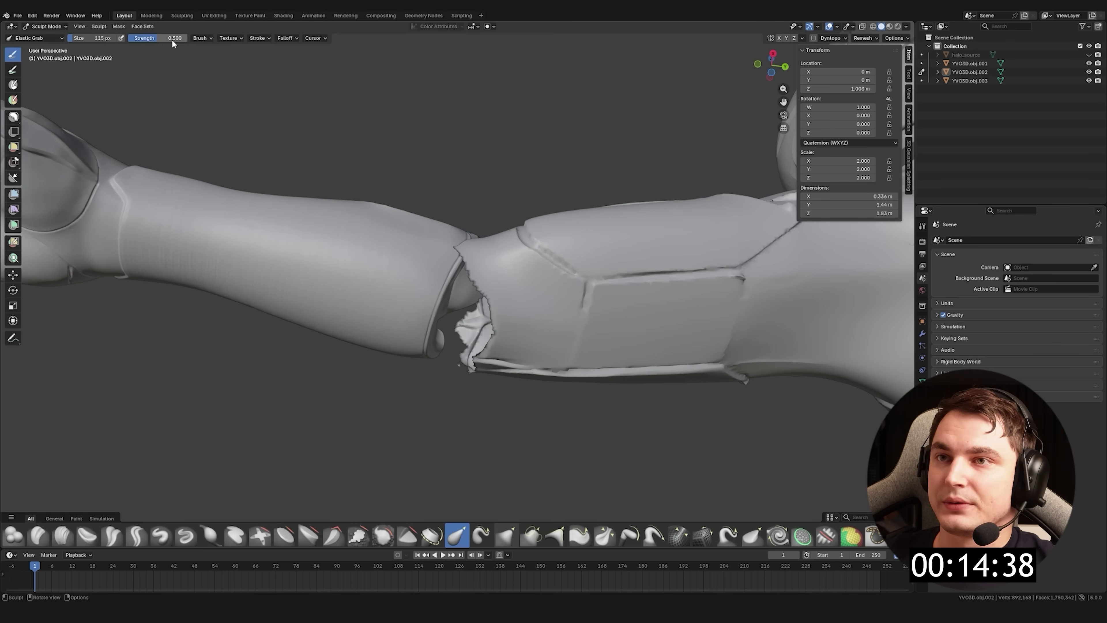
{"action": "left_click", "coordinate": [117, 26]}
{"action": "left_click", "coordinate": [157, 47]}
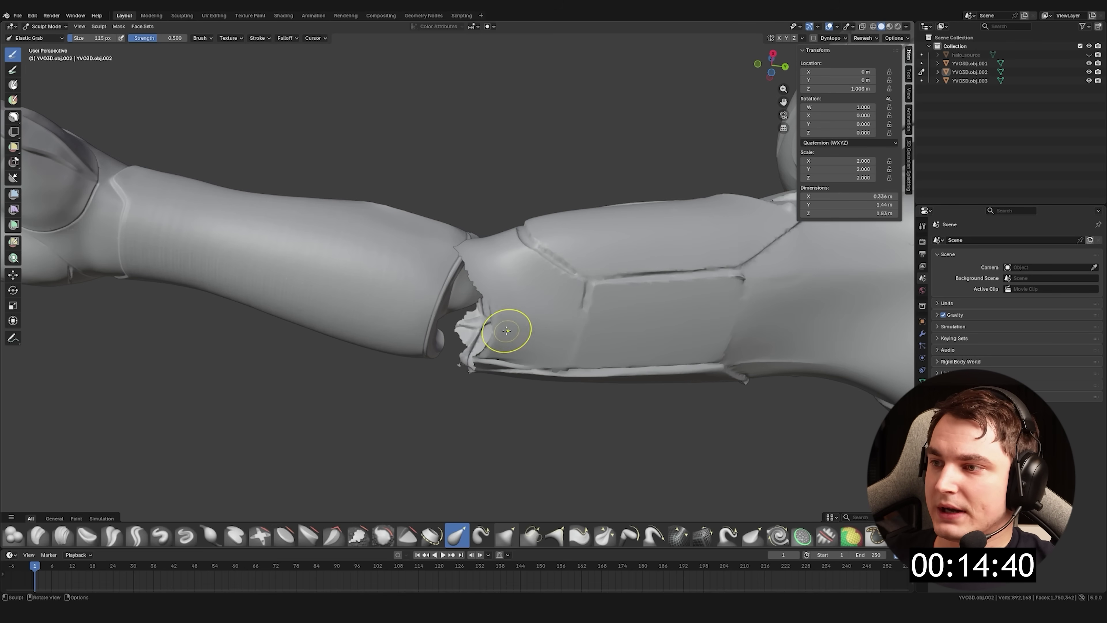
{"action": "mouse_move", "coordinate": [374, 321]}
{"action": "middle_mouse_down"}
{"action": "mouse_move", "coordinate": [469, 291]}
{"action": "mouse_move", "coordinate": [408, 259]}
{"action": "mouse_move", "coordinate": [531, 323]}
{"action": "mouse_move", "coordinate": [408, 316]}
{"action": "mouse_move", "coordinate": [535, 365]}
{"action": "mouse_move", "coordinate": [576, 307]}
{"action": "mouse_move", "coordinate": [539, 309]}
{"action": "mouse_move", "coordinate": [480, 279]}
{"action": "mouse_move", "coordinate": [477, 291]}
{"action": "mouse_move", "coordinate": [584, 272]}
{"action": "mouse_move", "coordinate": [548, 354]}
{"action": "mouse_move", "coordinate": [486, 301]}
{"action": "middle_mouse_up"}
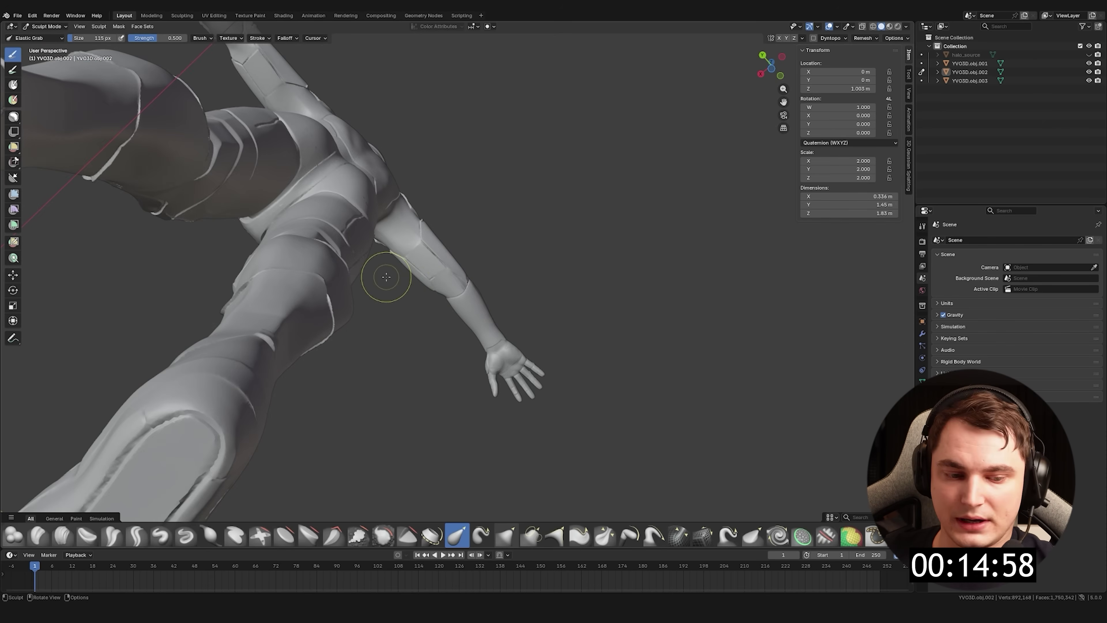
Frame the torso and hips from the front, then set Elastic Grab strength to 0.155
{"action": "middle_click_drag", "start_coordinate": [386, 276], "coordinate": [513, 232], "text": "alt"}
{"action": "middle_click_drag", "start_coordinate": [462, 278], "coordinate": [402, 334], "text": "shift"}
{"action": "scroll", "coordinate": [445, 301], "scroll_direction": "up", "scroll_amount": 3}
{"action": "mouse_move", "coordinate": [401, 302]}
{"action": "middle_mouse_down", "text": "shift"}
{"action": "mouse_move", "coordinate": [407, 344]}
{"action": "mouse_move", "coordinate": [453, 342]}
{"action": "mouse_move", "coordinate": [480, 397]}
{"action": "mouse_move", "coordinate": [489, 339]}
{"action": "mouse_move", "coordinate": [466, 406]}
{"action": "middle_mouse_up", "text": "shift"}
{"action": "scroll", "coordinate": [408, 339], "scroll_direction": "up", "scroll_amount": 3}
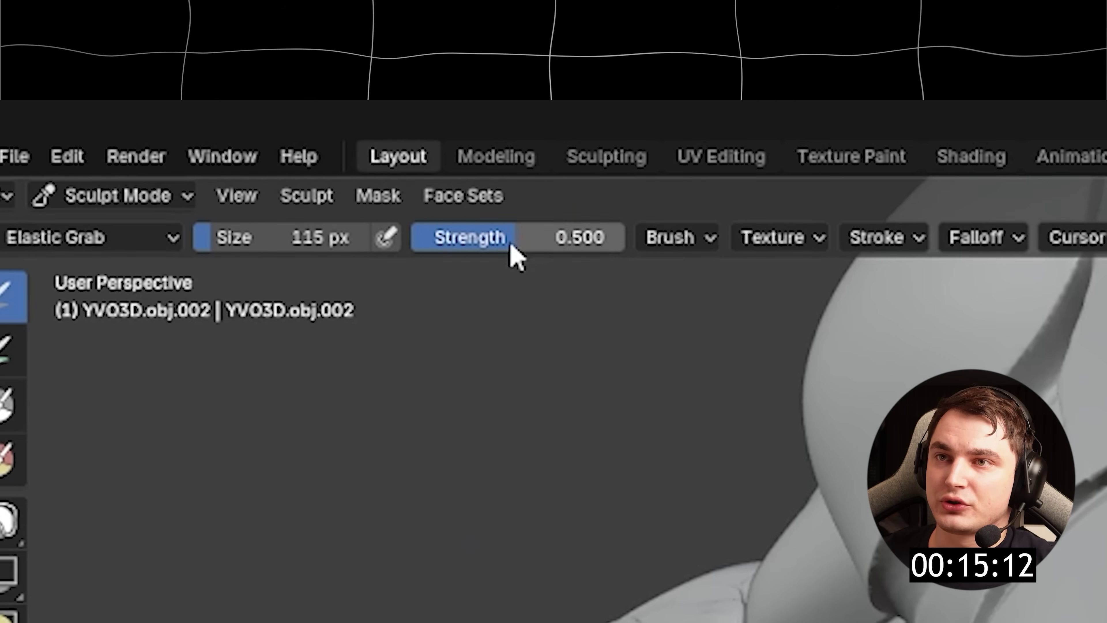
{"action": "left_click_drag", "start_coordinate": [155, 39], "coordinate": [136, 39]}
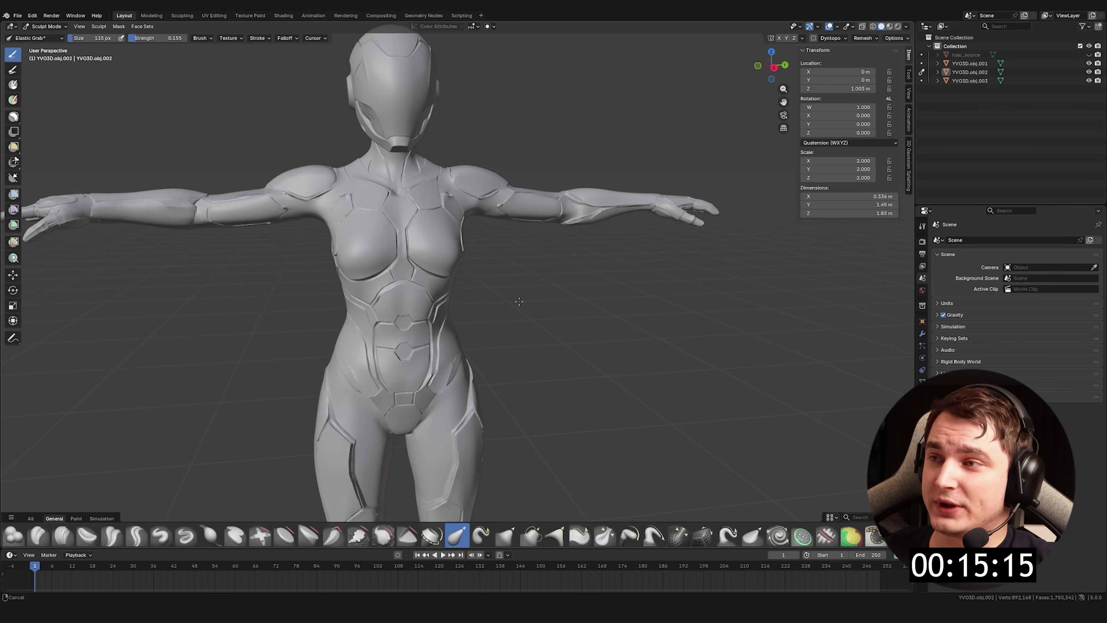
Inspect the arm and hand closely, then settle on a straight side view of the figure
{"action": "middle_click_drag", "start_coordinate": [519, 301], "coordinate": [524, 313]}
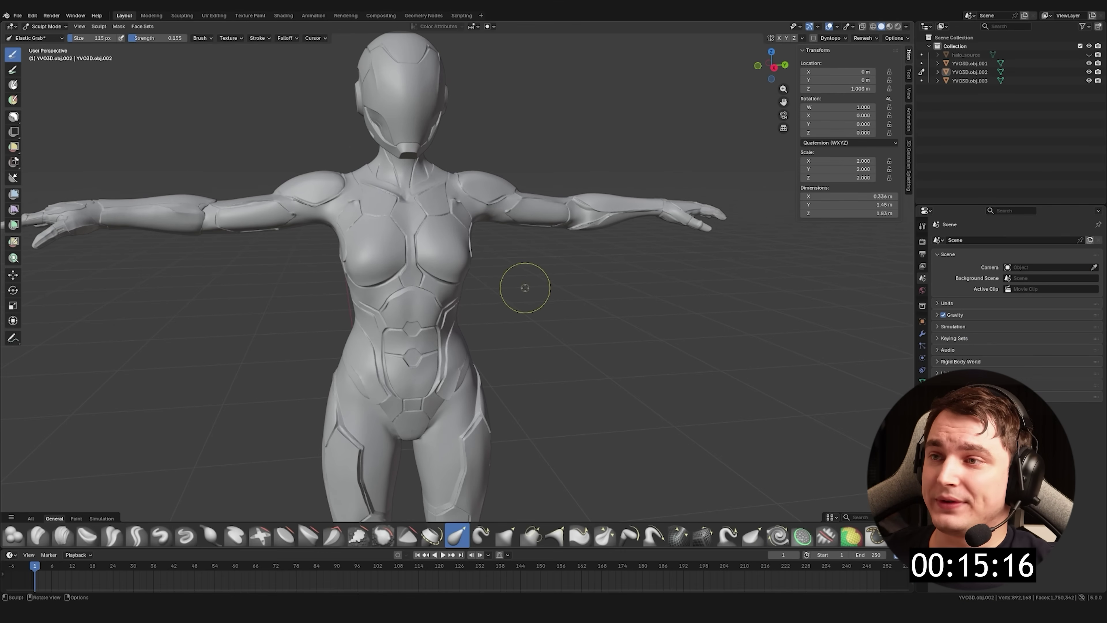
{"action": "scroll", "coordinate": [522, 285], "scroll_direction": "down", "scroll_amount": 3}
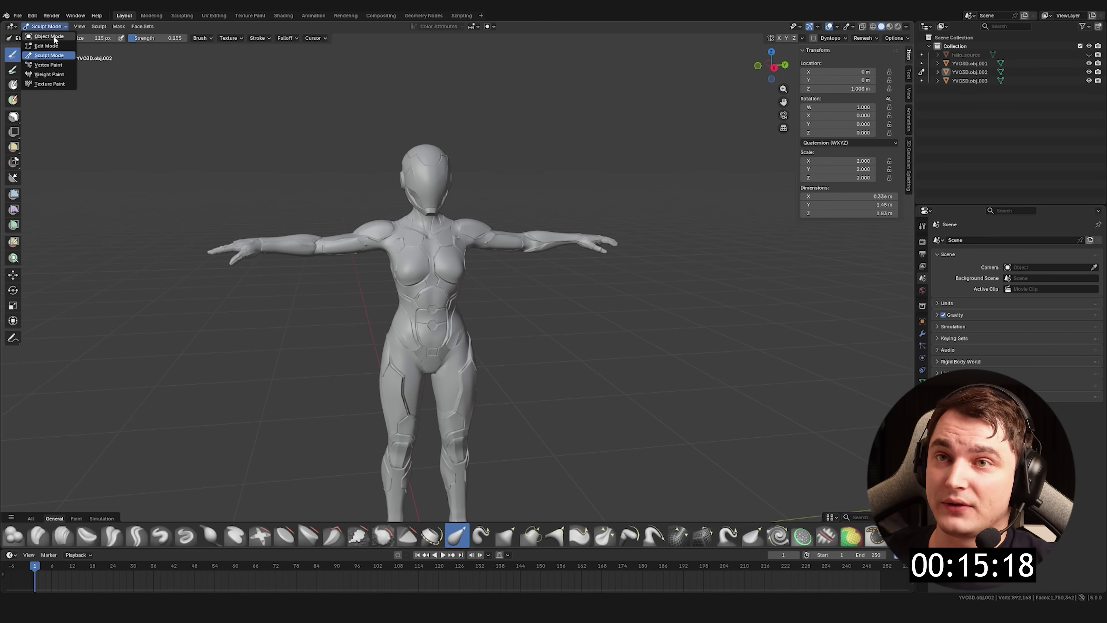
{"action": "scroll", "coordinate": [292, 371], "scroll_direction": "up", "scroll_amount": 3}
{"action": "middle_click_drag", "start_coordinate": [244, 314], "coordinate": [451, 266]}
{"action": "scroll", "coordinate": [456, 375], "scroll_direction": "down", "scroll_amount": 4}
{"action": "middle_click_drag", "start_coordinate": [457, 373], "coordinate": [517, 252], "text": "shift"}
{"action": "scroll", "coordinate": [517, 252], "scroll_direction": "up", "scroll_amount": 5}
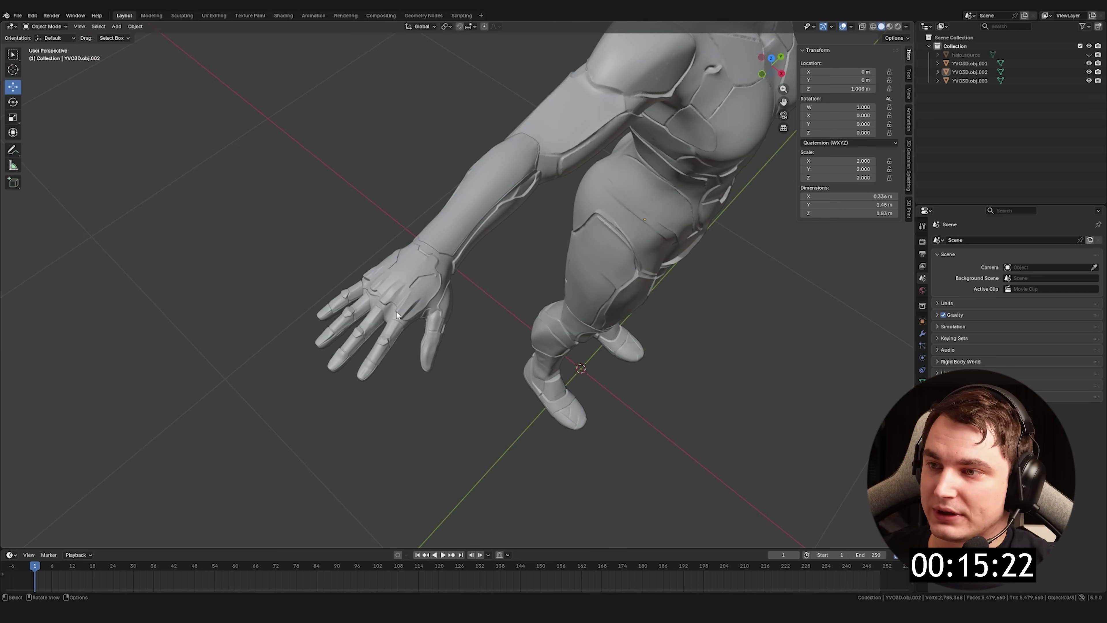
{"action": "middle_click_drag", "start_coordinate": [410, 314], "coordinate": [422, 310]}
{"action": "middle_click_drag", "start_coordinate": [622, 265], "coordinate": [560, 261]}
{"action": "scroll", "coordinate": [433, 205], "scroll_direction": "up", "scroll_amount": 8}
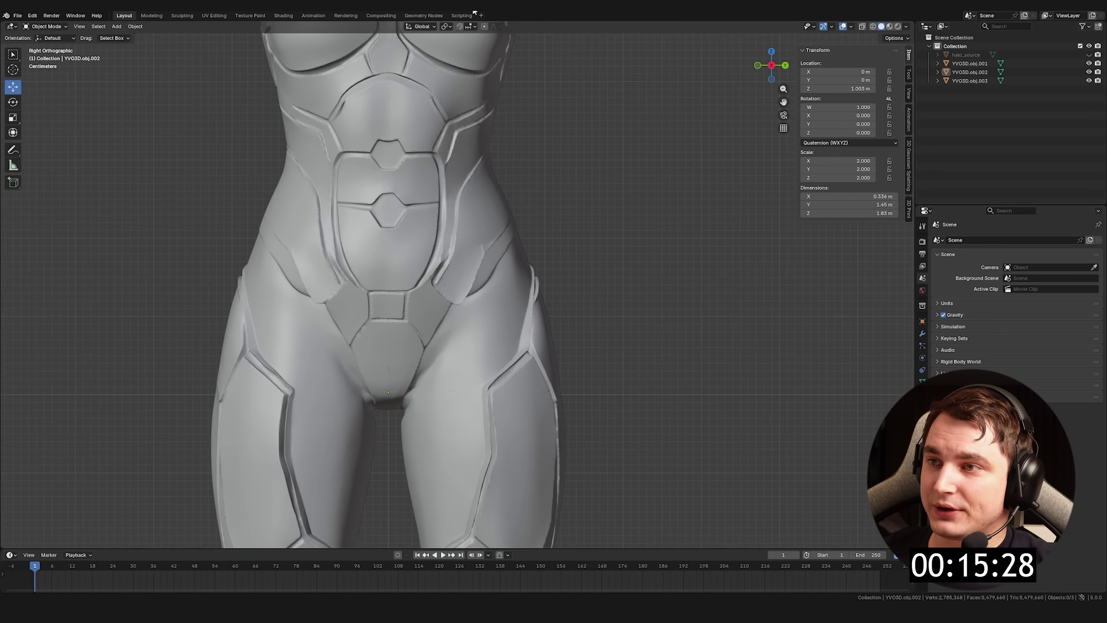
{"action": "scroll", "coordinate": [493, 370], "scroll_direction": "down", "scroll_amount": 8}
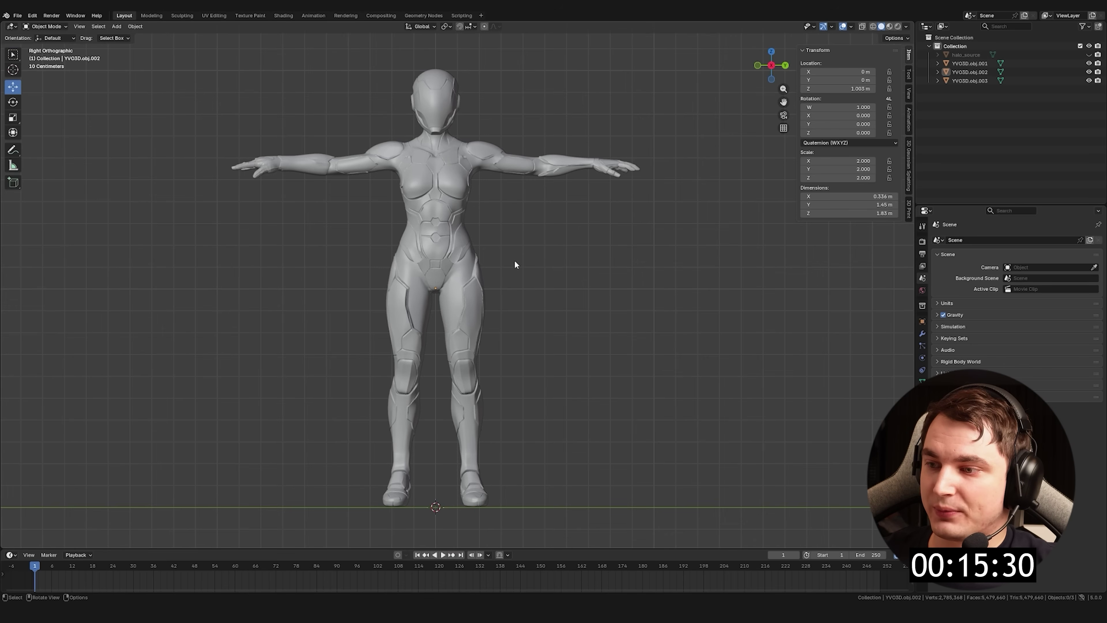
Add a cube beside the android and set its Y location to 1 m
{"action": "key", "text": "shift+a"}
{"action": "mouse_move", "coordinate": [506, 277]}
{"action": "left_click", "coordinate": [543, 284]}
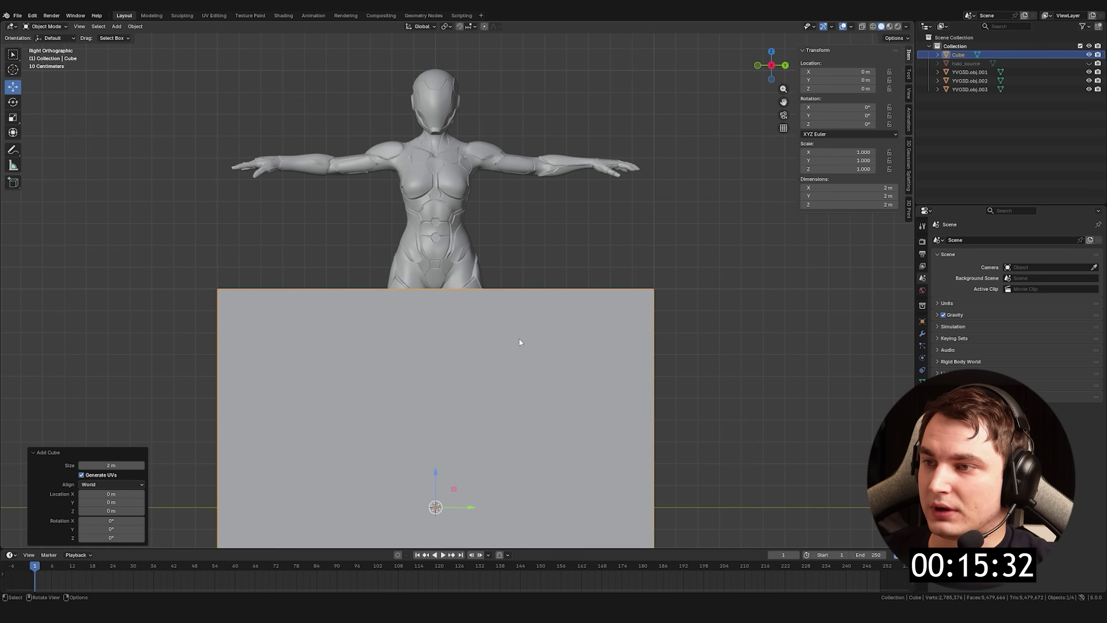
{"action": "scroll", "coordinate": [488, 349], "scroll_direction": "down", "scroll_amount": 3}
{"action": "left_click_drag", "start_coordinate": [448, 388], "coordinate": [448, 247]}
{"action": "double_click", "coordinate": [848, 80]}
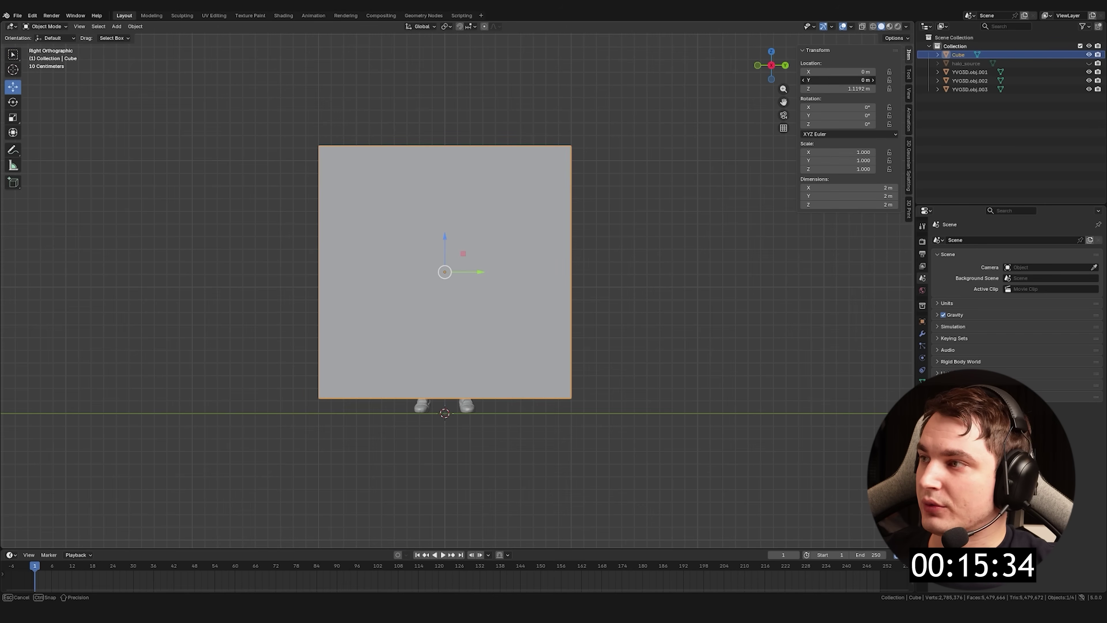
{"action": "type", "text": "1"}
{"action": "key", "text": "Return"}
{"action": "scroll", "coordinate": [577, 171], "scroll_direction": "up", "scroll_amount": 2}
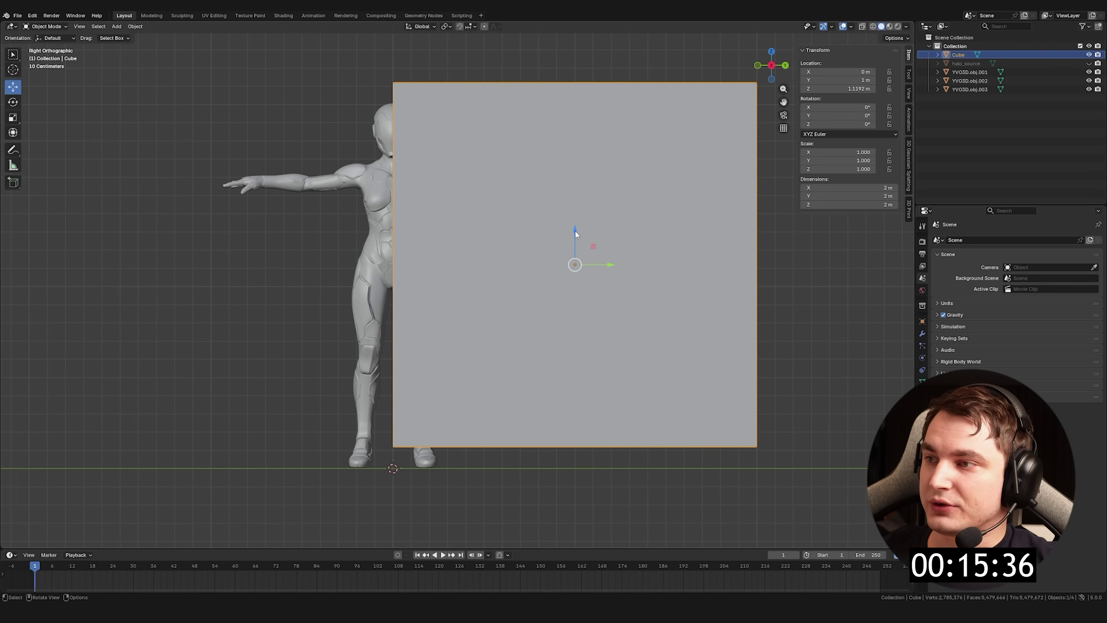
{"action": "left_click_drag", "start_coordinate": [575, 230], "coordinate": [573, 266]}
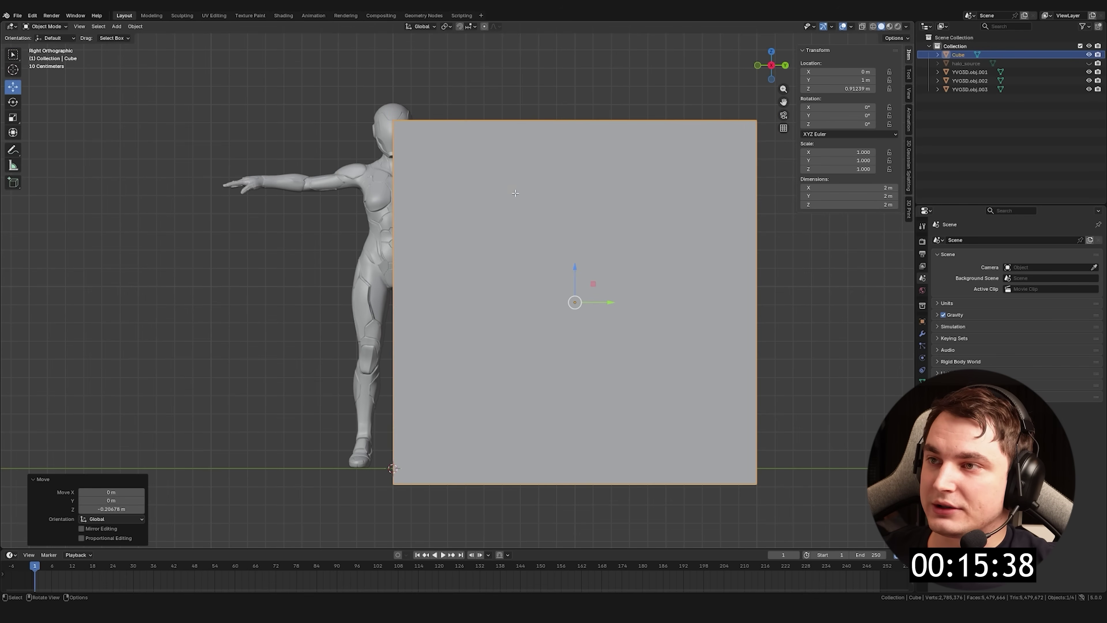
In Edit Mode with X-ray, raise the cube's top vertices so it stands 2.4 m tall
{"action": "key", "text": "Tab"}
{"action": "left_click", "coordinate": [862, 26]}
{"action": "left_click_drag", "start_coordinate": [294, 66], "coordinate": [788, 171]}
{"action": "key", "text": "shift+space"}
{"action": "key", "text": "g"}
{"action": "left_click_drag", "start_coordinate": [577, 97], "coordinate": [590, 543]}
{"action": "middle_click_drag", "start_coordinate": [556, 122], "coordinate": [555, 139], "text": "shift"}
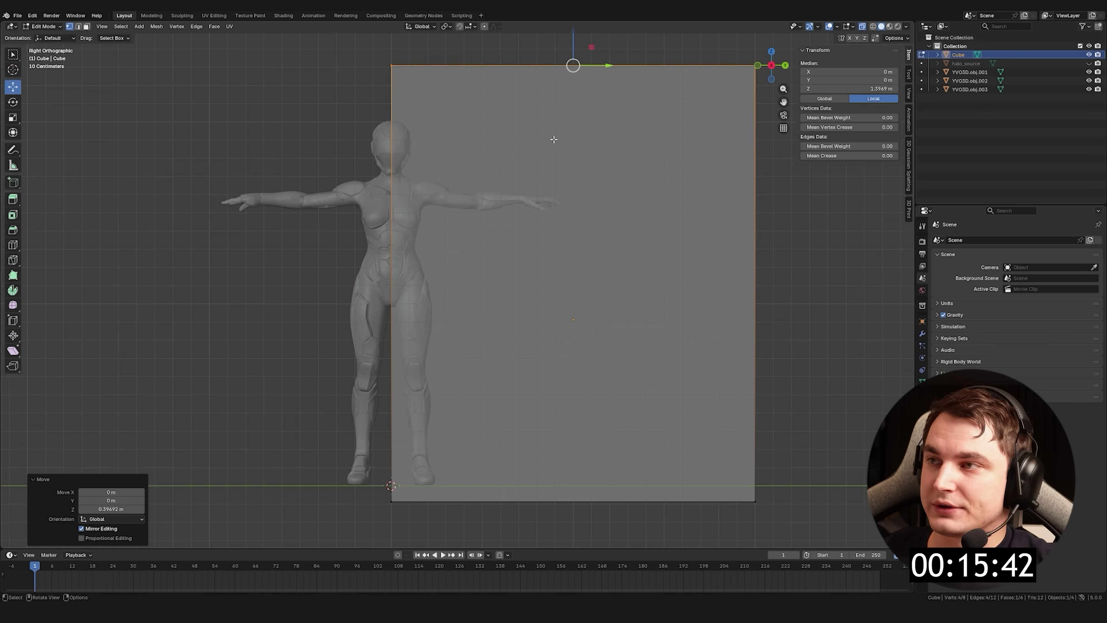
{"action": "key", "text": "Tab"}
{"action": "left_click_drag", "start_coordinate": [574, 287], "coordinate": [575, 295]}
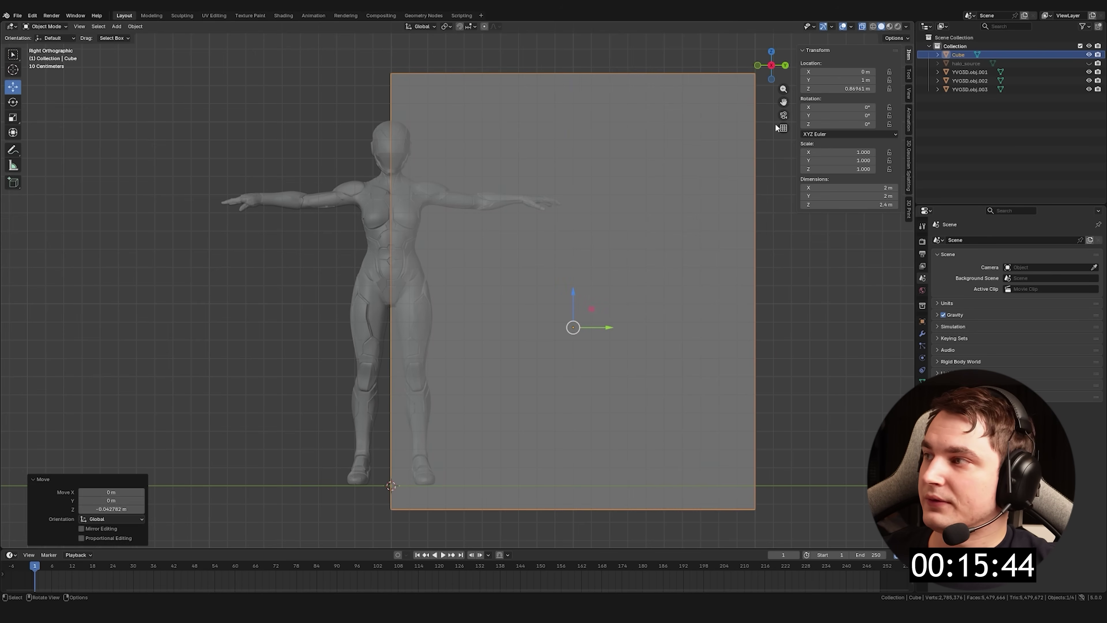
{"action": "key", "text": "Tab"}
{"action": "key", "text": "Tab"}
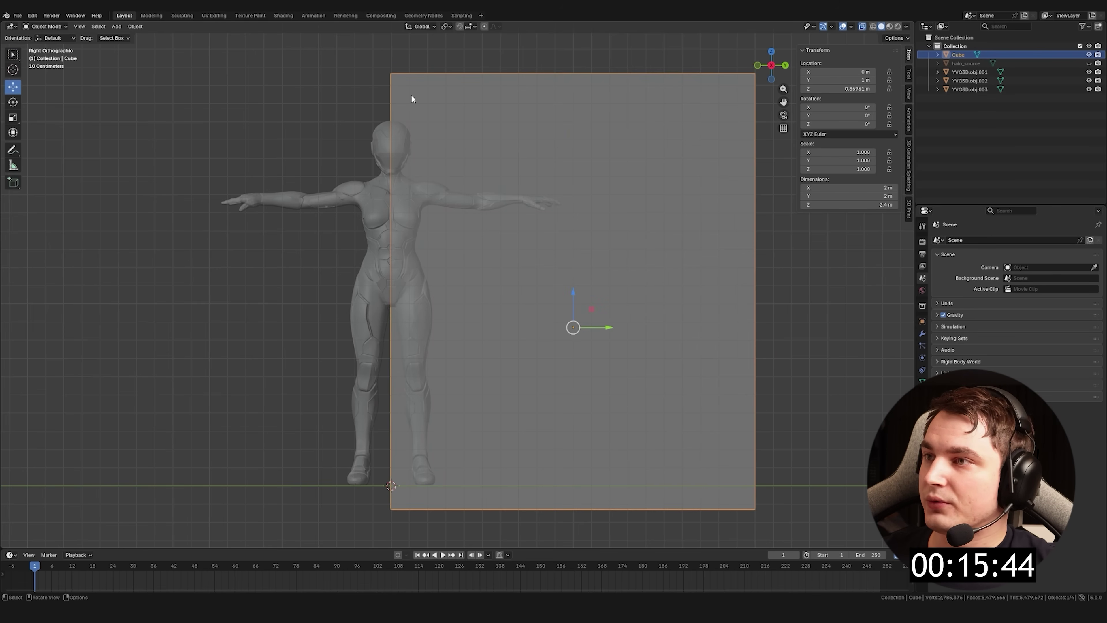
Select the three YVO3D parts and join them into one object with Ctrl+J
{"action": "left_click", "coordinate": [969, 71]}
{"action": "left_click", "coordinate": [971, 89], "text": "shift"}
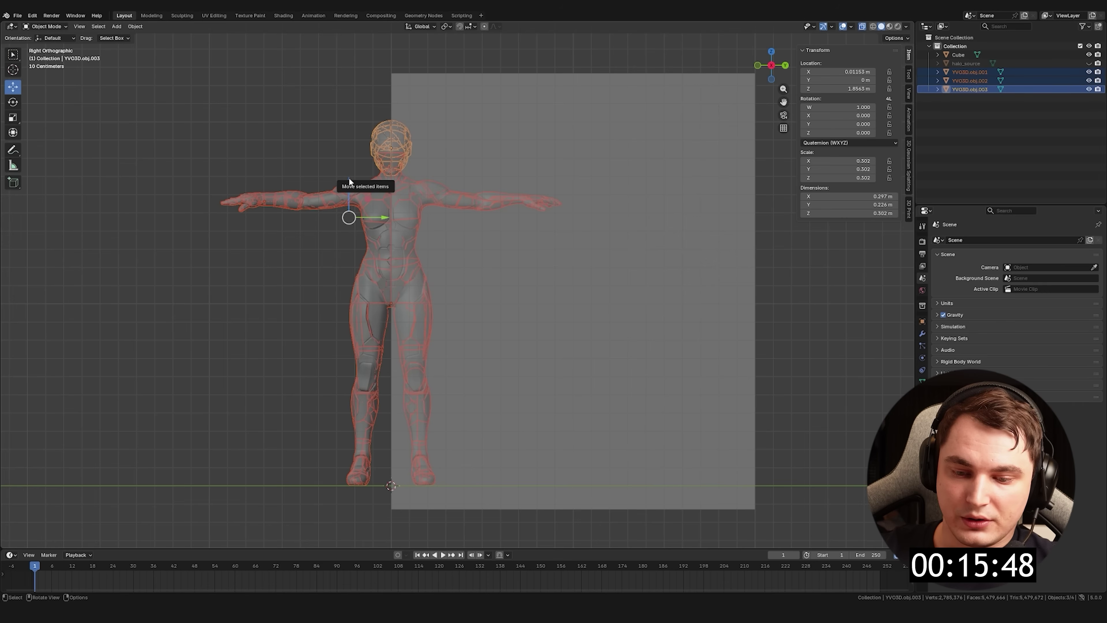
{"action": "key", "text": "ctrl+j"}
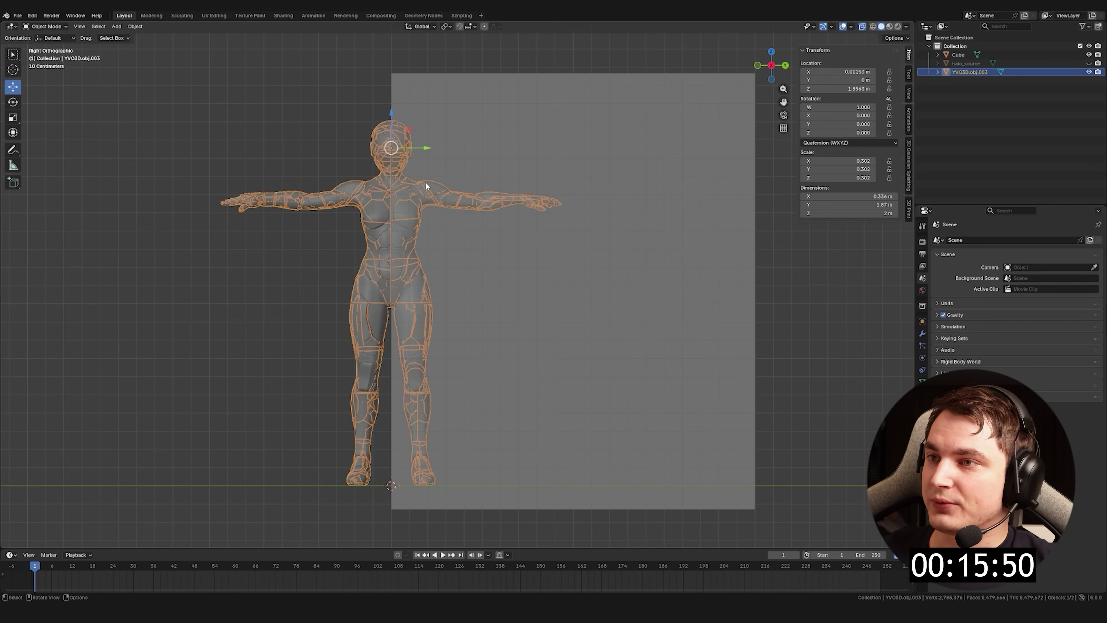
{"action": "left_click", "coordinate": [378, 195]}
{"action": "left_click", "coordinate": [378, 195]}
Apply a Boolean Difference with Cube using the Float solver, then delete the cube
{"action": "left_click", "coordinate": [922, 335]}
{"action": "left_click", "coordinate": [998, 240]}
{"action": "left_click", "coordinate": [960, 243]}
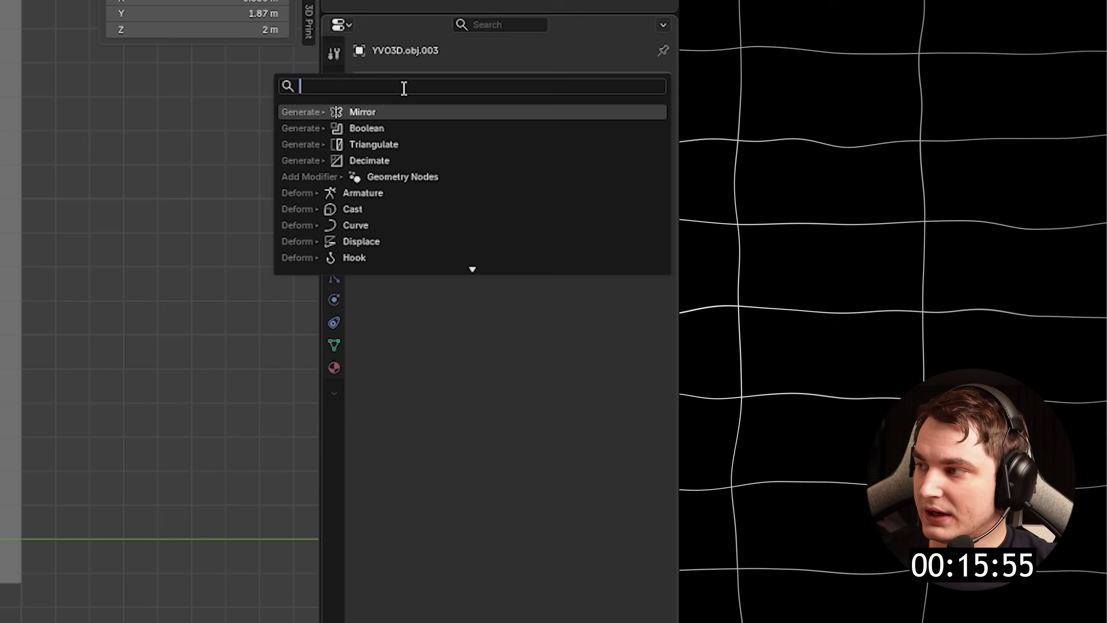
{"action": "left_click", "coordinate": [401, 127]}
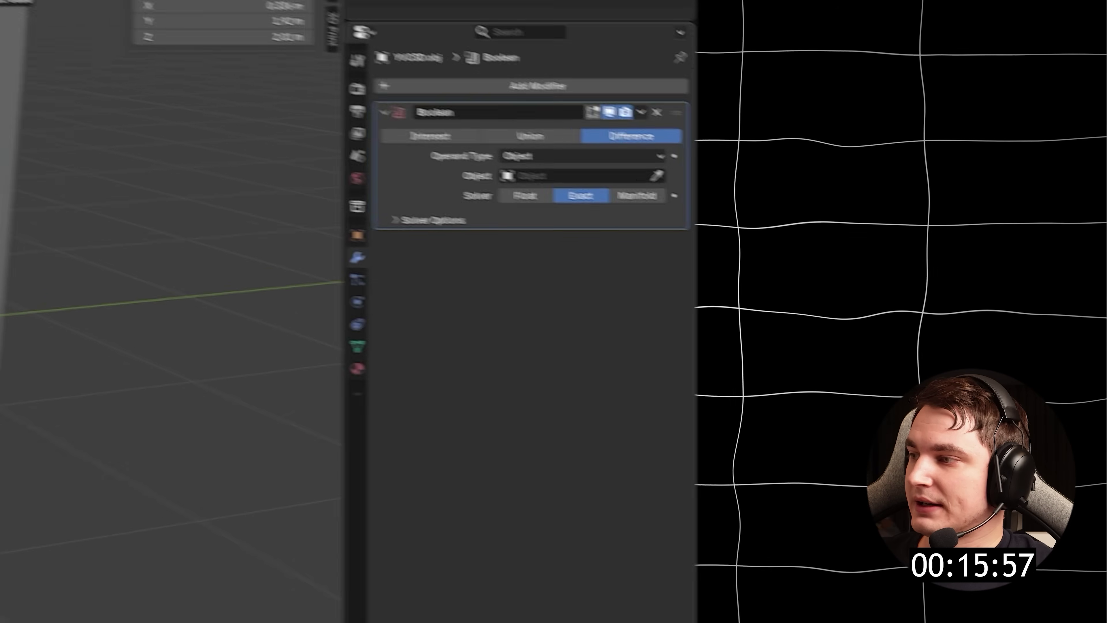
{"action": "left_click", "coordinate": [656, 175]}
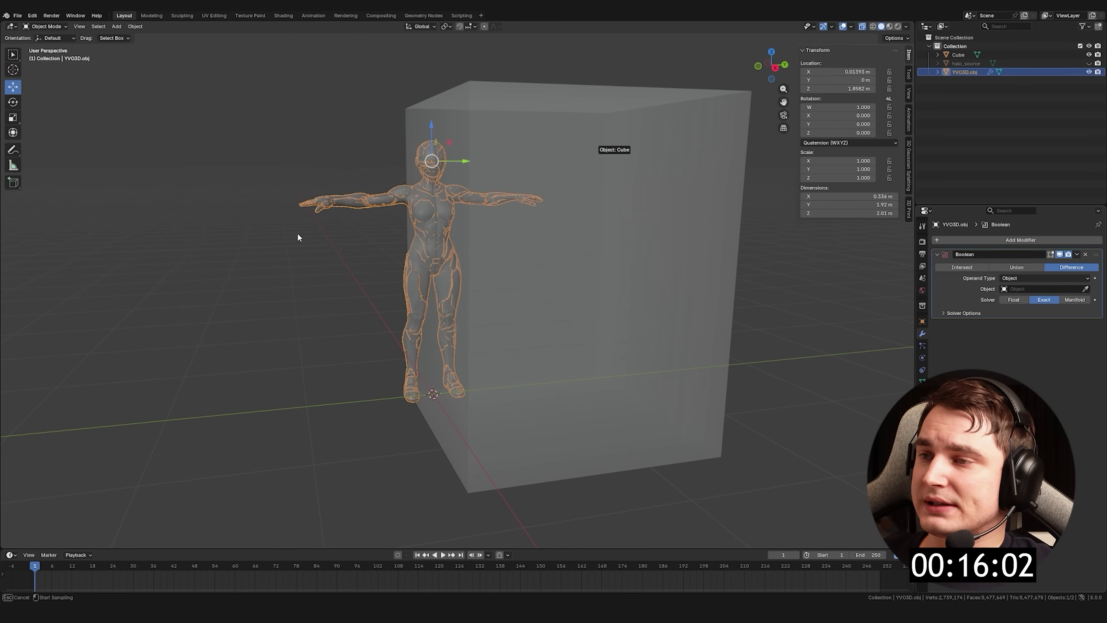
{"action": "left_click", "coordinate": [412, 256]}
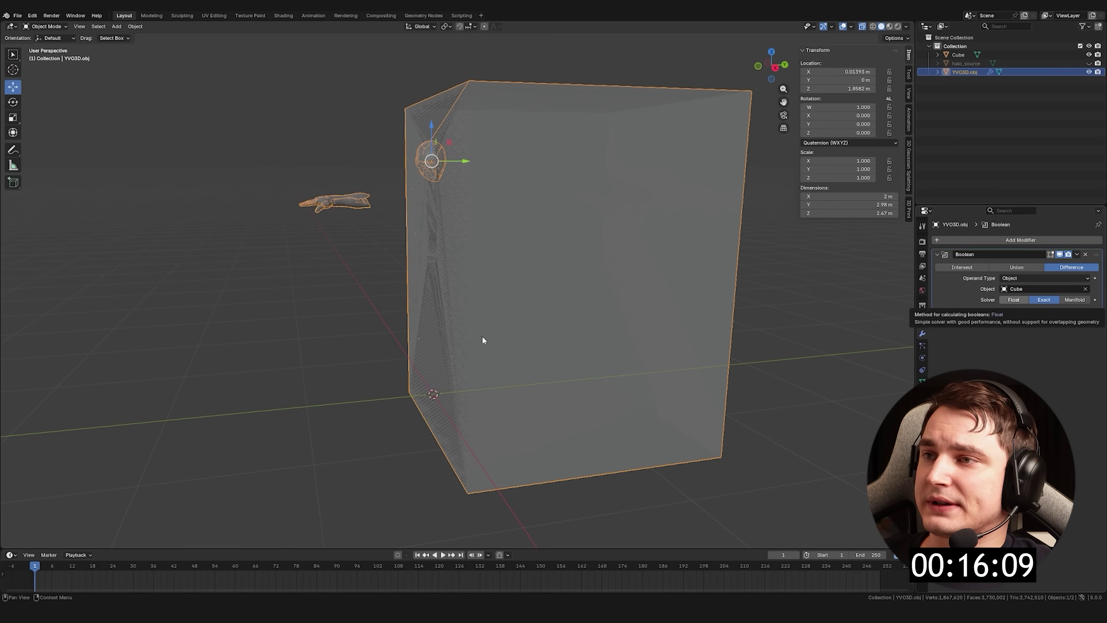
{"action": "left_click", "coordinate": [1014, 299]}
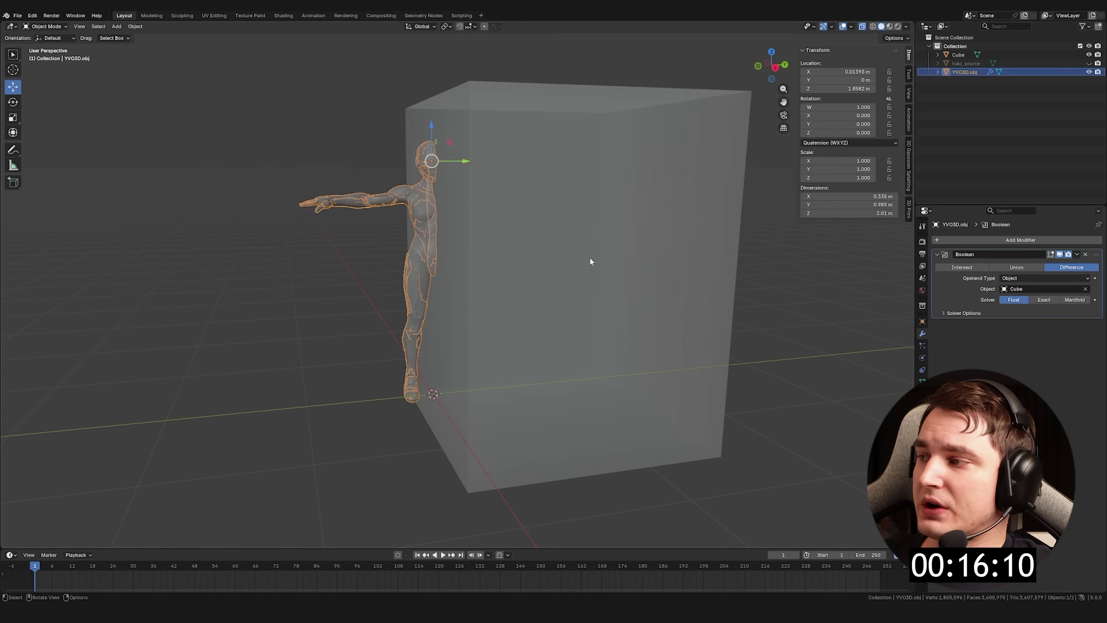
{"action": "left_click", "coordinate": [1078, 254]}
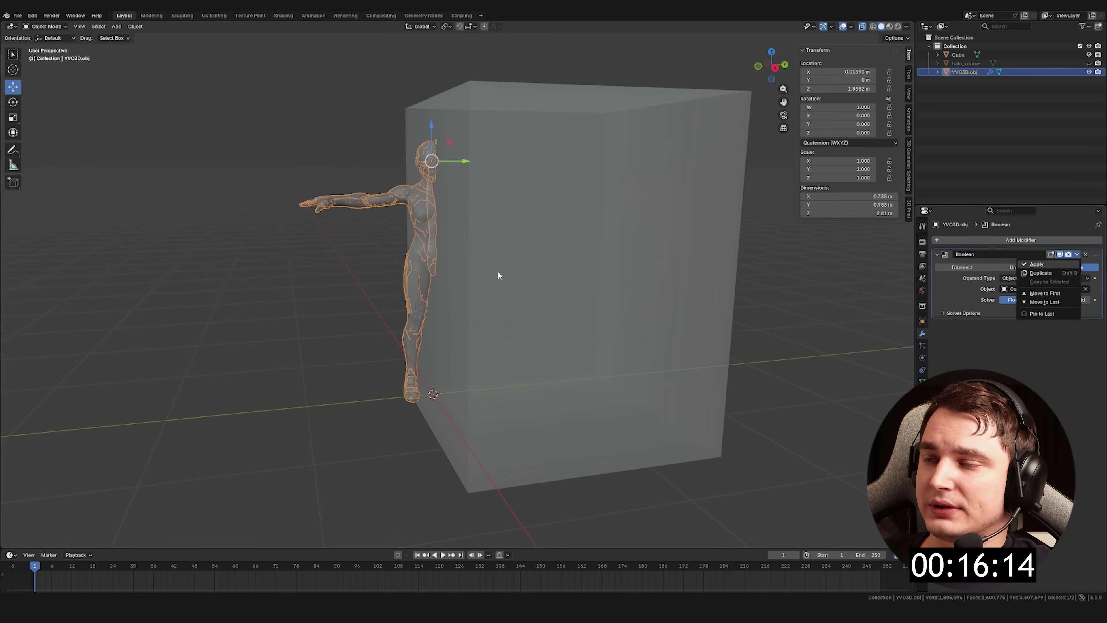
{"action": "left_click", "coordinate": [510, 283]}
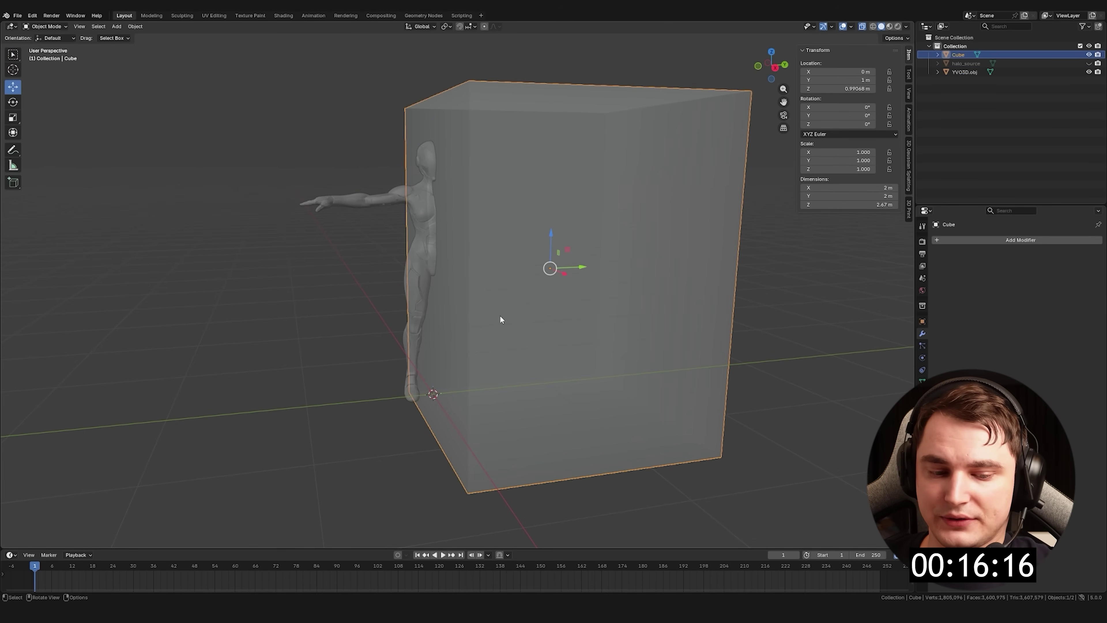
{"action": "key", "text": "Delete"}
{"action": "left_click", "coordinate": [965, 64]}
{"action": "scroll", "coordinate": [443, 267], "scroll_direction": "up", "scroll_amount": 2}
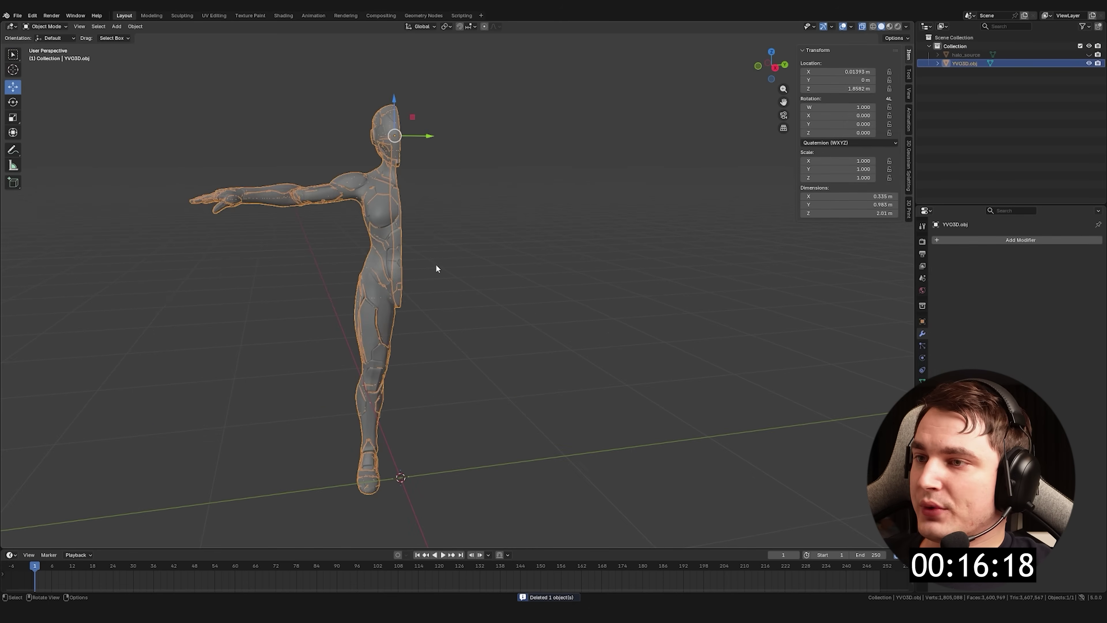
Add a Mirror modifier with only the Y axis enabled and apply it
{"action": "left_click", "coordinate": [532, 141]}
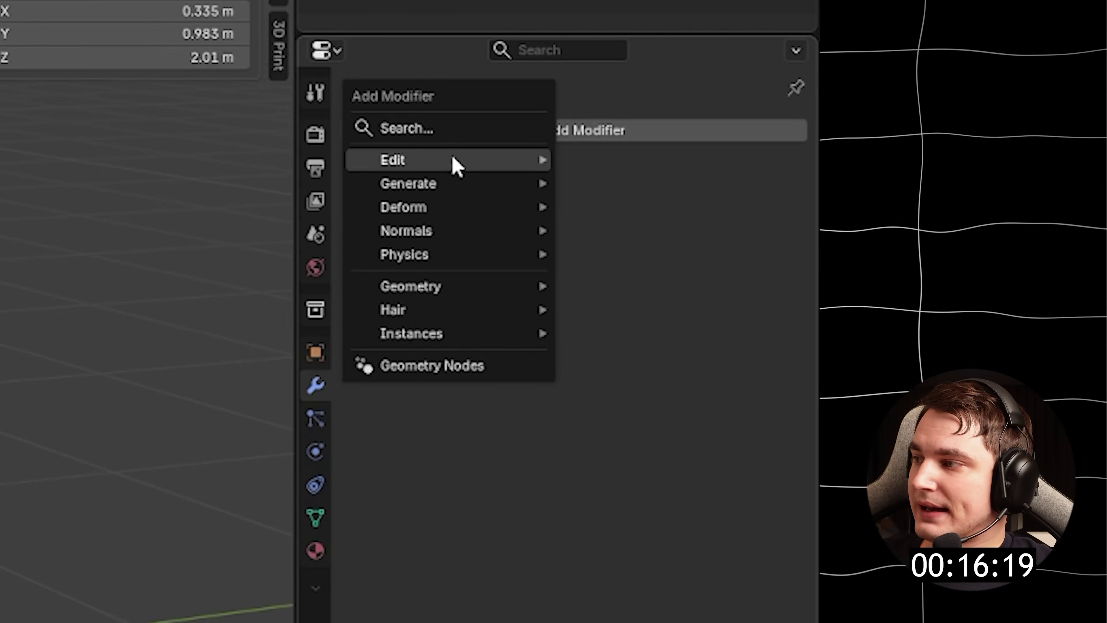
{"action": "left_click", "coordinate": [463, 131]}
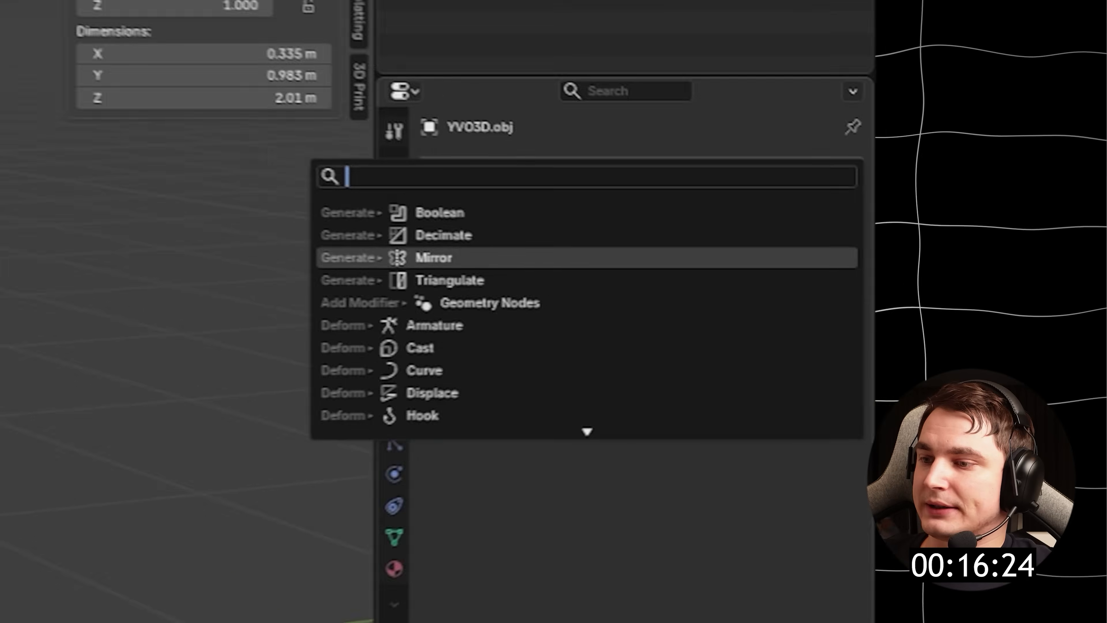
{"action": "left_click", "coordinate": [1018, 274]}
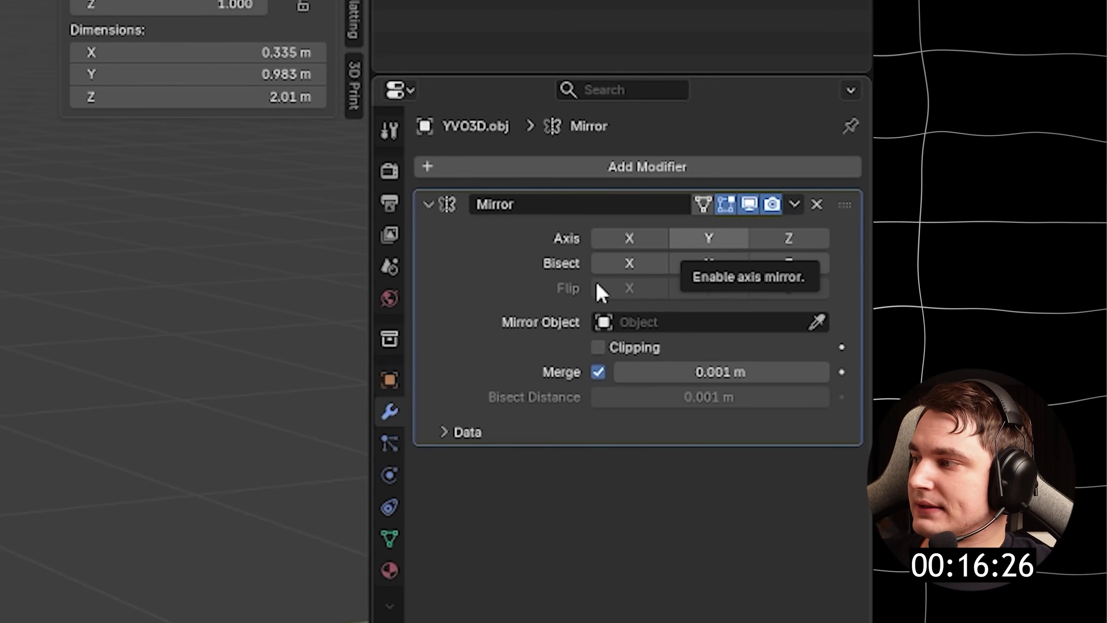
{"action": "left_click", "coordinate": [708, 238]}
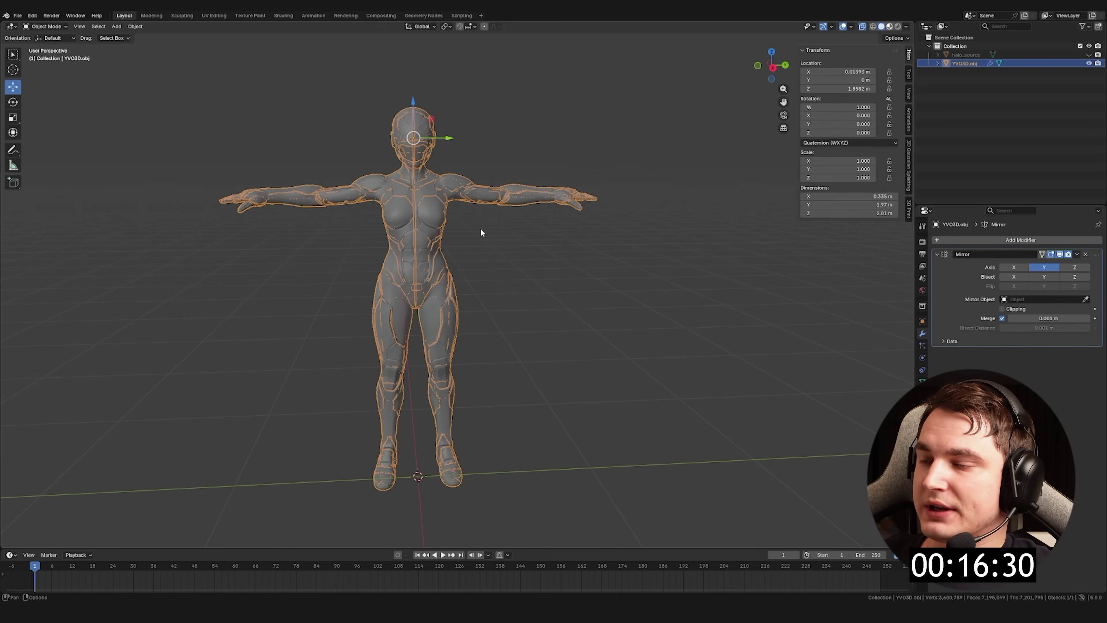
{"action": "mouse_move", "coordinate": [488, 228]}
{"action": "middle_mouse_down"}
{"action": "mouse_move", "coordinate": [504, 226]}
{"action": "mouse_move", "coordinate": [515, 273]}
{"action": "middle_mouse_up"}
{"action": "scroll", "coordinate": [501, 267], "scroll_direction": "up", "scroll_amount": 5}
{"action": "scroll", "coordinate": [477, 267], "scroll_direction": "down", "scroll_amount": 5}
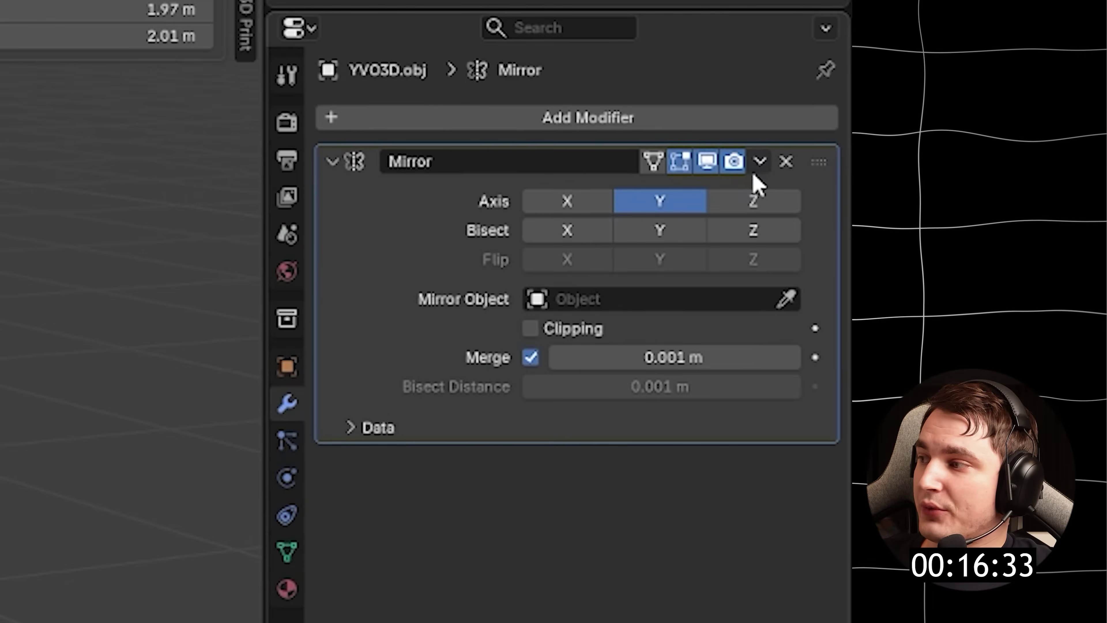
{"action": "left_click", "coordinate": [1077, 254]}
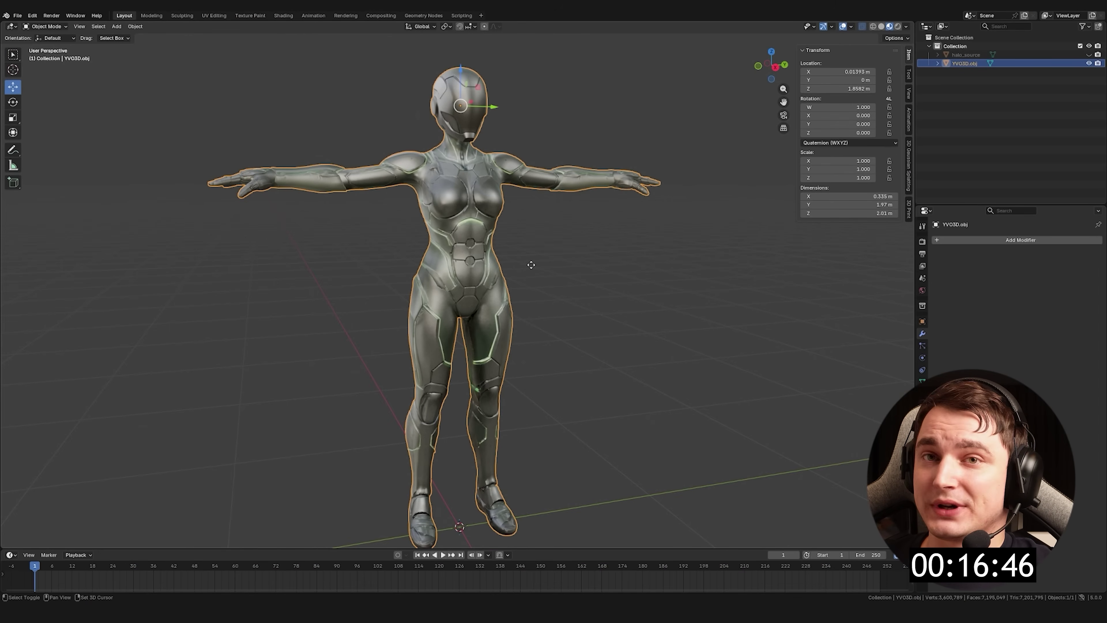
Duplicate the body in place, then hide the original and rename it bady_source
{"action": "key", "text": "shift+d"}
{"action": "key", "text": "Escape"}
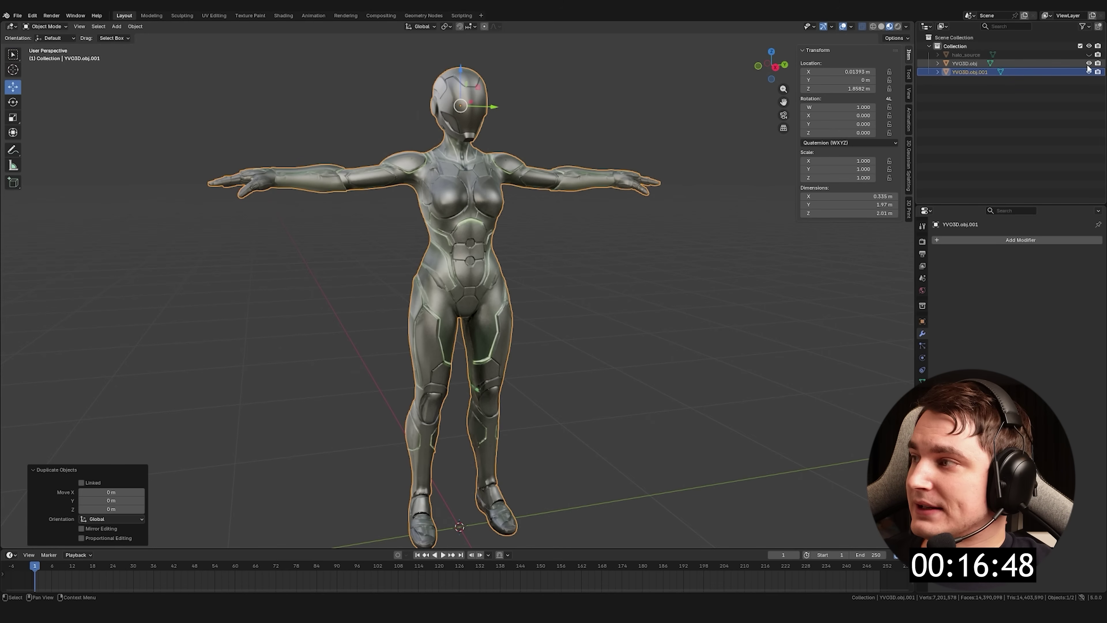
{"action": "left_click", "coordinate": [971, 72]}
{"action": "double_click", "coordinate": [970, 63]}
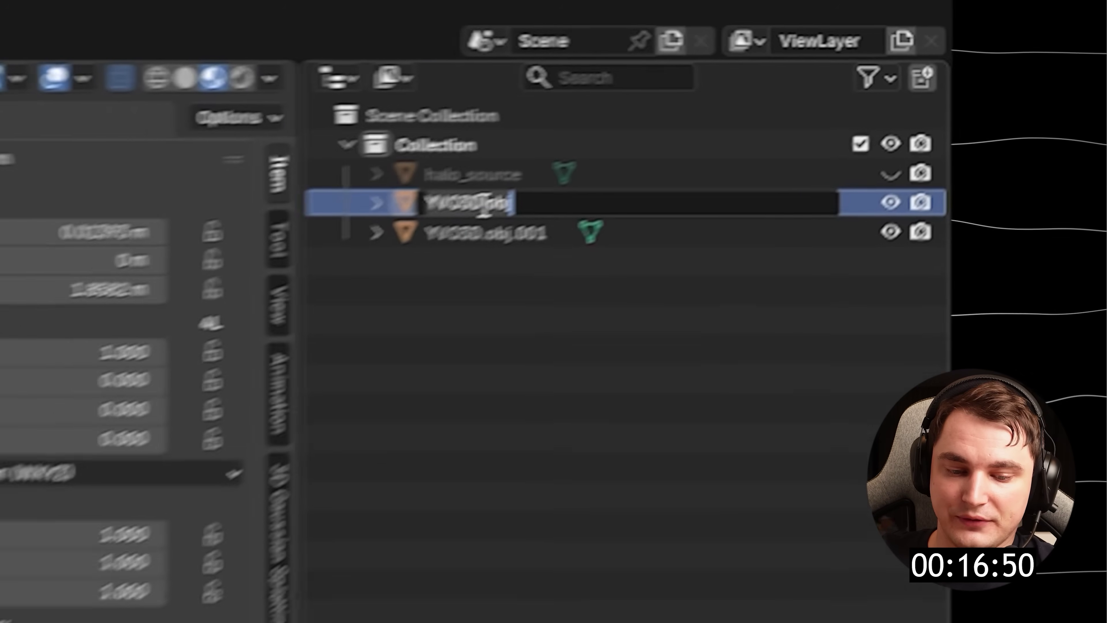
{"action": "type", "text": "bady_so"}
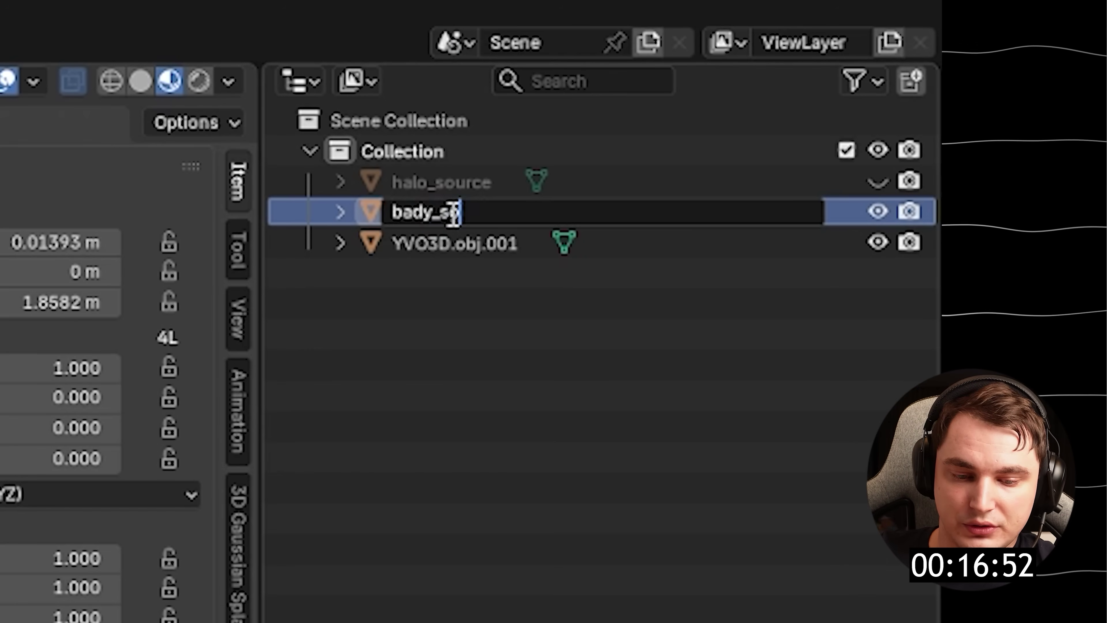
{"action": "type", "text": "ce"}
{"action": "key", "text": "Return"}
Remove the PBR_Material.004 and .005 slots from the copy YVO3D.obj.001
{"action": "left_click", "coordinate": [447, 251]}
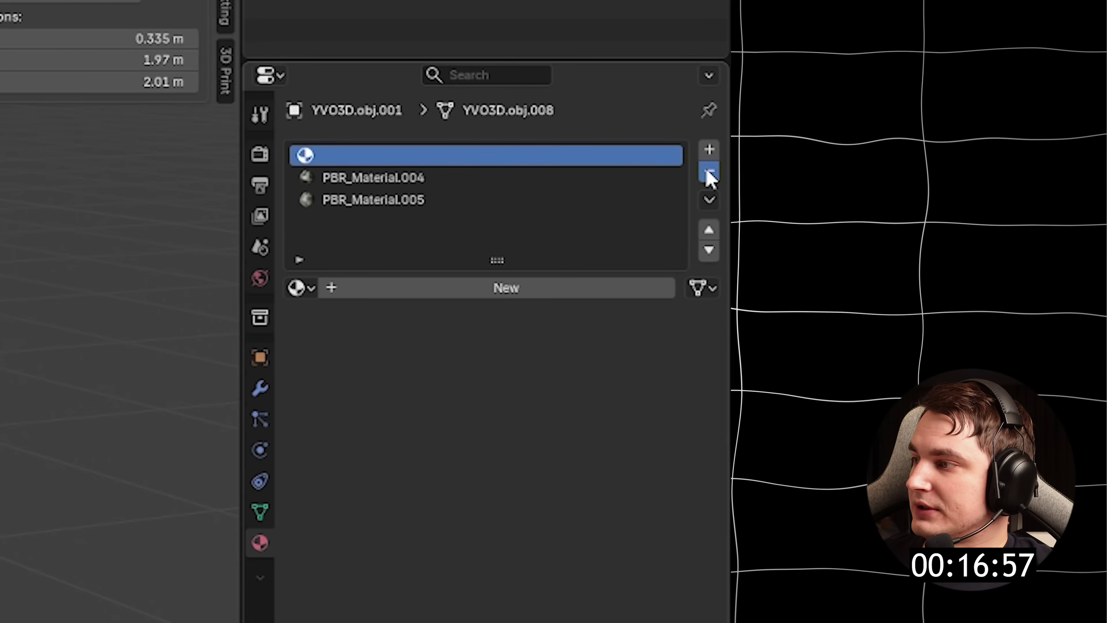
{"action": "left_click", "coordinate": [1098, 249]}
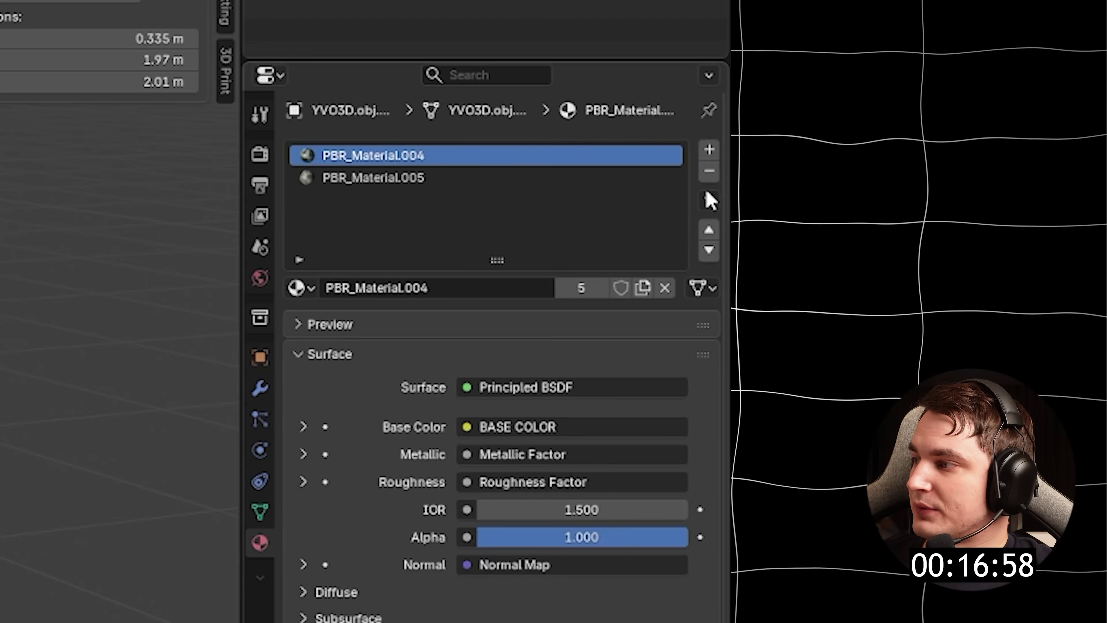
{"action": "left_click", "coordinate": [709, 171]}
{"action": "left_click", "coordinate": [710, 171]}
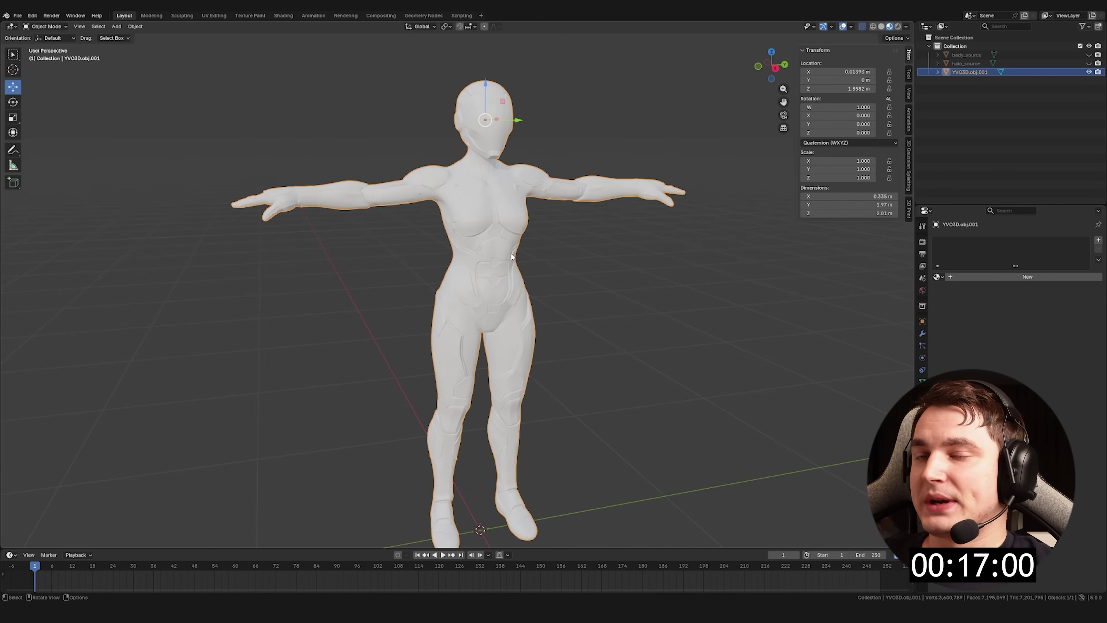
{"action": "mouse_move", "coordinate": [512, 256]}
{"action": "middle_mouse_down"}
{"action": "mouse_move", "coordinate": [484, 253]}
{"action": "mouse_move", "coordinate": [495, 265]}
{"action": "middle_mouse_up"}
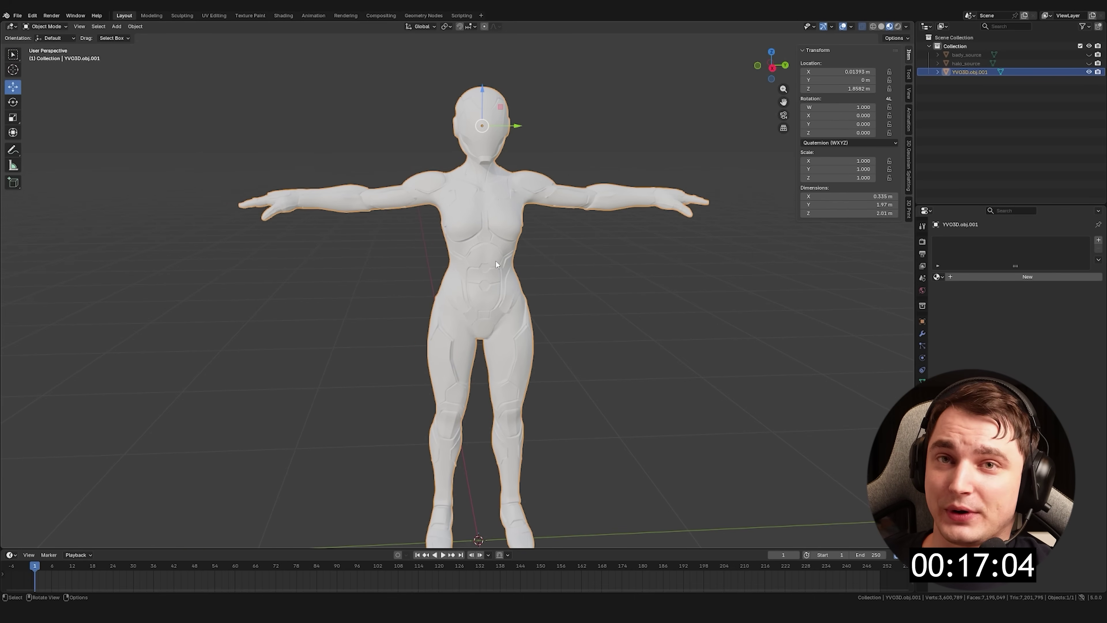
{"action": "mouse_move", "coordinate": [496, 265]}
{"action": "middle_mouse_down", "text": "shift"}
{"action": "mouse_move", "coordinate": [485, 250]}
{"action": "mouse_move", "coordinate": [487, 260]}
{"action": "middle_mouse_up", "text": "shift"}
In Sculpt Mode, run Remesh on the copy with a 0.001 m voxel size
{"action": "left_click", "coordinate": [46, 26]}
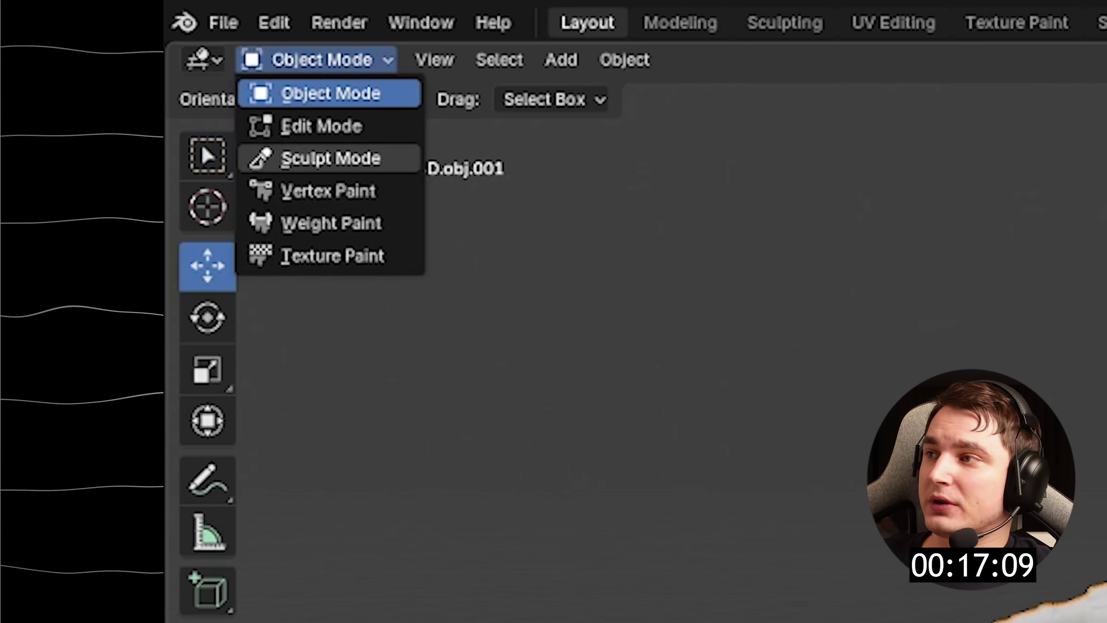
{"action": "left_click", "coordinate": [332, 158]}
{"action": "left_click", "coordinate": [997, 41]}
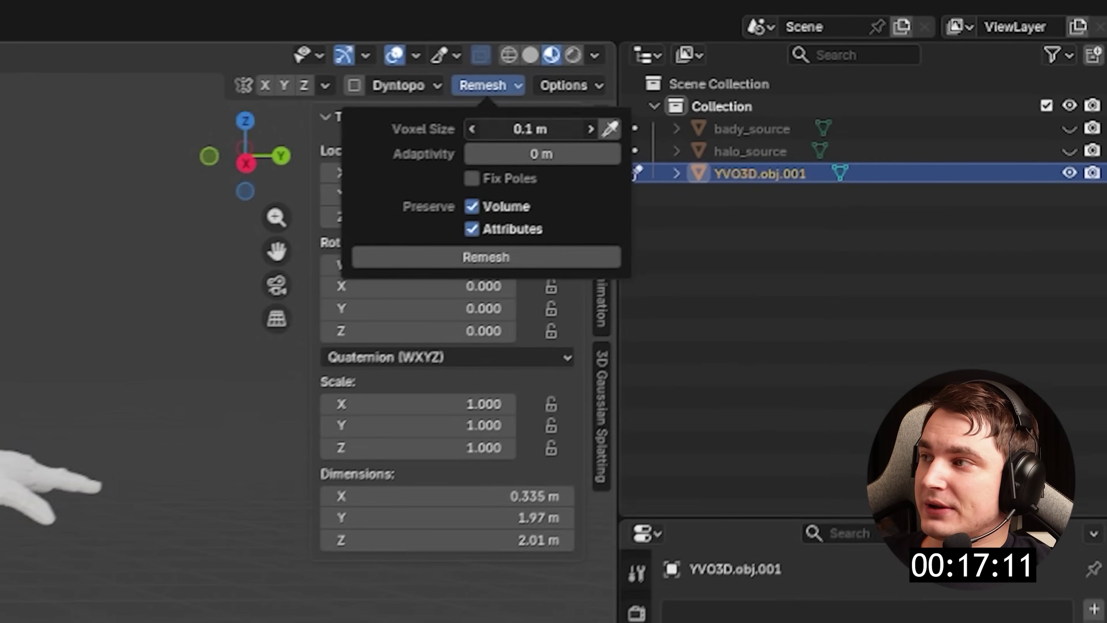
{"action": "left_click", "coordinate": [494, 129]}
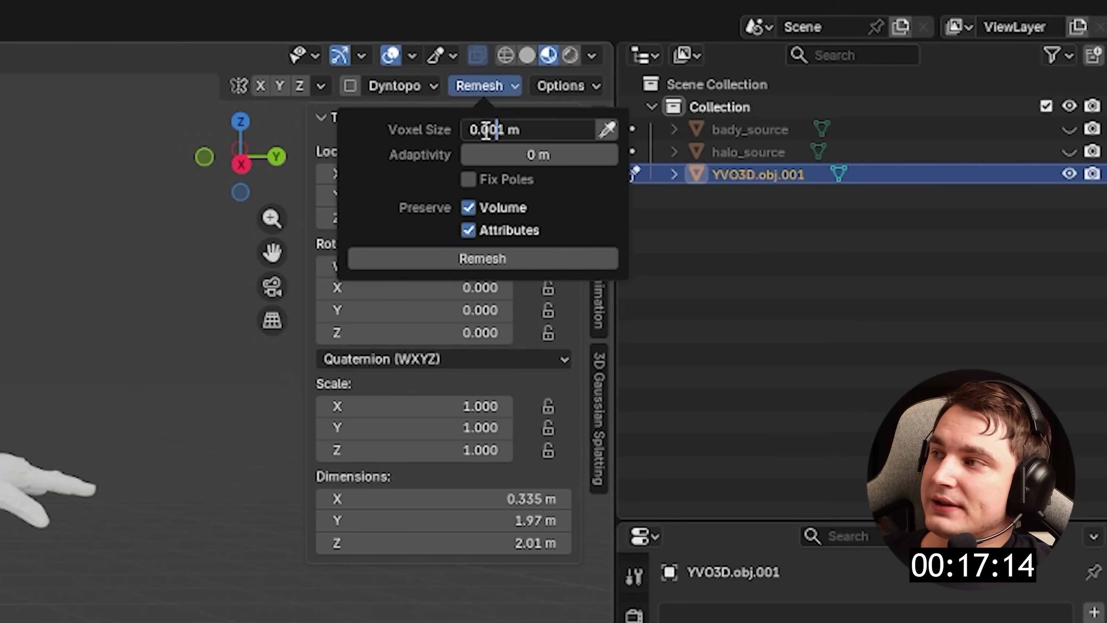
{"action": "key", "text": "Return"}
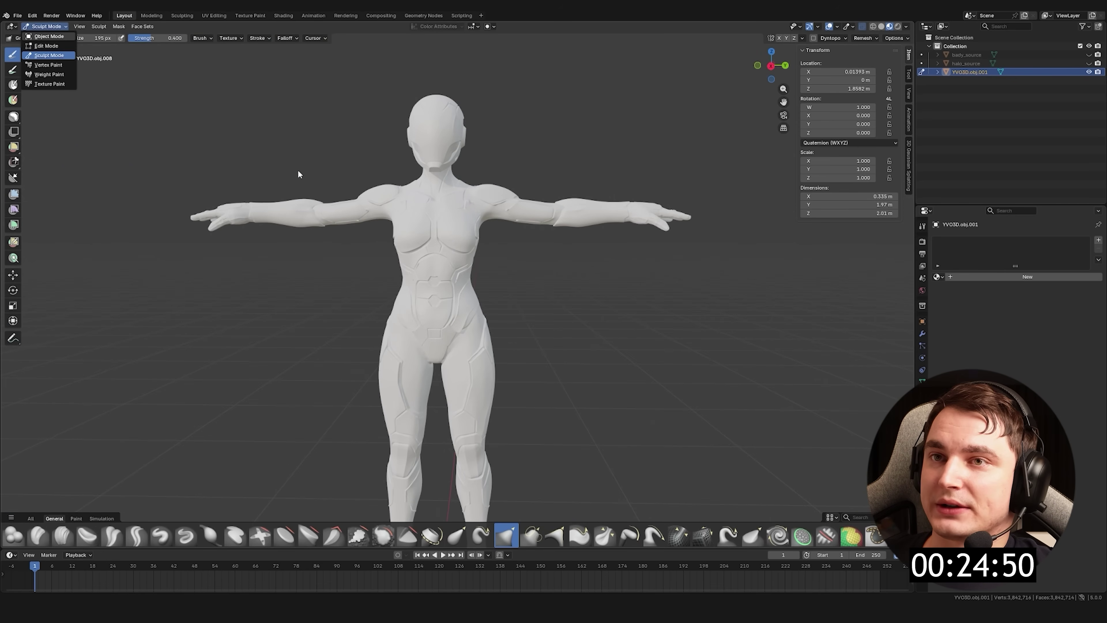
Back in Object Mode, enable Statistics and add a Decimate modifier with ratio 0.25
{"action": "key", "text": "o"}
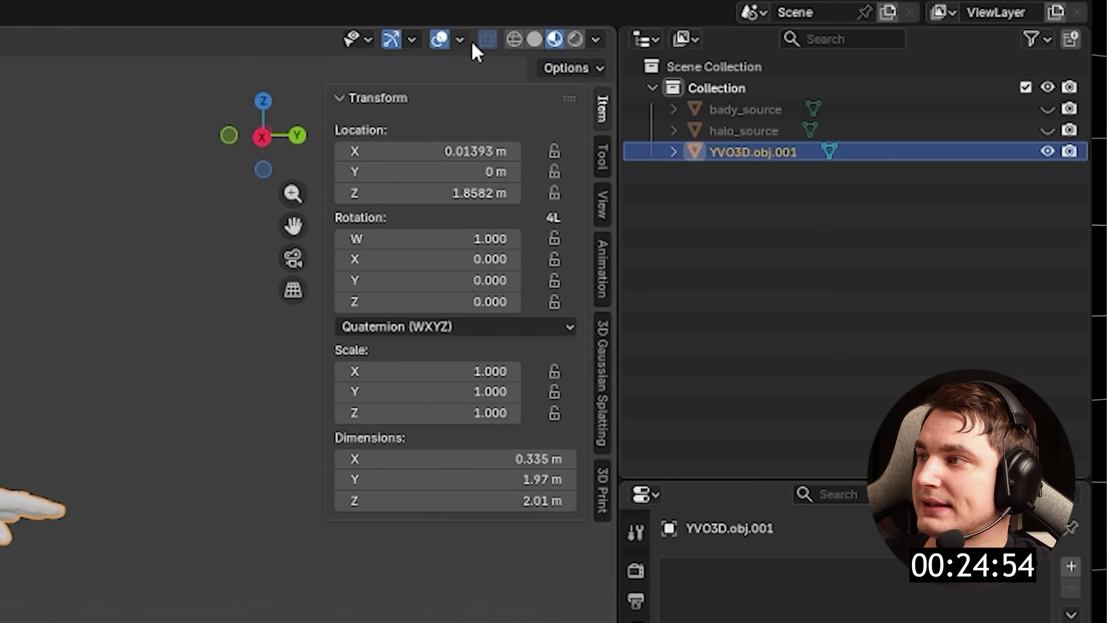
{"action": "left_click", "coordinate": [852, 26]}
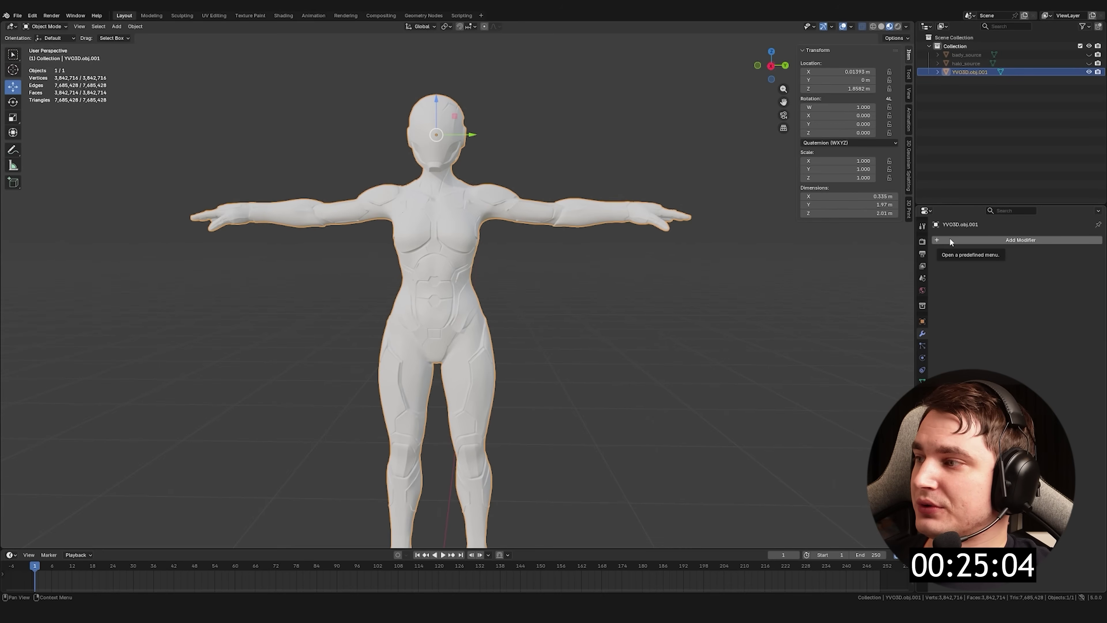
{"action": "left_click", "coordinate": [950, 239]}
{"action": "left_click", "coordinate": [797, 219]}
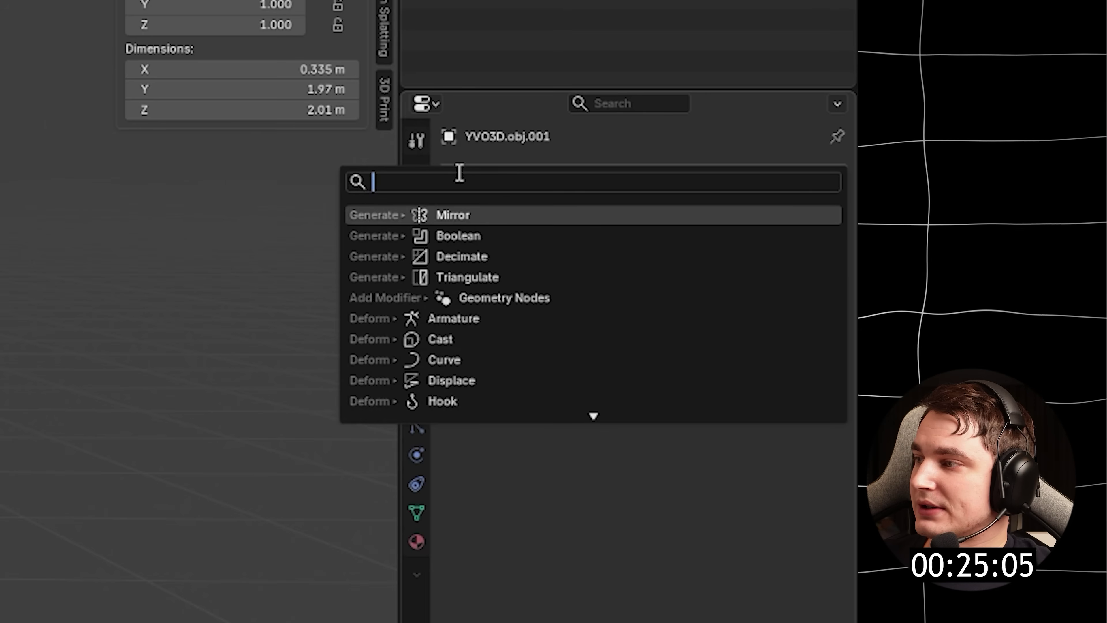
{"action": "left_click", "coordinate": [522, 256]}
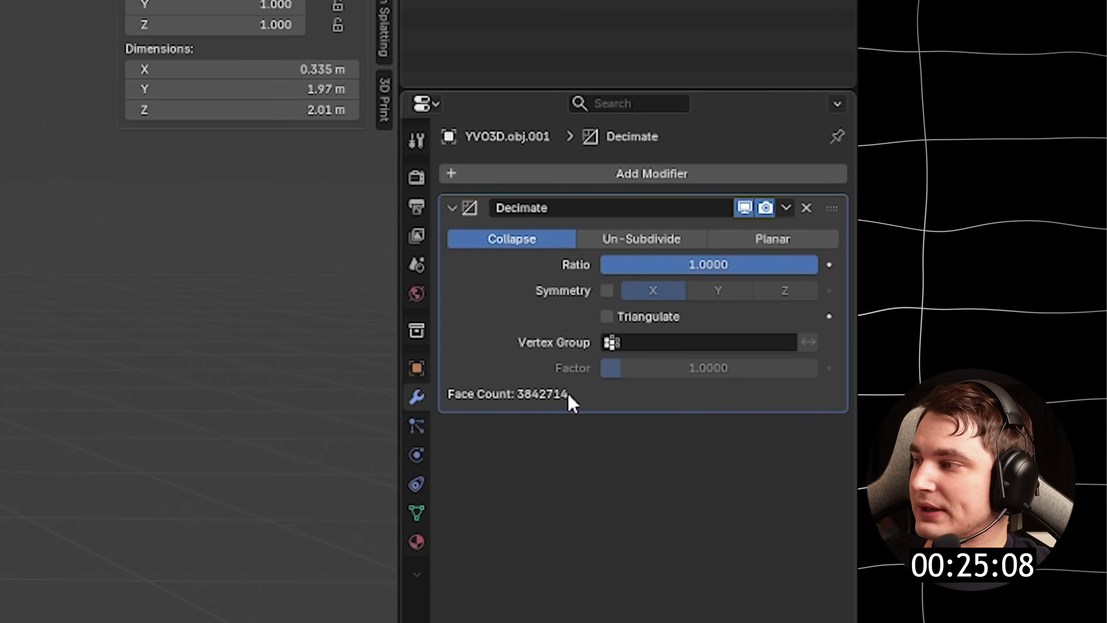
{"action": "left_click", "coordinate": [711, 268]}
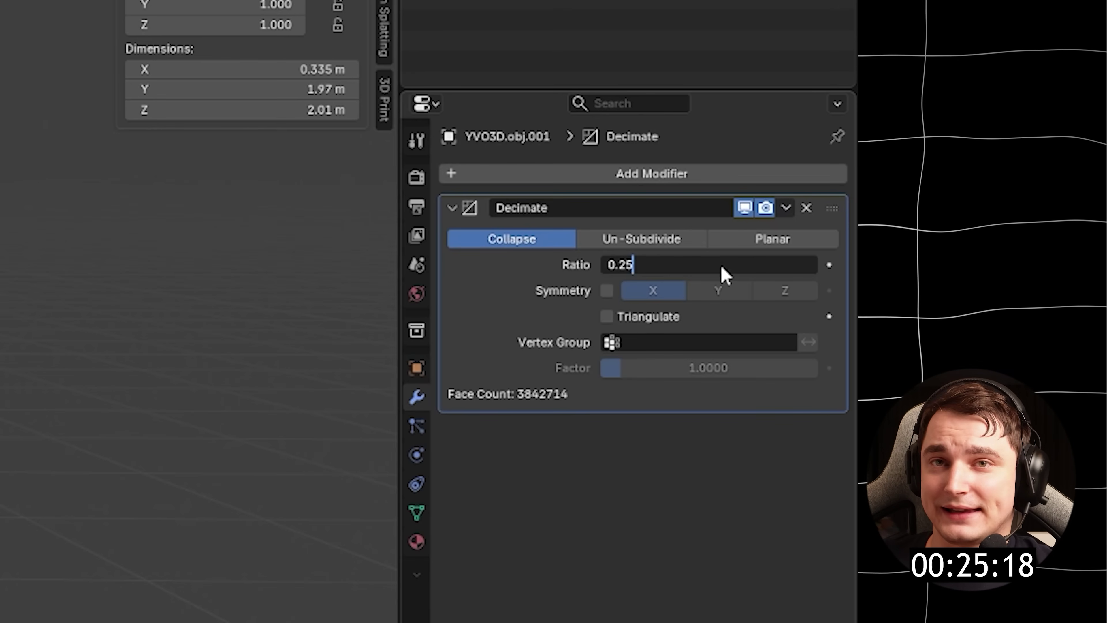
{"action": "type", "text": "0.25"}
{"action": "key", "text": "Return"}
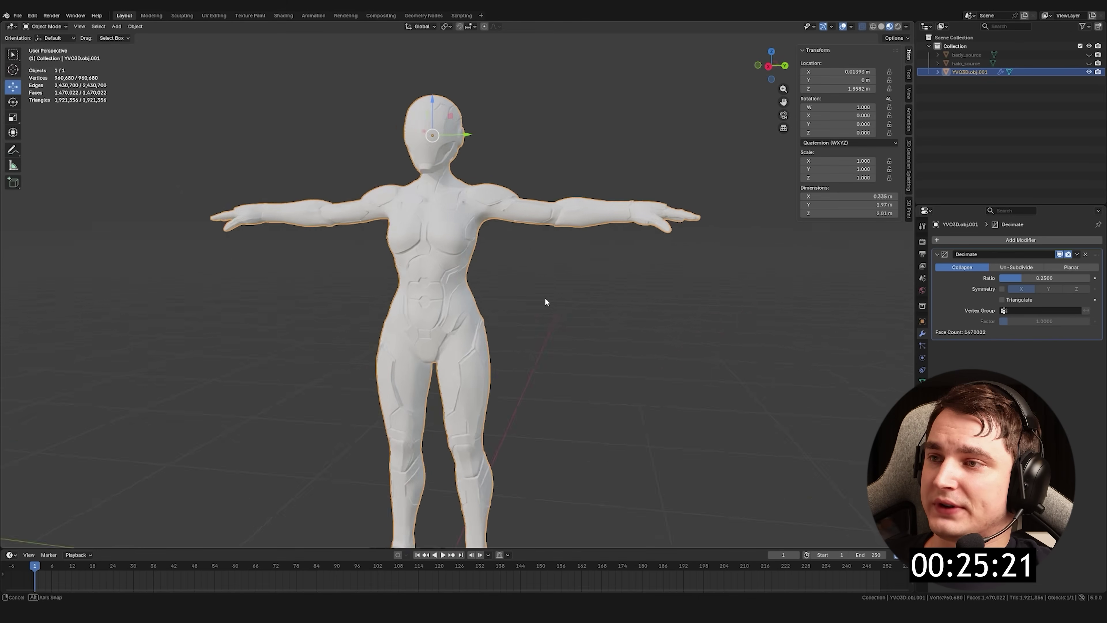
Orbit and zoom around the decimated body to check its upper body and back
{"action": "middle_click_drag", "start_coordinate": [545, 298], "coordinate": [575, 300]}
{"action": "middle_click_drag", "start_coordinate": [575, 300], "coordinate": [574, 326], "text": "shift"}
{"action": "scroll", "coordinate": [586, 287], "scroll_direction": "up", "scroll_amount": 4}
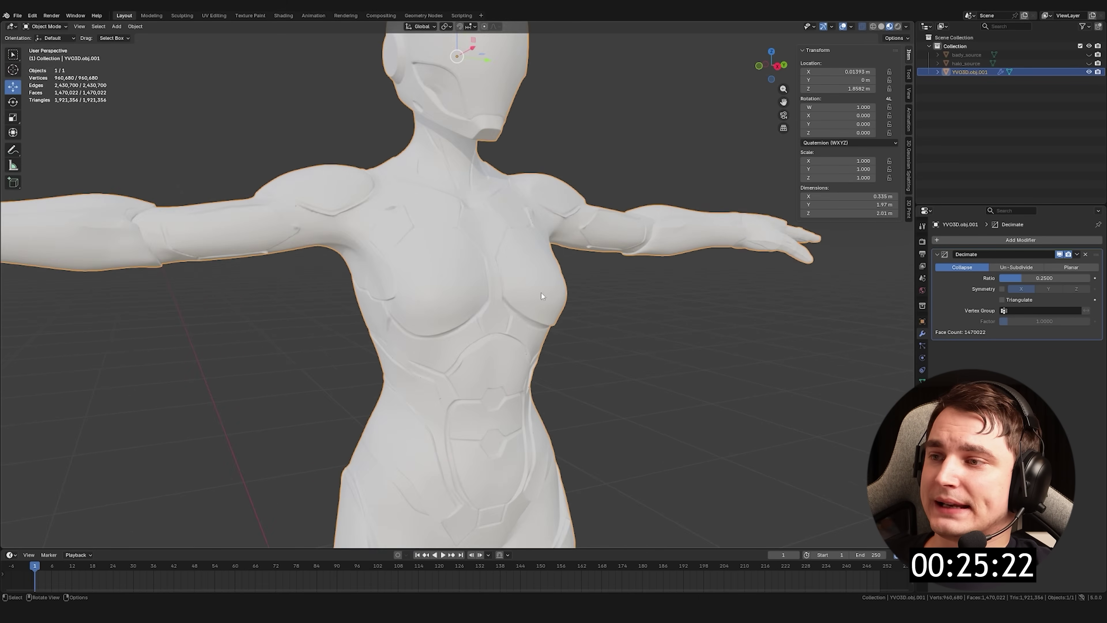
{"action": "scroll", "coordinate": [364, 304], "scroll_direction": "down", "scroll_amount": 4}
{"action": "middle_click_drag", "start_coordinate": [437, 358], "coordinate": [398, 367]}
{"action": "scroll", "coordinate": [436, 349], "scroll_direction": "up", "scroll_amount": 6}
{"action": "scroll", "coordinate": [482, 337], "scroll_direction": "down", "scroll_amount": 3}
{"action": "middle_click_drag", "start_coordinate": [492, 401], "coordinate": [515, 379]}
{"action": "scroll", "coordinate": [501, 411], "scroll_direction": "down", "scroll_amount": 4}
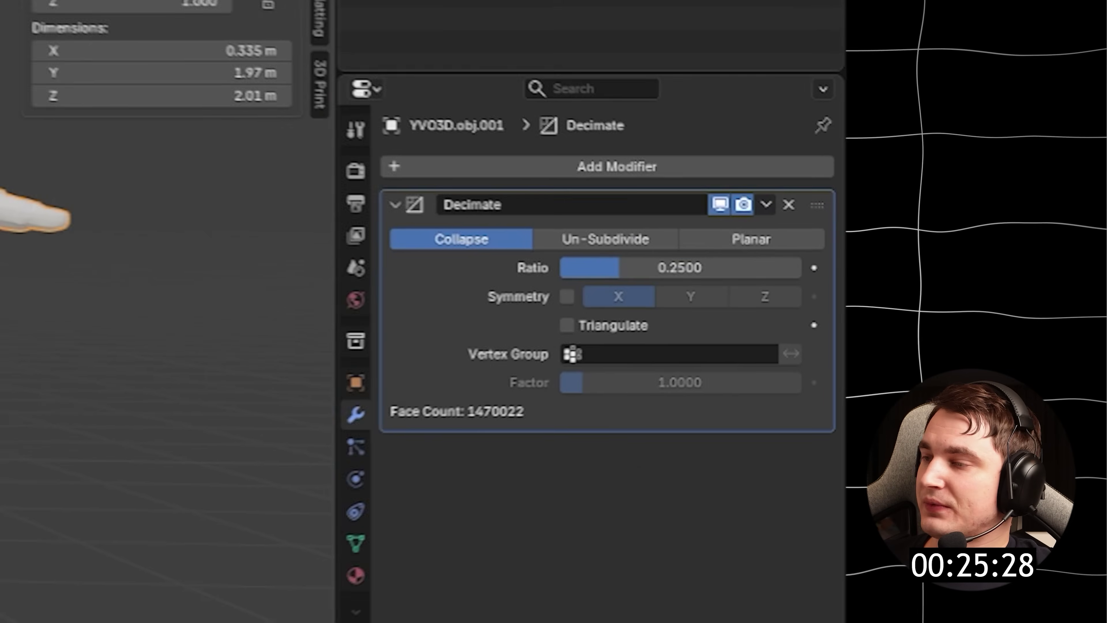
Apply the body's Decimate modifier and rename the mesh bady_for_retopo
{"action": "left_click", "coordinate": [763, 204]}
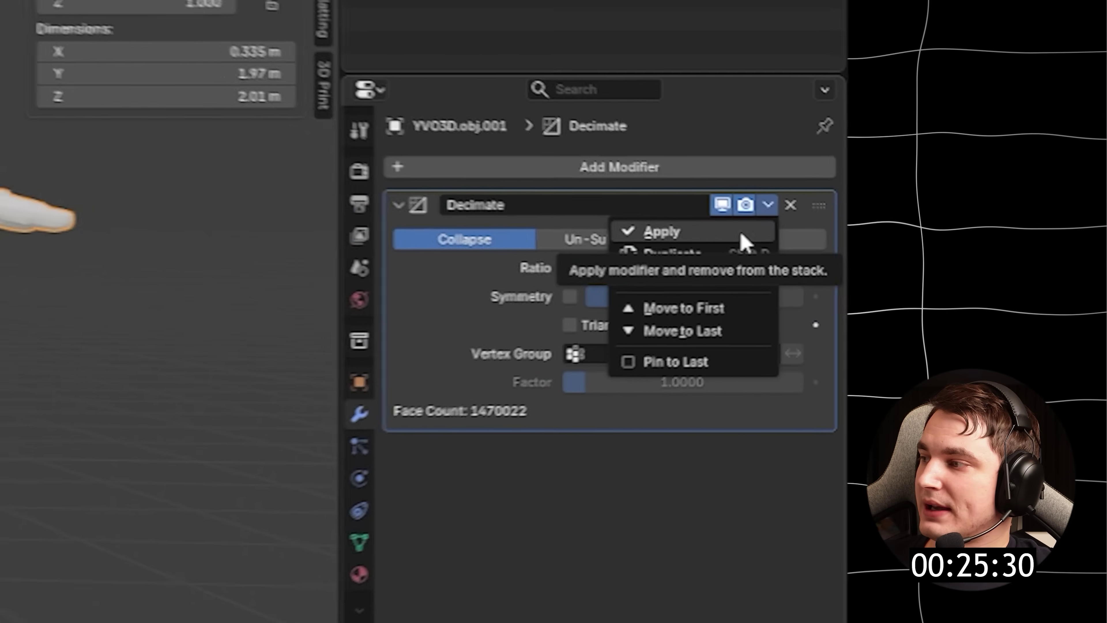
{"action": "left_click", "coordinate": [744, 240]}
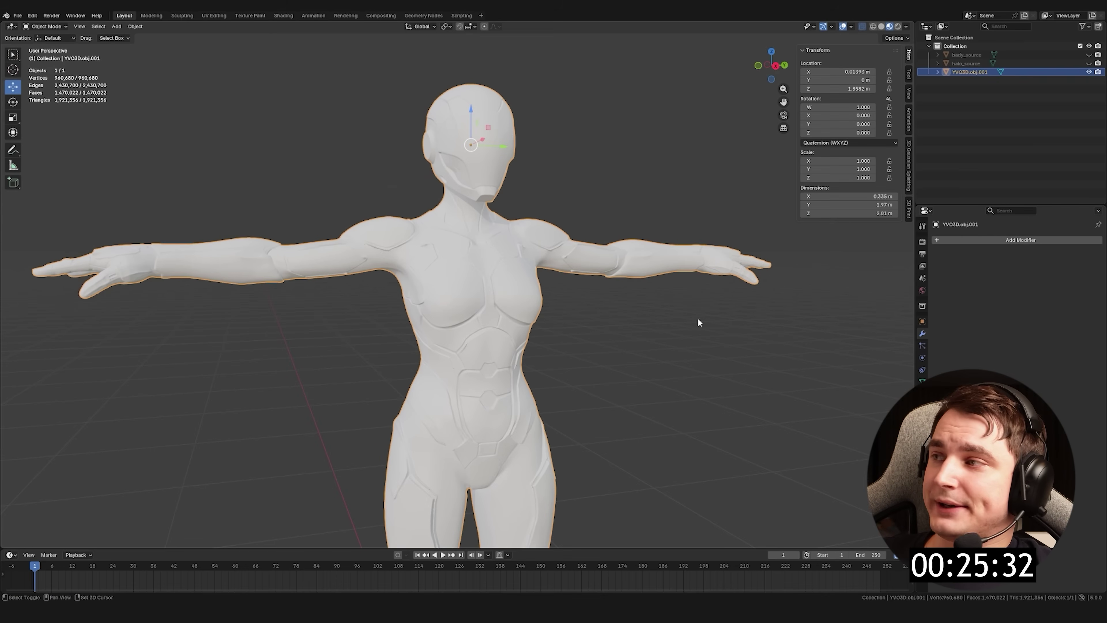
{"action": "double_click", "coordinate": [970, 72]}
{"action": "type", "text": "bady_fo"}
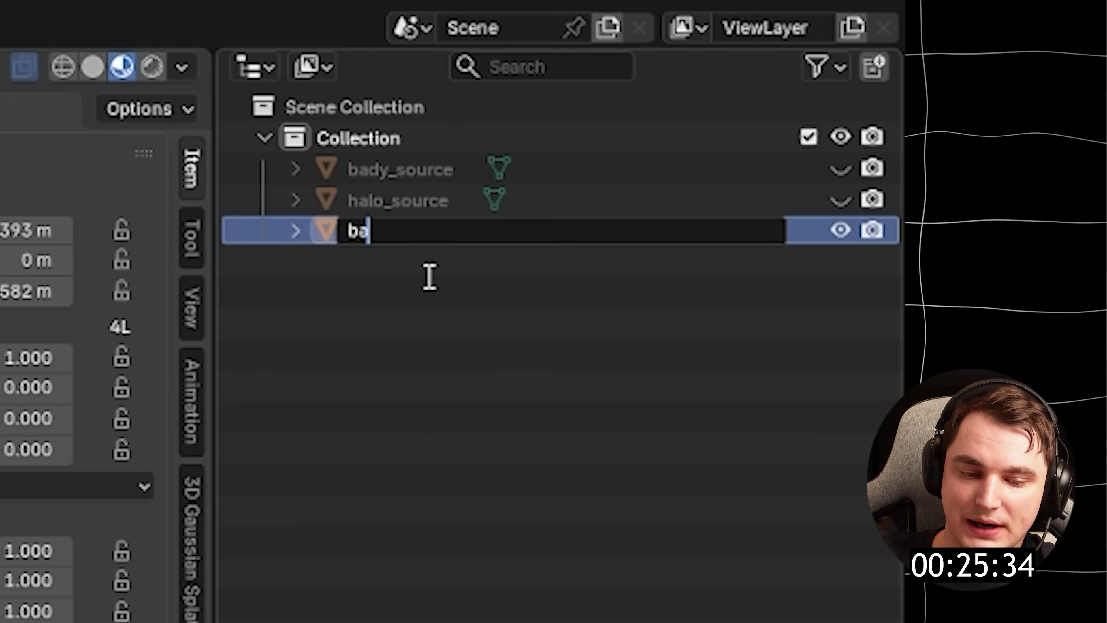
{"action": "type", "text": "r_retopo"}
{"action": "key", "text": "Return"}
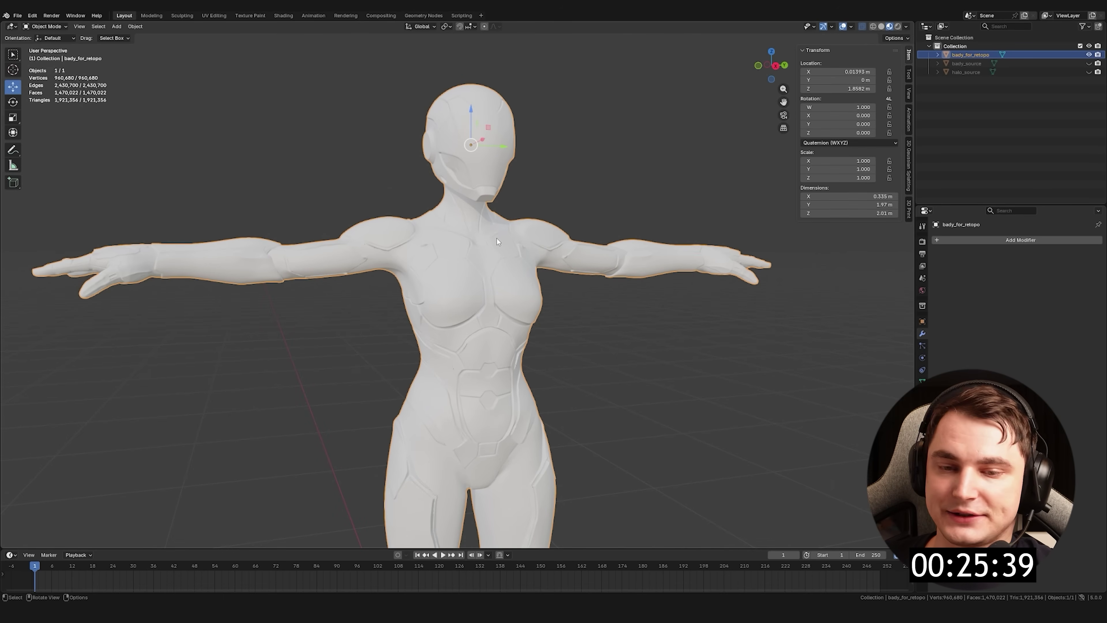
Export bady_for_retopo as glTF, then review its Material and Modifier tabs
{"action": "key", "text": "q"}
{"action": "left_click", "coordinate": [495, 236]}
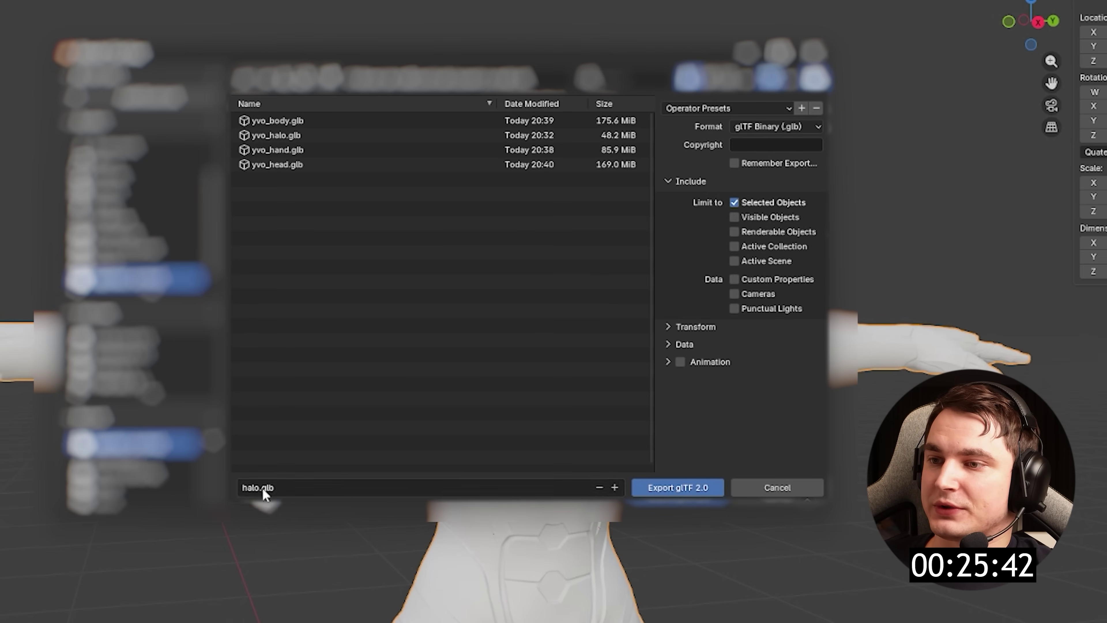
{"action": "left_click", "coordinate": [251, 486]}
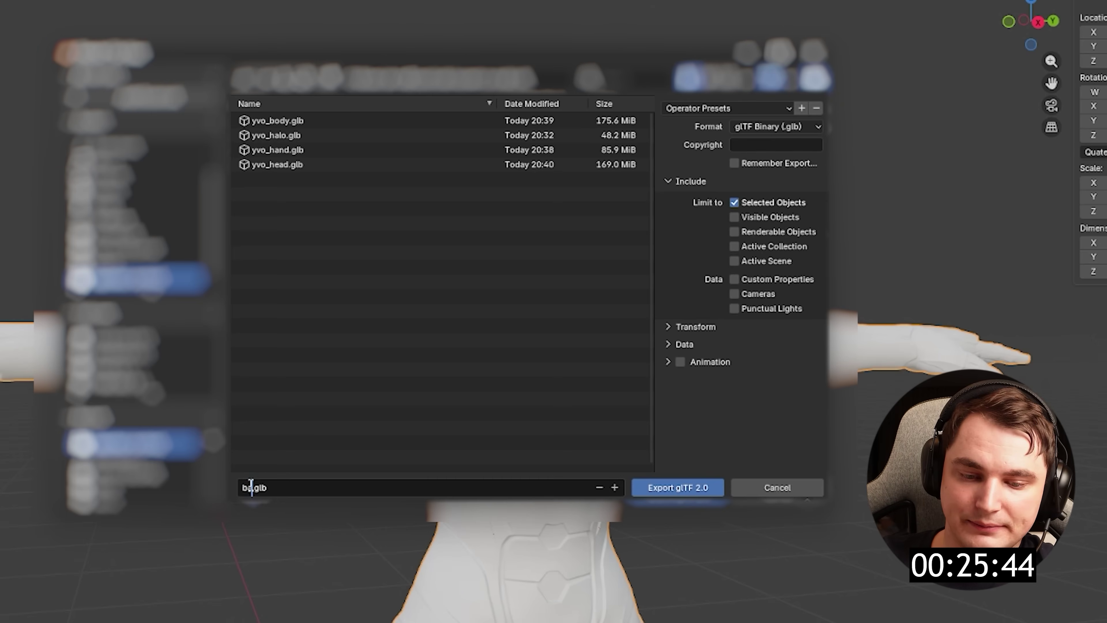
{"action": "left_click", "coordinate": [678, 488]}
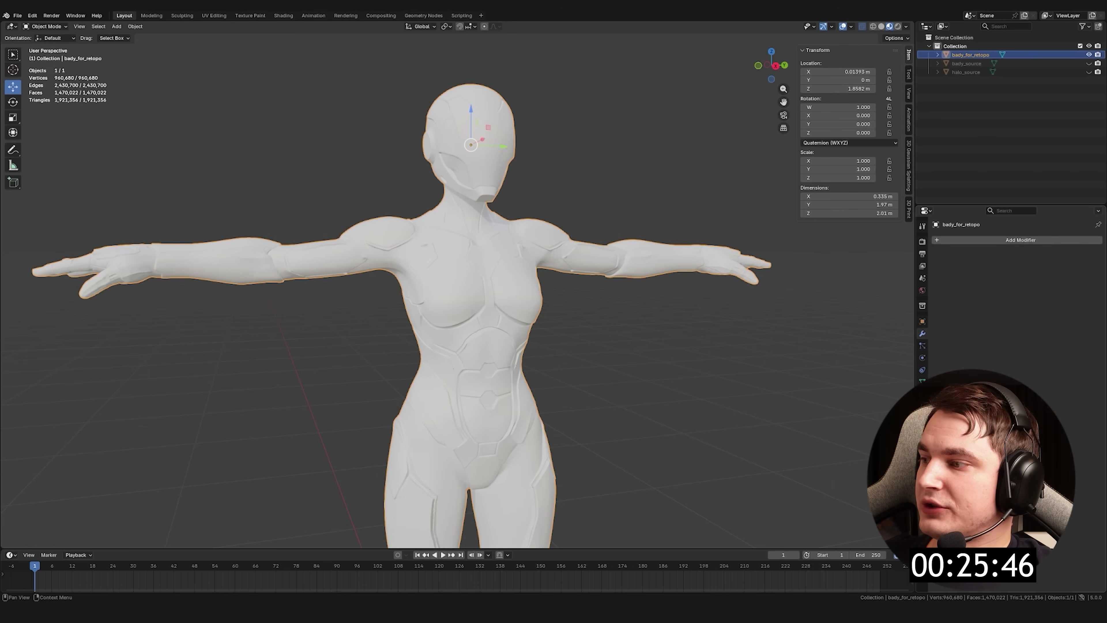
{"action": "left_click", "coordinate": [922, 393]}
{"action": "left_click", "coordinate": [922, 335]}
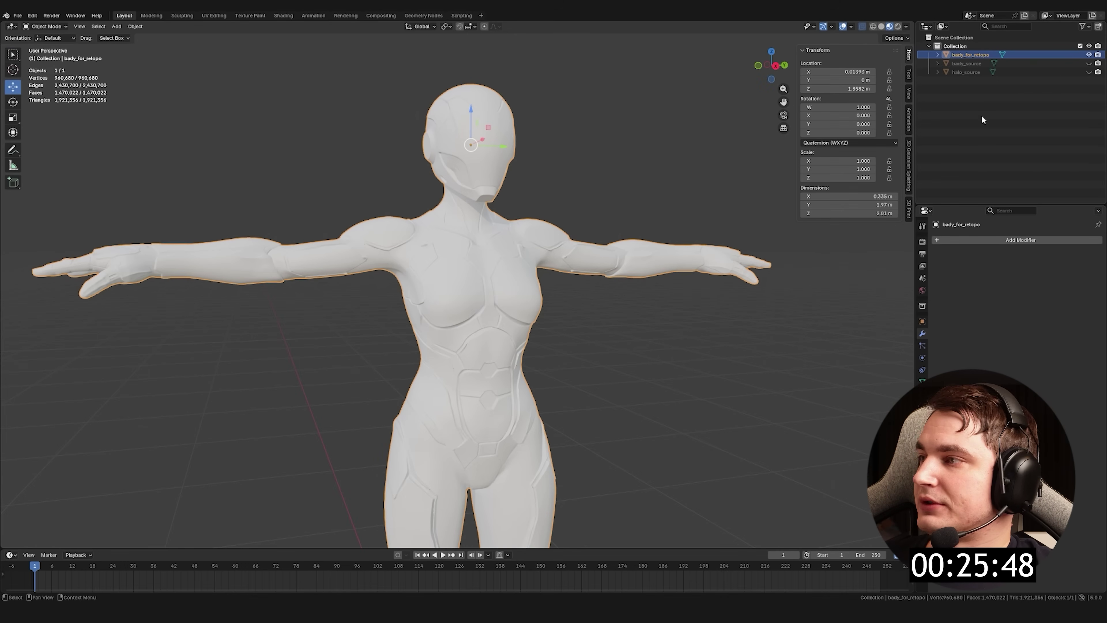
Select halo_source and apply its rotation and scale
{"action": "left_click", "coordinate": [965, 72]}
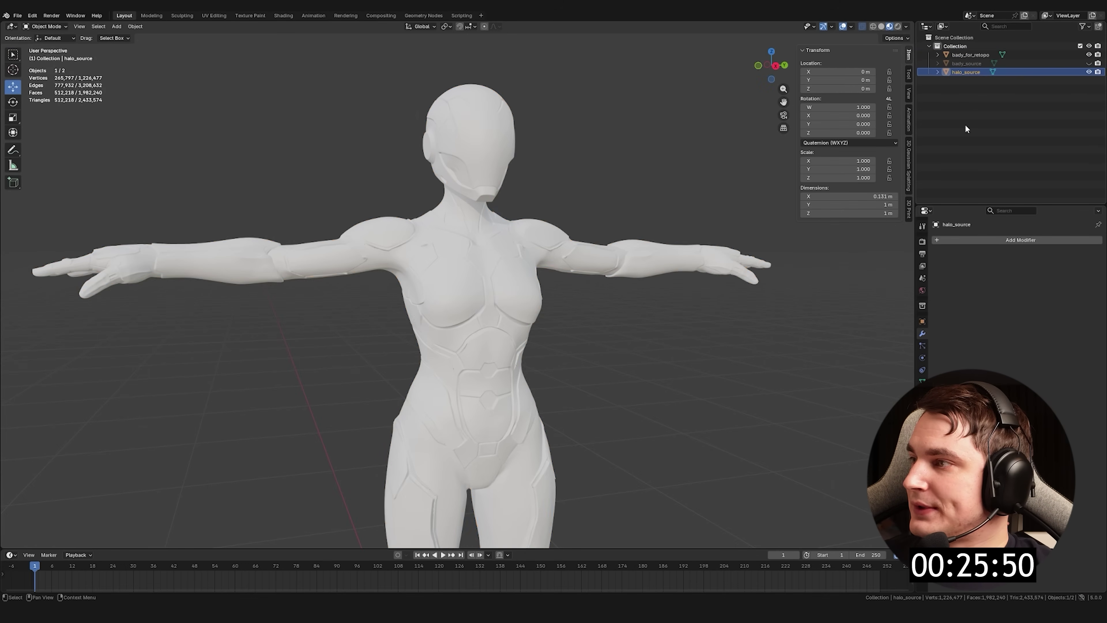
{"action": "scroll", "coordinate": [619, 335], "scroll_direction": "down", "scroll_amount": 6}
{"action": "scroll", "coordinate": [625, 270], "scroll_direction": "up", "scroll_amount": 7}
{"action": "mouse_move", "coordinate": [620, 337]}
{"action": "middle_mouse_down", "text": "shift"}
{"action": "mouse_move", "coordinate": [624, 271]}
{"action": "mouse_move", "coordinate": [650, 347]}
{"action": "mouse_move", "coordinate": [615, 311]}
{"action": "mouse_move", "coordinate": [588, 318]}
{"action": "mouse_move", "coordinate": [606, 327]}
{"action": "middle_mouse_up", "text": "shift"}
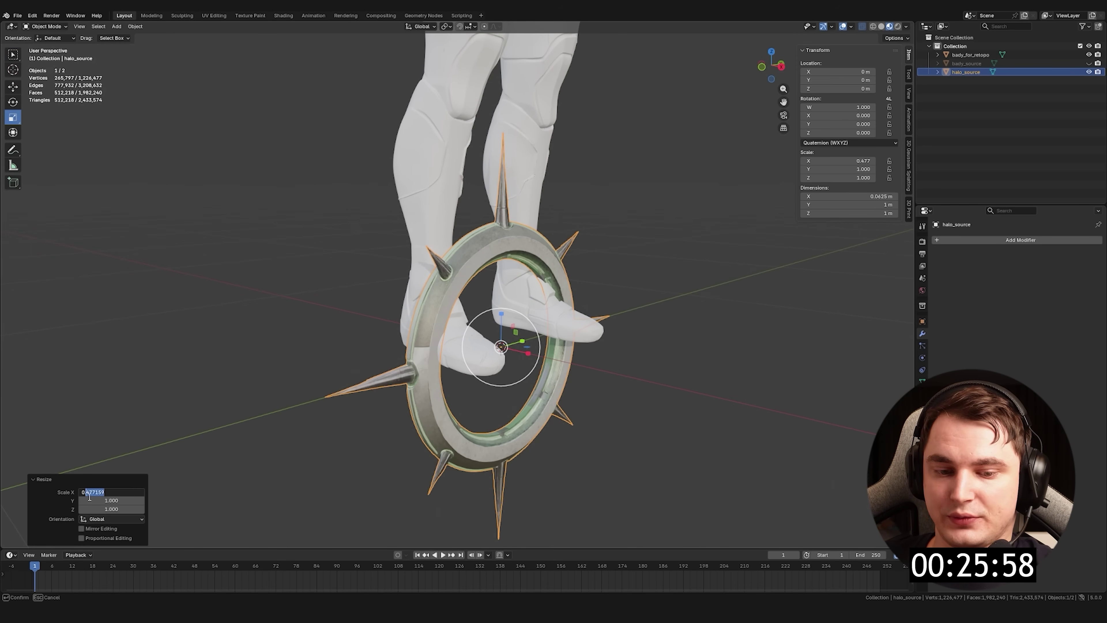
{"action": "middle_click_drag", "start_coordinate": [244, 473], "coordinate": [557, 380]}
{"action": "key", "text": "ctrl+a"}
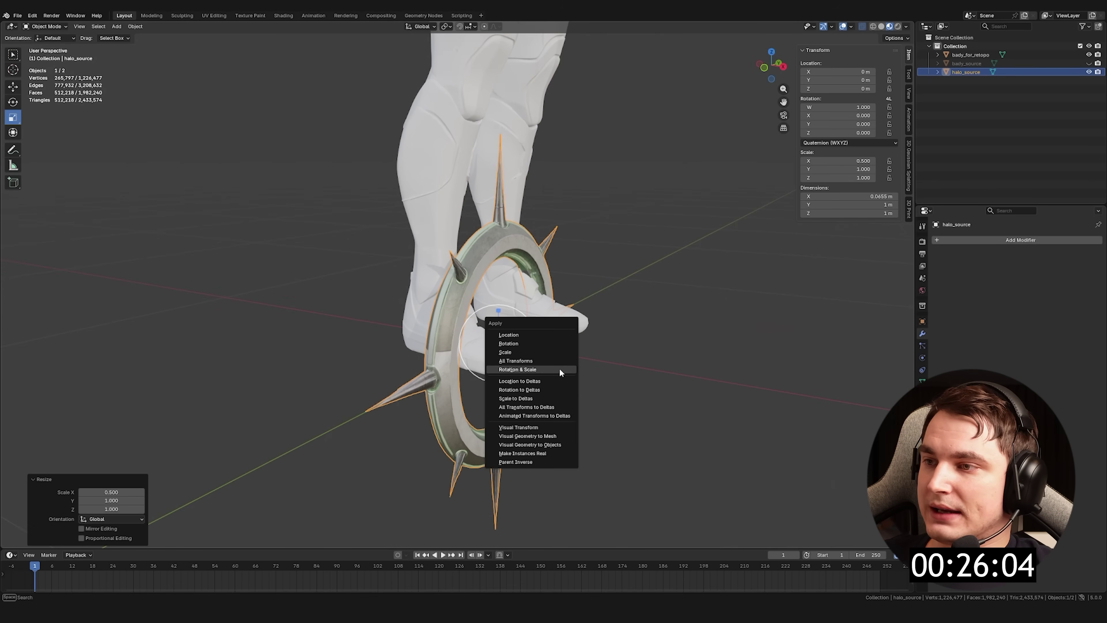
{"action": "left_click", "coordinate": [560, 368]}
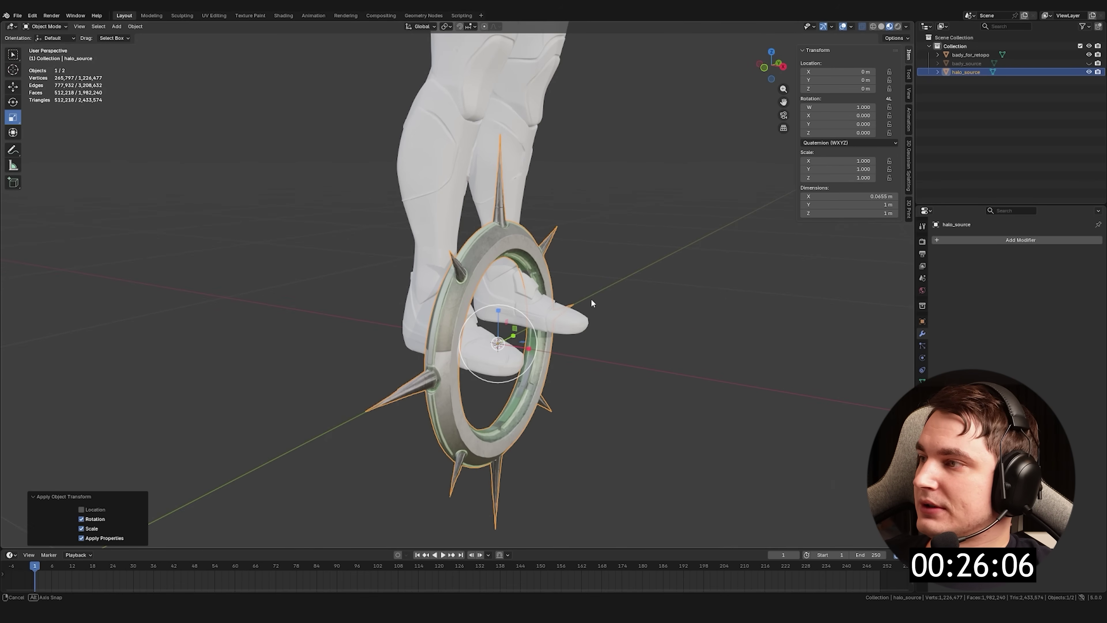
{"action": "middle_click_drag", "start_coordinate": [590, 299], "coordinate": [597, 302]}
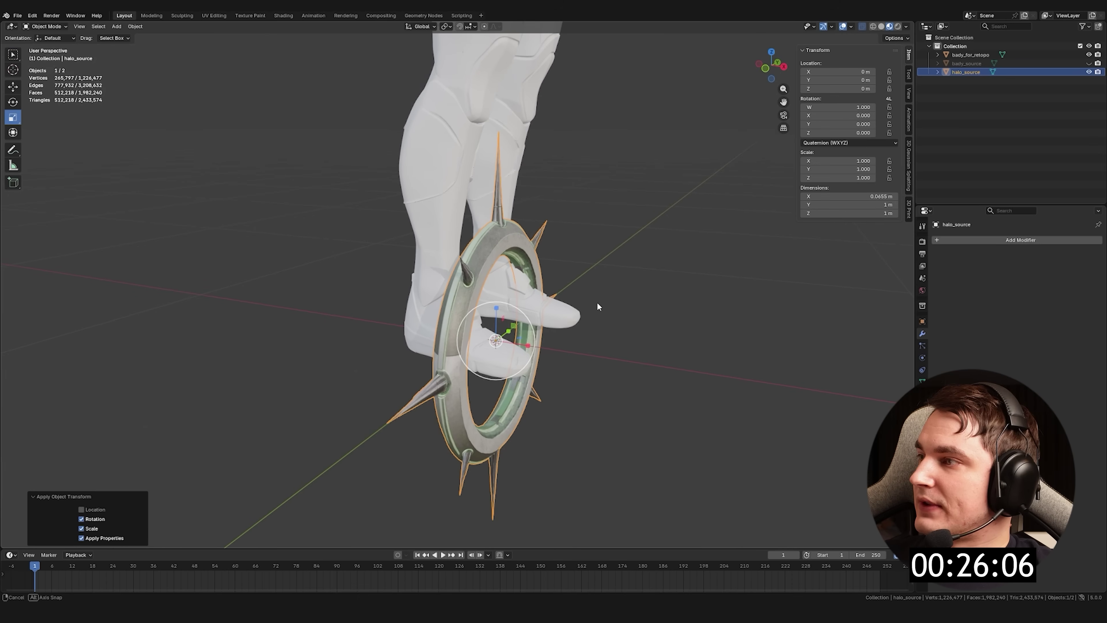
Duplicate the halo in place as halo_for_retopo and remove all its material slots
{"action": "key", "text": "shift+d"}
{"action": "right_click", "coordinate": [624, 325]}
{"action": "left_click", "coordinate": [986, 81]}
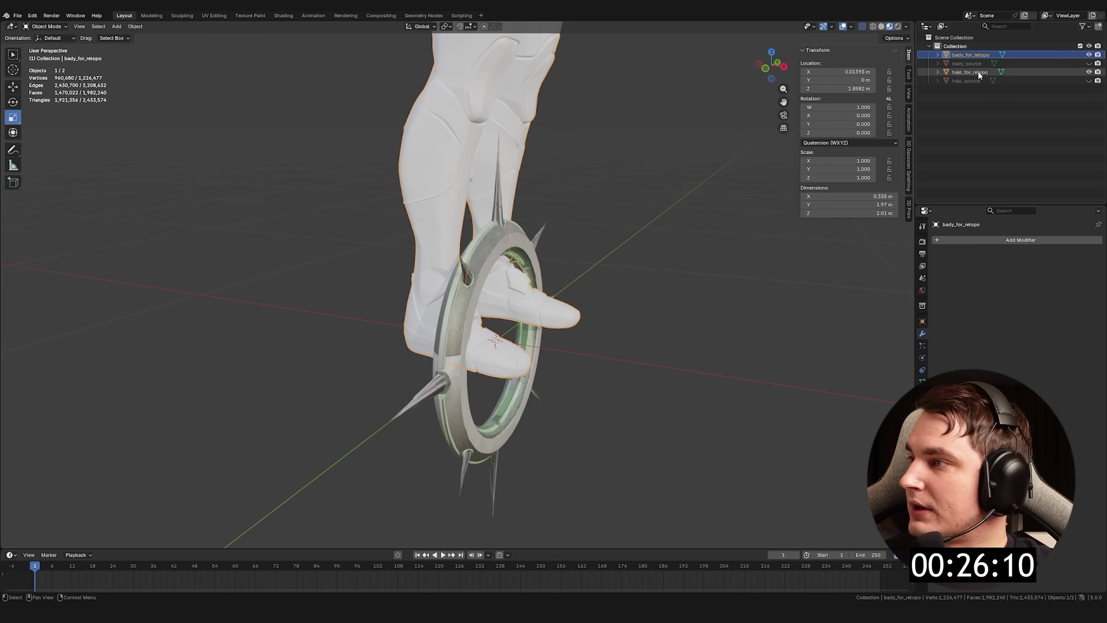
{"action": "left_click", "coordinate": [978, 72]}
{"action": "middle_click_drag", "start_coordinate": [770, 244], "coordinate": [753, 238]}
{"action": "left_click", "coordinate": [922, 392]}
{"action": "left_click", "coordinate": [1098, 279]}
{"action": "left_click", "coordinate": [982, 295]}
Export the halo copy as halo.glb via glTF
{"action": "key", "text": "q"}
{"action": "left_click", "coordinate": [554, 240]}
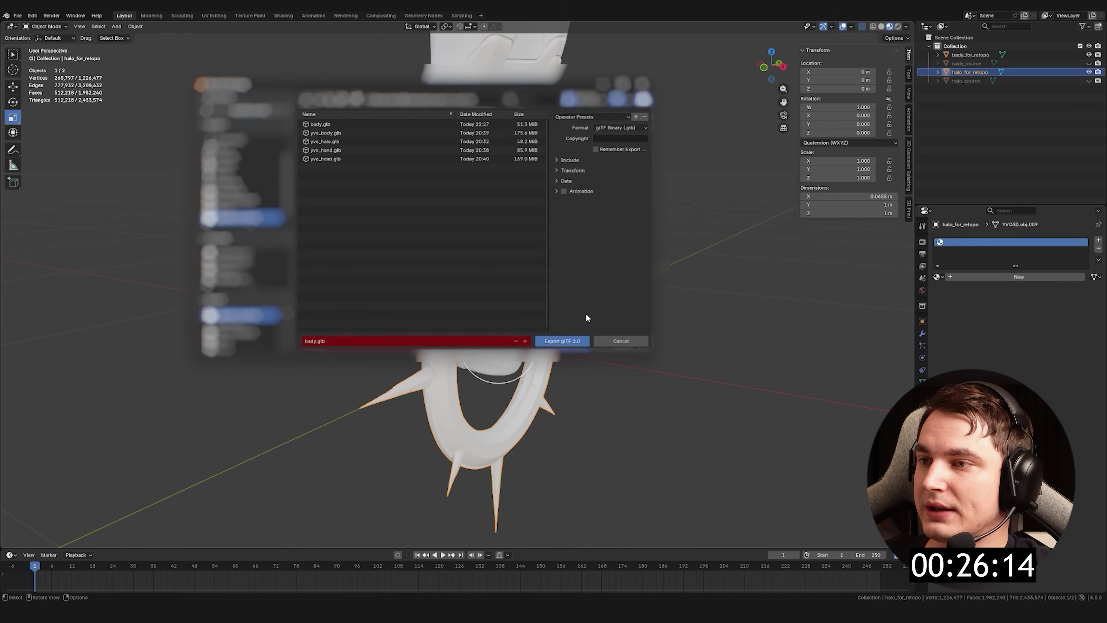
{"action": "left_click", "coordinate": [566, 341]}
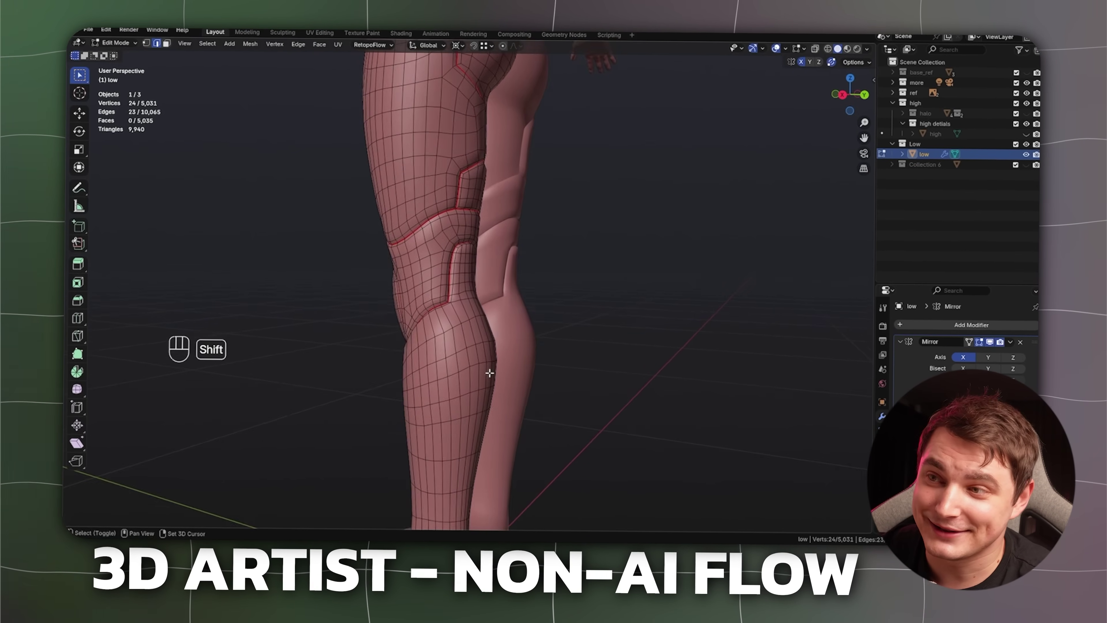
Add an edge to the selection and select the linked shoe-sole mesh with L
{"action": "middle_click_drag", "start_coordinate": [472, 472], "coordinate": [534, 405]}
{"action": "scroll", "coordinate": [493, 371], "scroll_direction": "up", "scroll_amount": 3}
{"action": "left_click", "coordinate": [494, 371], "text": "ctrl"}
{"action": "middle_click_drag", "start_coordinate": [402, 416], "coordinate": [471, 414]}
{"action": "scroll", "coordinate": [463, 303], "scroll_direction": "up", "scroll_amount": 3}
{"action": "middle_click_drag", "start_coordinate": [471, 414], "coordinate": [441, 312], "text": "shift"}
{"action": "middle_click_drag", "start_coordinate": [400, 283], "coordinate": [525, 395]}
{"action": "left_click", "coordinate": [265, 358]}
{"action": "key", "text": "l"}
{"action": "middle_click_drag", "start_coordinate": [362, 366], "coordinate": [494, 205]}
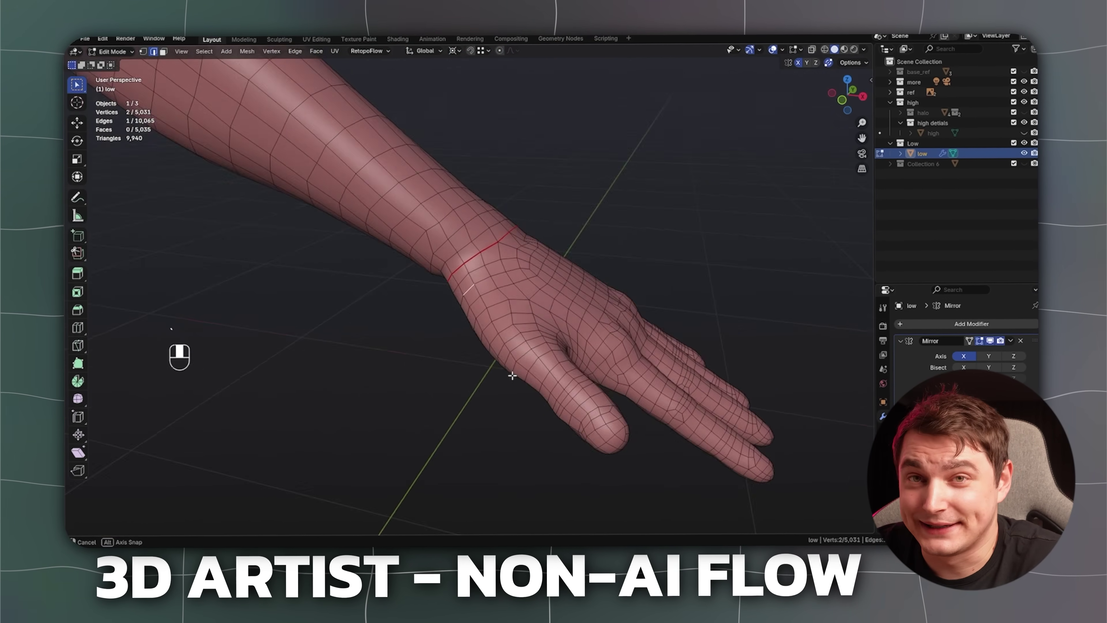
{"action": "middle_click_drag", "start_coordinate": [462, 305], "coordinate": [442, 294]}
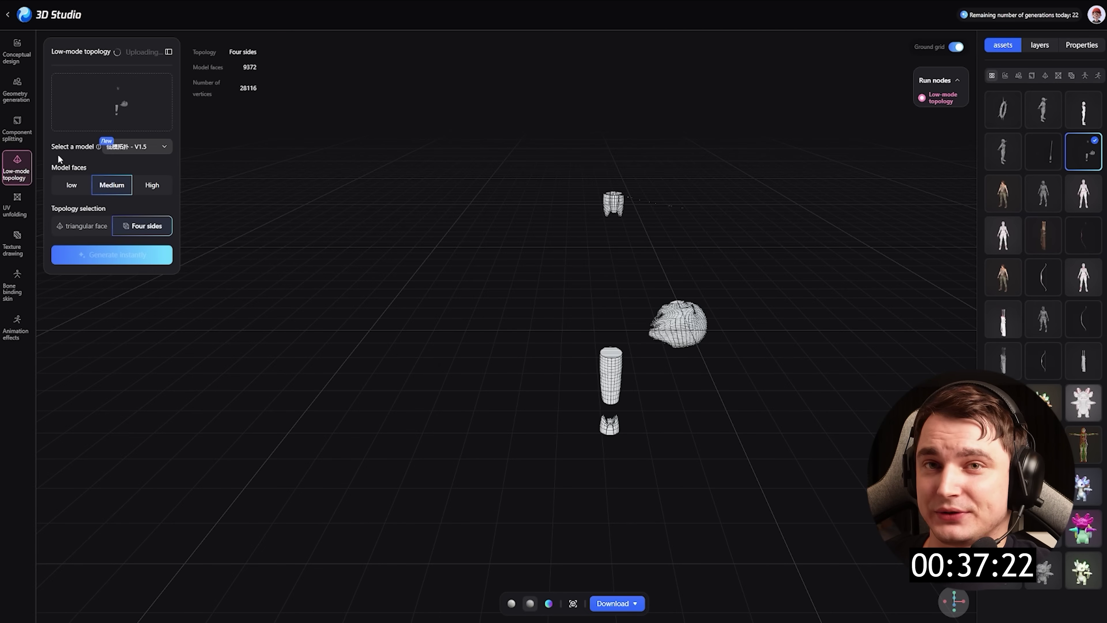
Prepare the Low-mode topology upload for the body and halo GLBs
{"action": "mouse_move", "coordinate": [62, 149]}
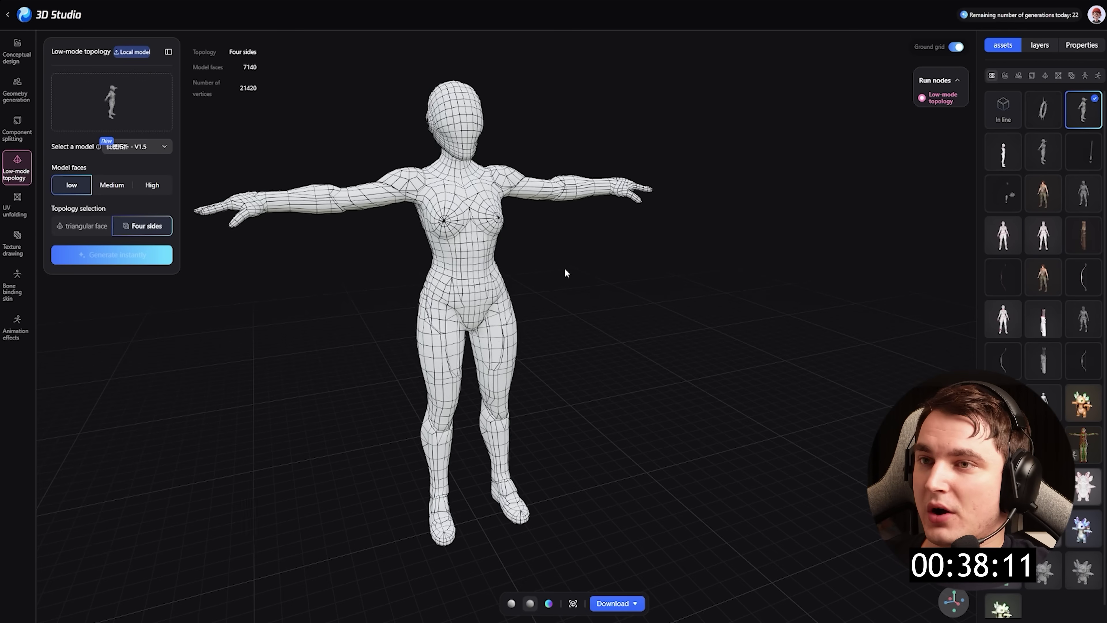
{"action": "left_click_drag", "start_coordinate": [565, 269], "coordinate": [632, 264]}
{"action": "scroll", "coordinate": [758, 210], "scroll_direction": "up", "scroll_amount": 3}
{"action": "left_click", "coordinate": [1042, 110]}
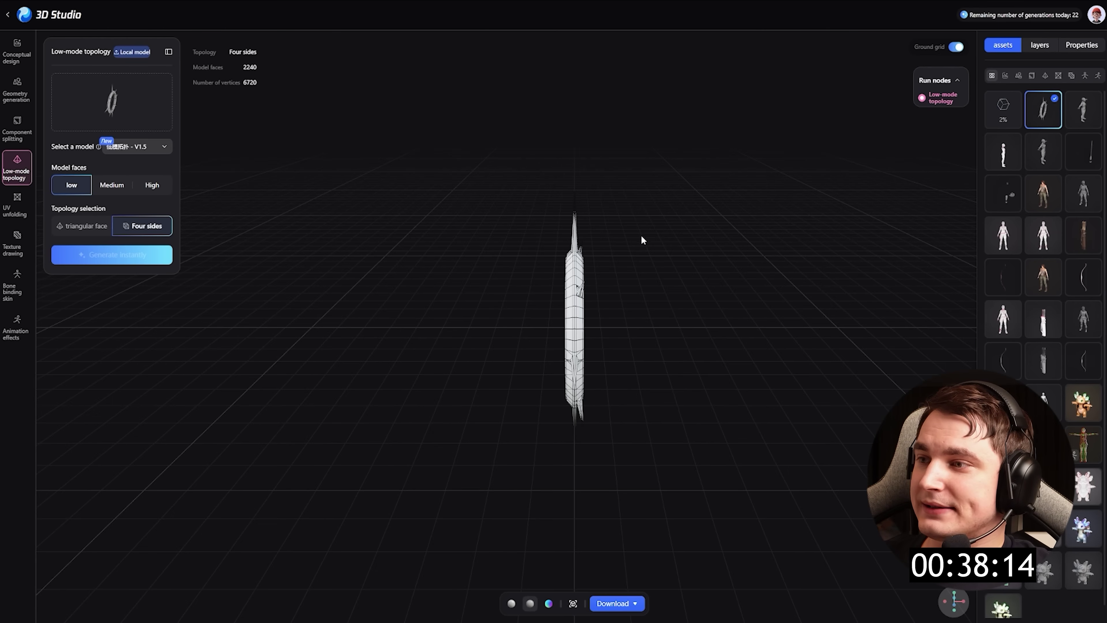
{"action": "left_click_drag", "start_coordinate": [555, 271], "coordinate": [615, 287]}
{"action": "left_click", "coordinate": [1084, 110]}
{"action": "scroll", "coordinate": [627, 327], "scroll_direction": "up", "scroll_amount": 5}
{"action": "left_click_drag", "start_coordinate": [627, 327], "coordinate": [612, 306]}
{"action": "scroll", "coordinate": [518, 325], "scroll_direction": "up", "scroll_amount": 3}
{"action": "right_click_drag", "start_coordinate": [612, 305], "coordinate": [588, 183]}
{"action": "left_click_drag", "start_coordinate": [549, 196], "coordinate": [634, 357]}
{"action": "right_click_drag", "start_coordinate": [634, 357], "coordinate": [597, 537]}
{"action": "left_click_drag", "start_coordinate": [483, 353], "coordinate": [584, 309]}
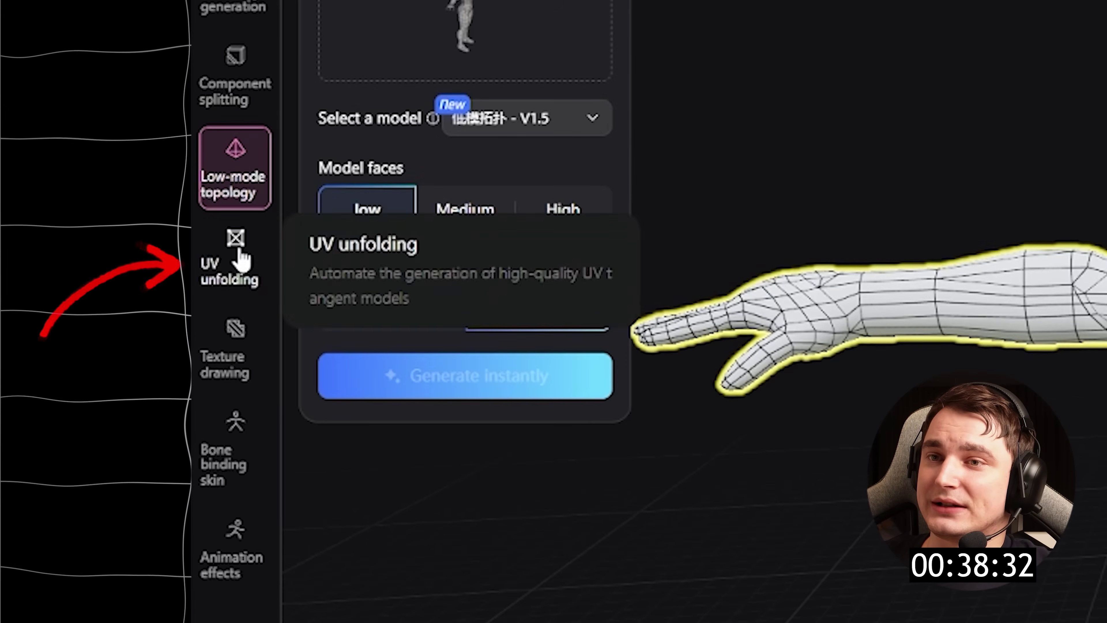
Auto-unfold the body's UVs, download it as FBX, and load the halo ring
{"action": "left_click", "coordinate": [213, 246]}
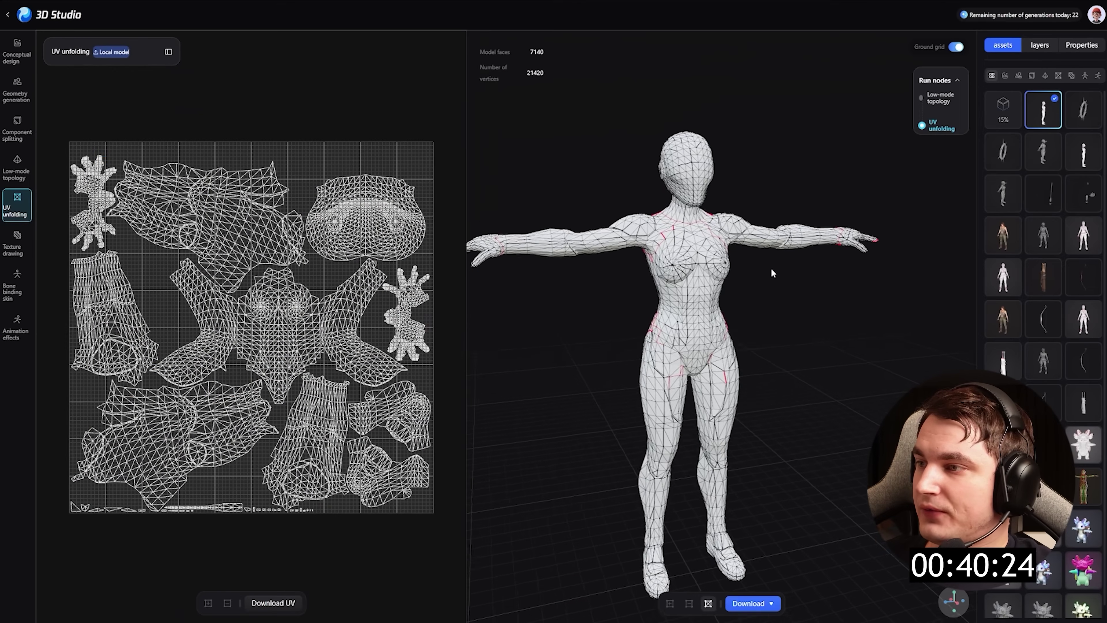
{"action": "scroll", "coordinate": [774, 257], "scroll_direction": "up", "scroll_amount": 5}
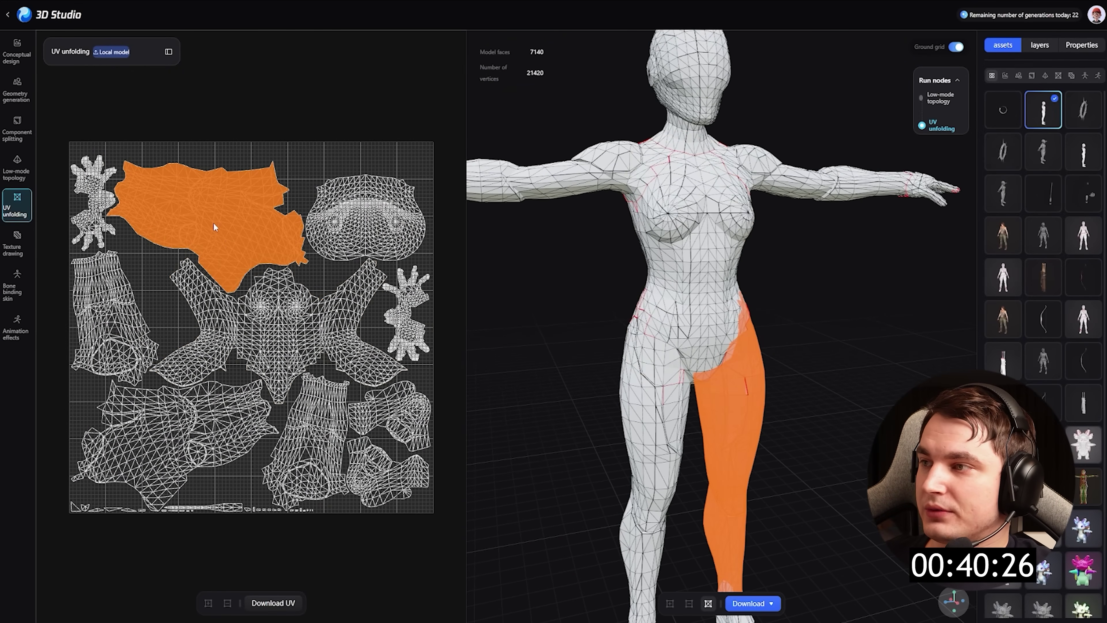
{"action": "scroll", "coordinate": [214, 228], "scroll_direction": "down", "scroll_amount": 1}
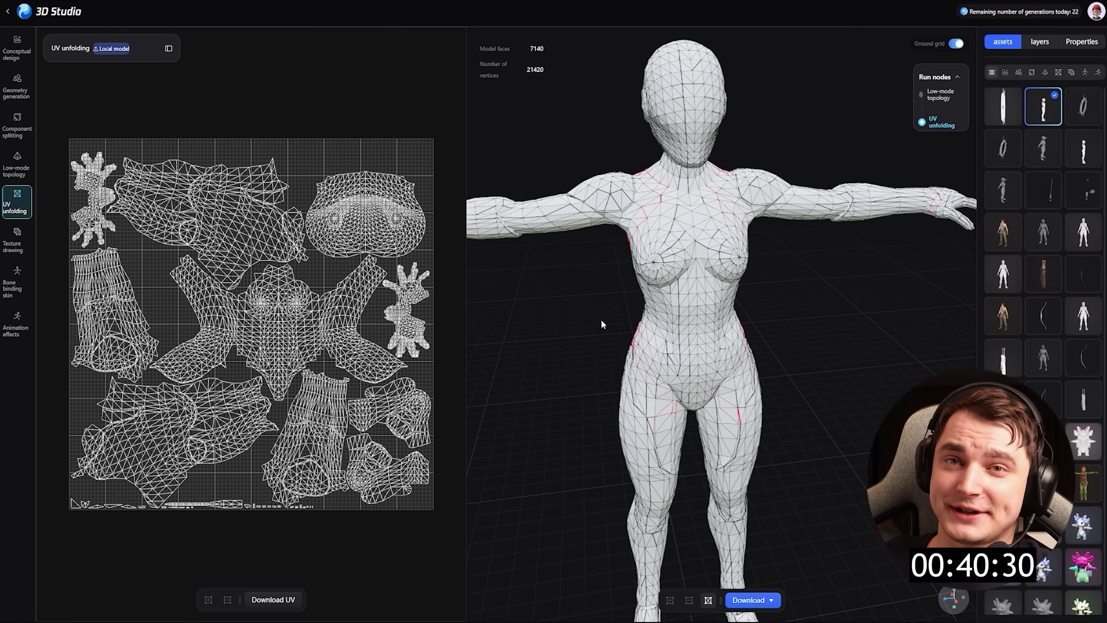
{"action": "left_click_drag", "start_coordinate": [609, 314], "coordinate": [605, 324]}
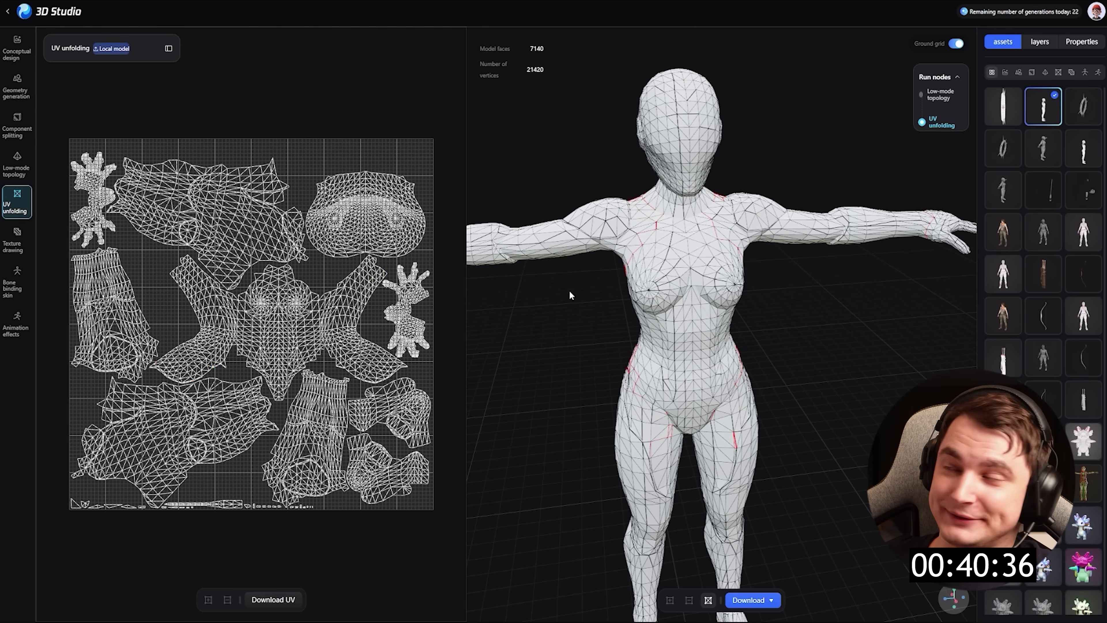
{"action": "left_click", "coordinate": [752, 504]}
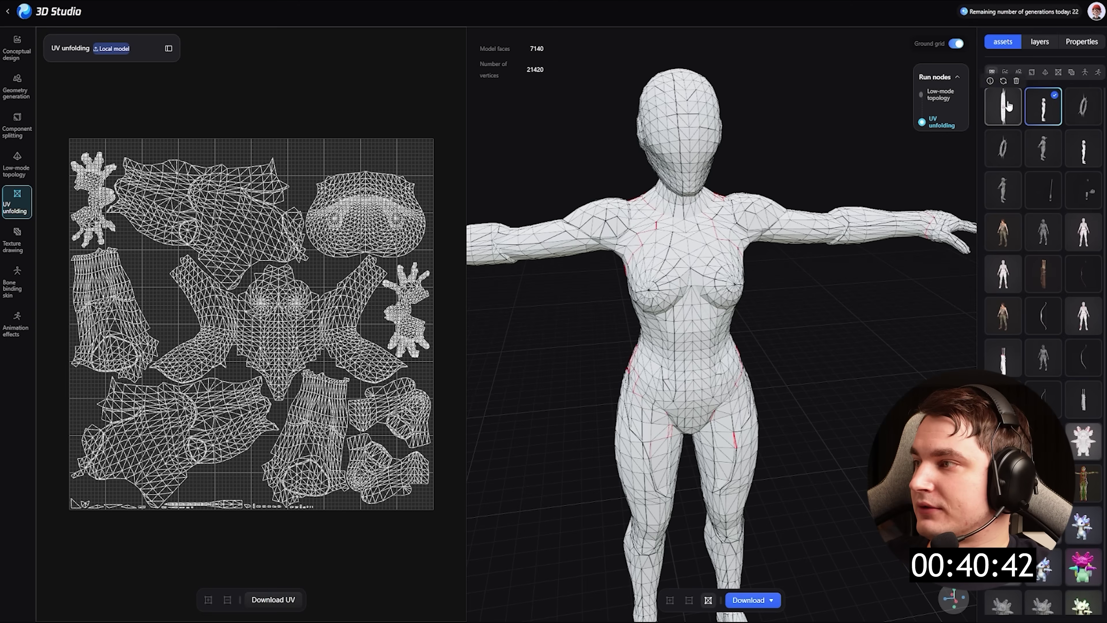
{"action": "left_click", "coordinate": [1004, 102]}
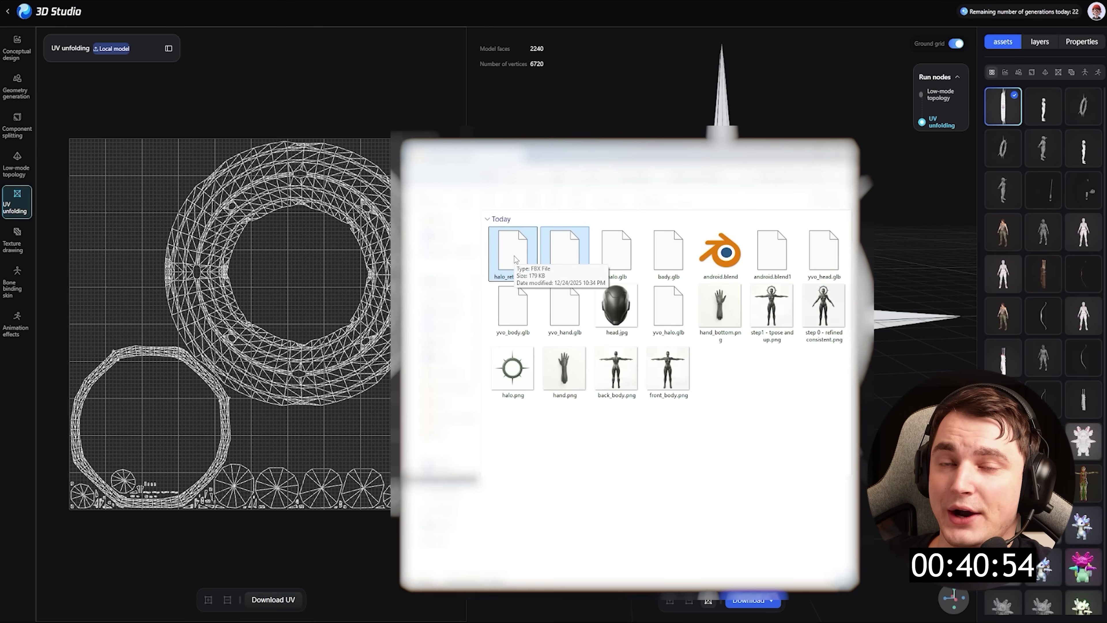
Import both unfolded FBX files, unhide the body part, and rename the halo part halo_retopo
{"action": "left_click_drag", "start_coordinate": [515, 256], "coordinate": [300, 611]}
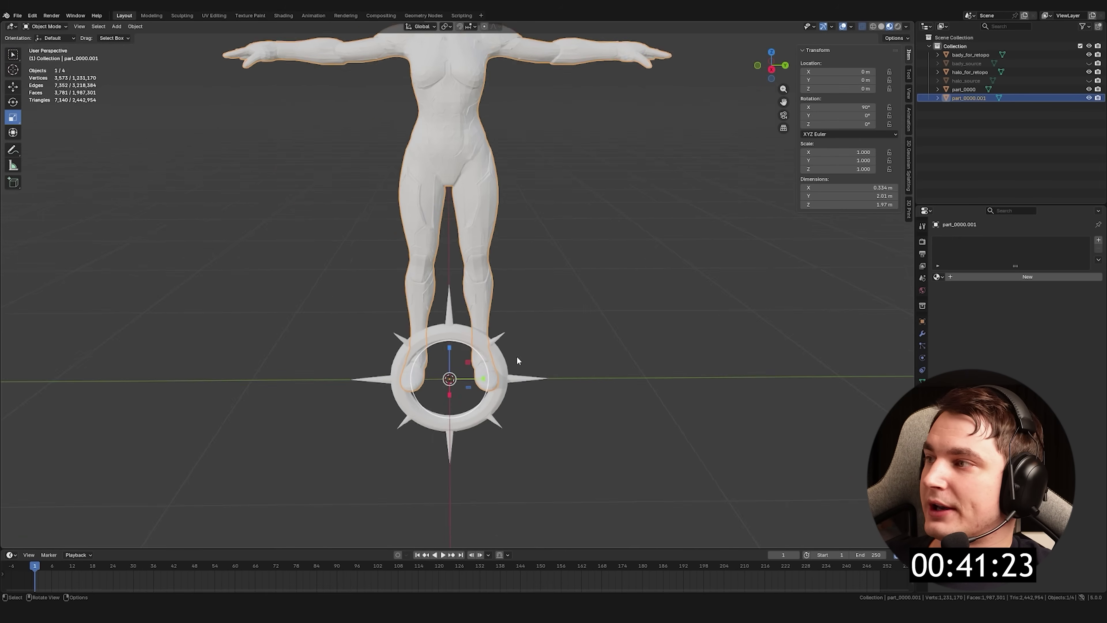
{"action": "middle_click_drag", "start_coordinate": [517, 356], "coordinate": [621, 278]}
{"action": "left_click", "coordinate": [464, 277]}
{"action": "left_click", "coordinate": [980, 72]}
{"action": "middle_click_drag", "start_coordinate": [701, 307], "coordinate": [737, 145], "text": "shift"}
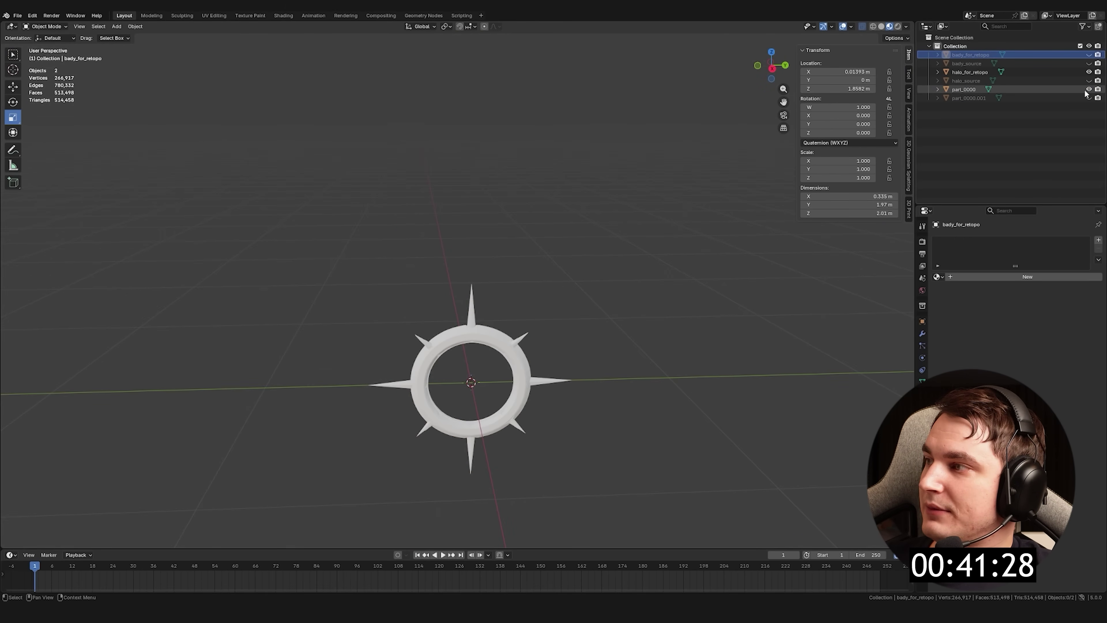
{"action": "left_click", "coordinate": [1089, 97]}
{"action": "double_click", "coordinate": [964, 89]}
{"action": "type", "text": "halo_re"}
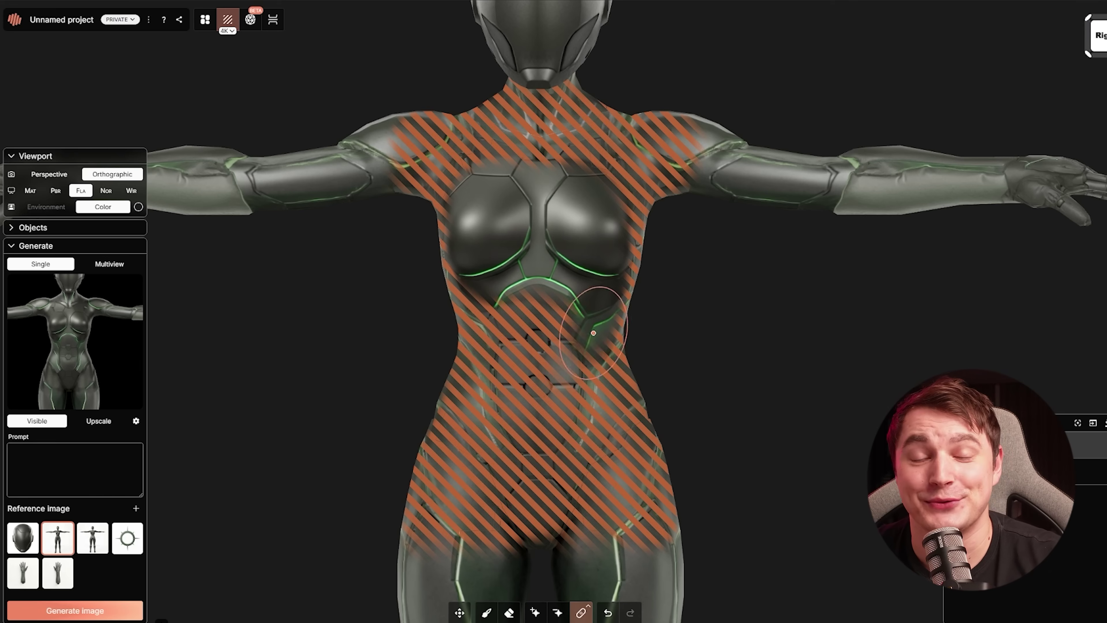
Rotate the body to reveal the dark green-lined texture over the hatched torso
{"action": "left_click_drag", "start_coordinate": [584, 246], "coordinate": [641, 184]}
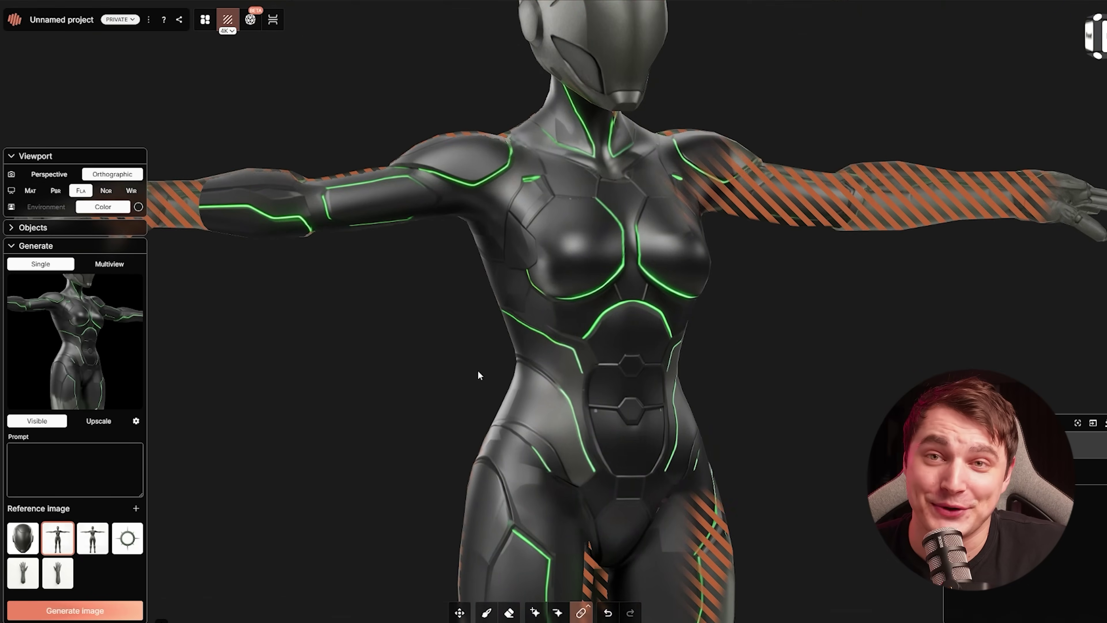